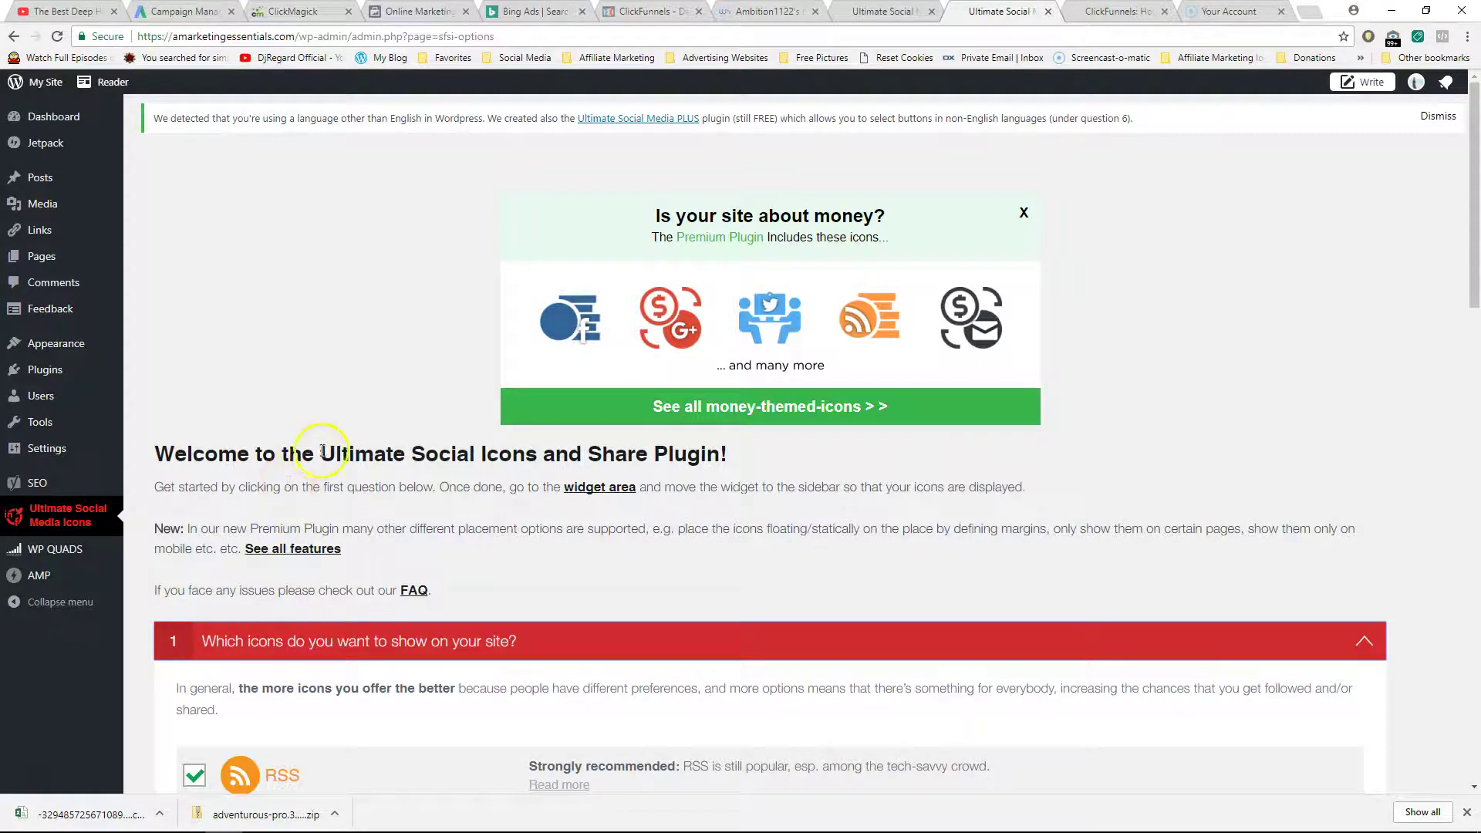
# Switch to the blog post to view its RSS, email, Facebook, Google+, Twitter and YouTube follow icons.
pyautogui.moveTo(323, 452); pyautogui.dragTo(716, 442)
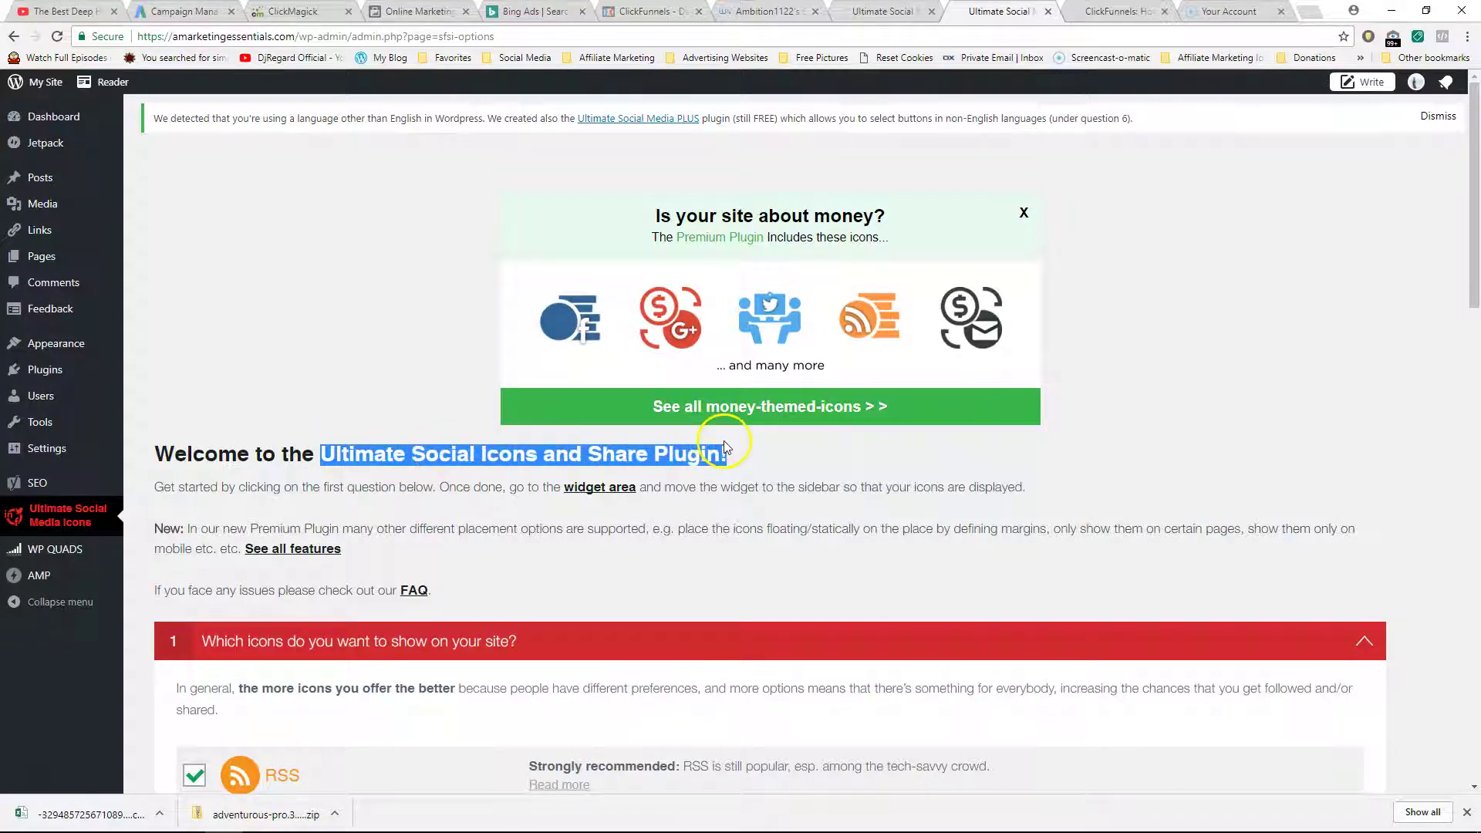
pyautogui.click(733, 461)
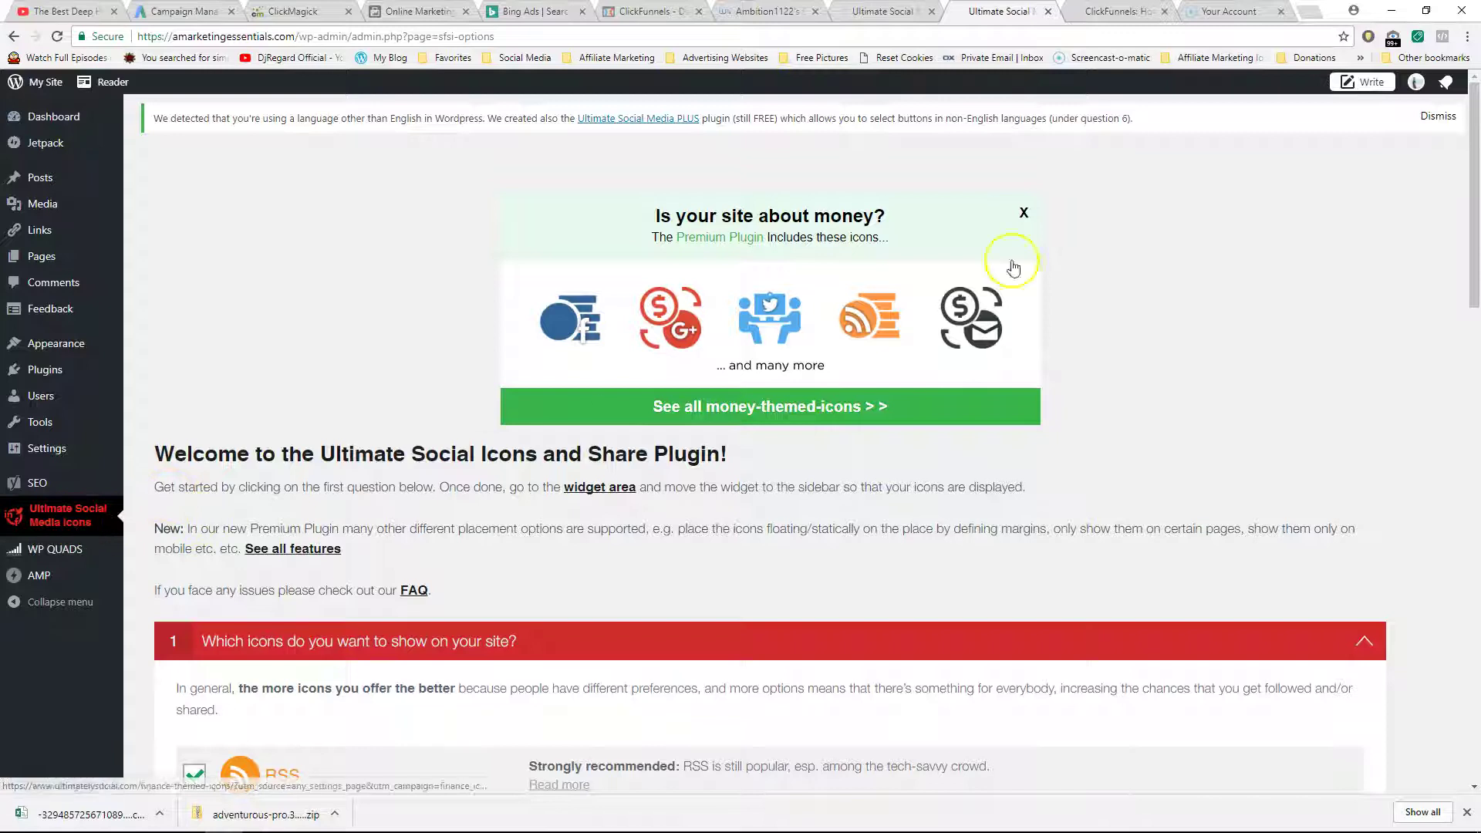
pyautogui.click(1229, 11)
pyautogui.click(1120, 10)
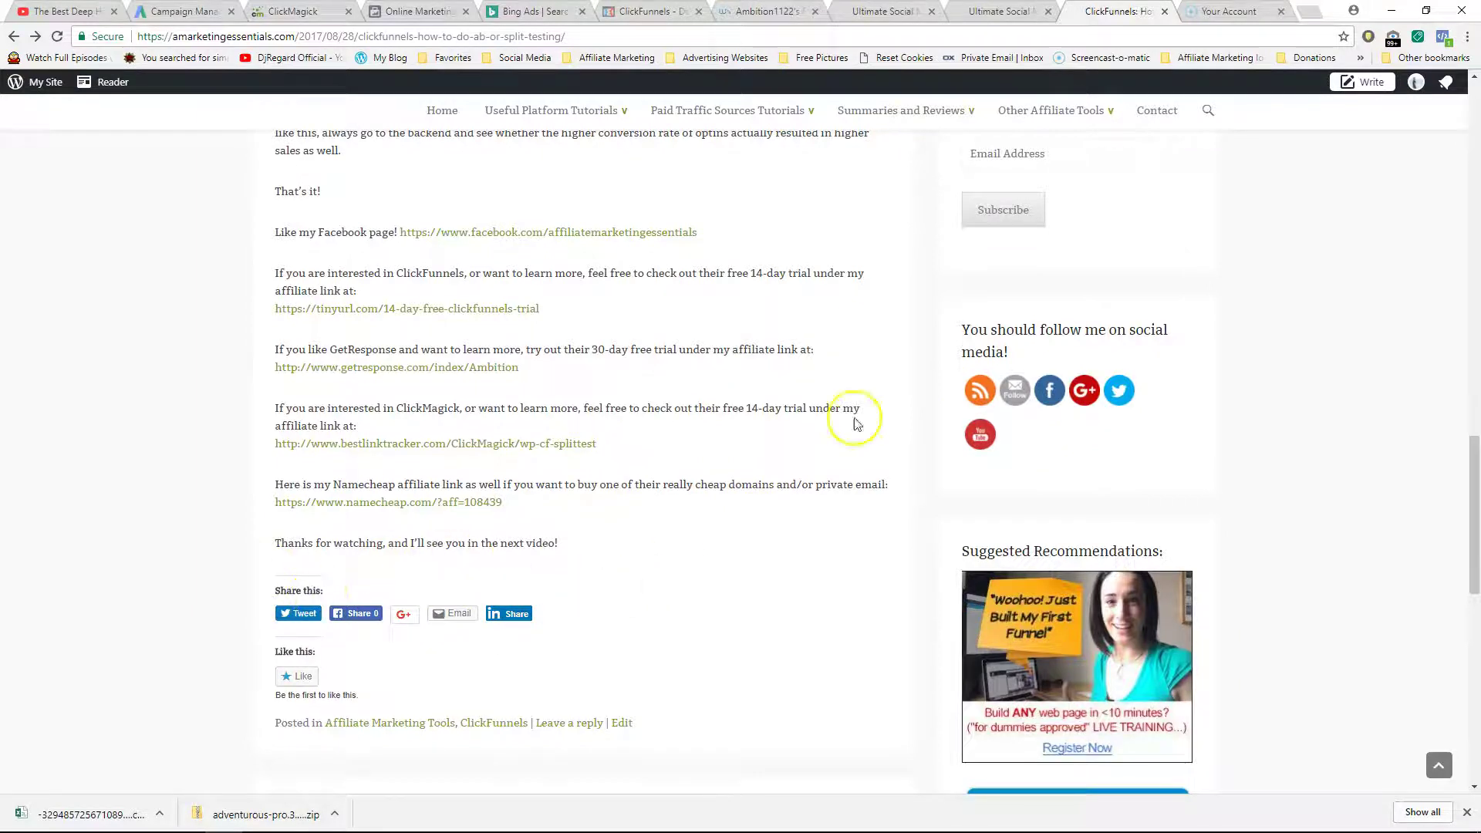
# Try the sidebar icons, opening then closing the Twitter share window and the subscription page.
pyautogui.moveTo(1011, 355); pyautogui.dragTo(968, 328)
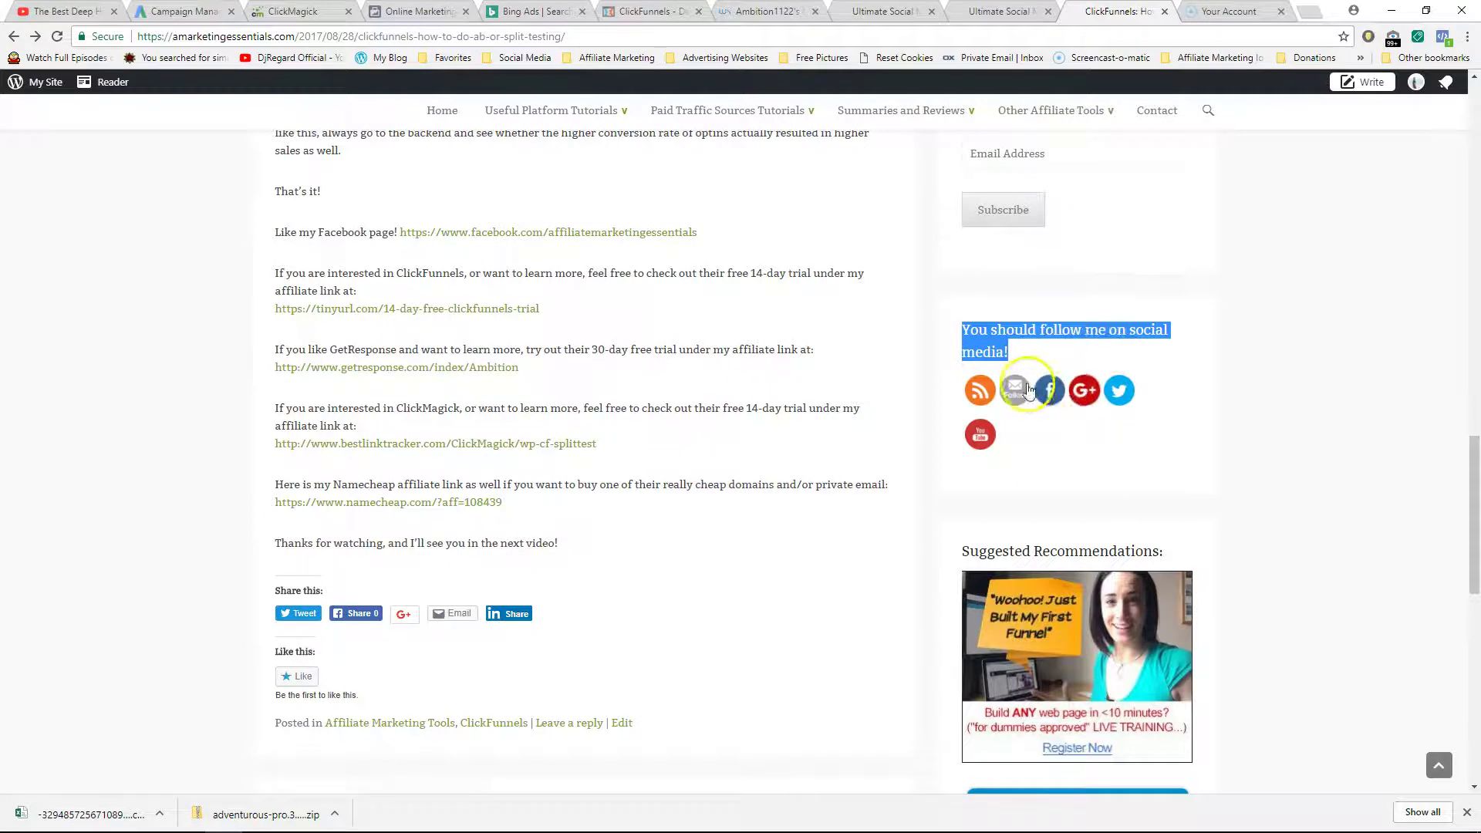
pyautogui.moveTo(1050, 391)
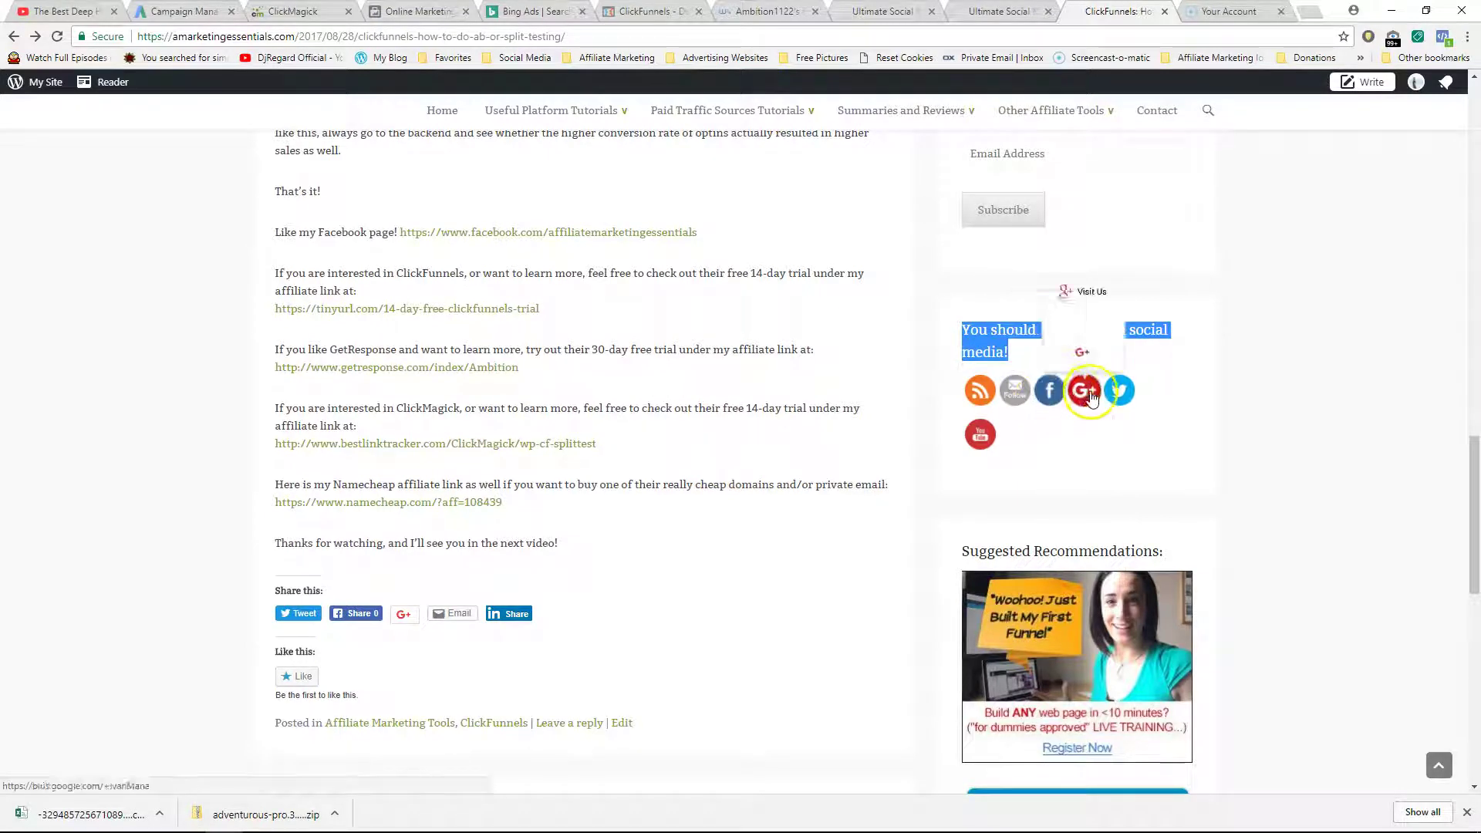
pyautogui.moveTo(1121, 385)
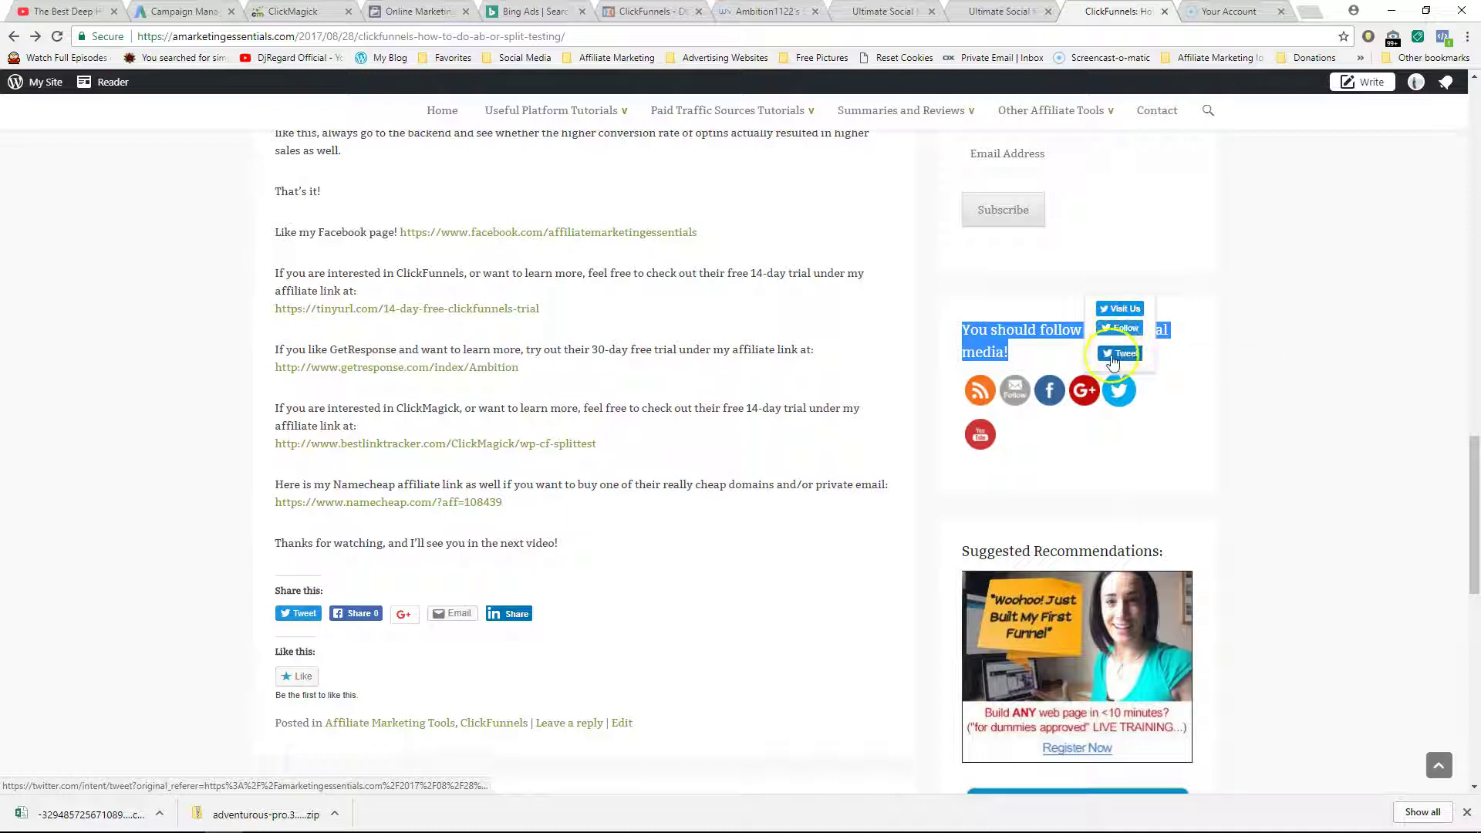
pyautogui.click(1114, 357)
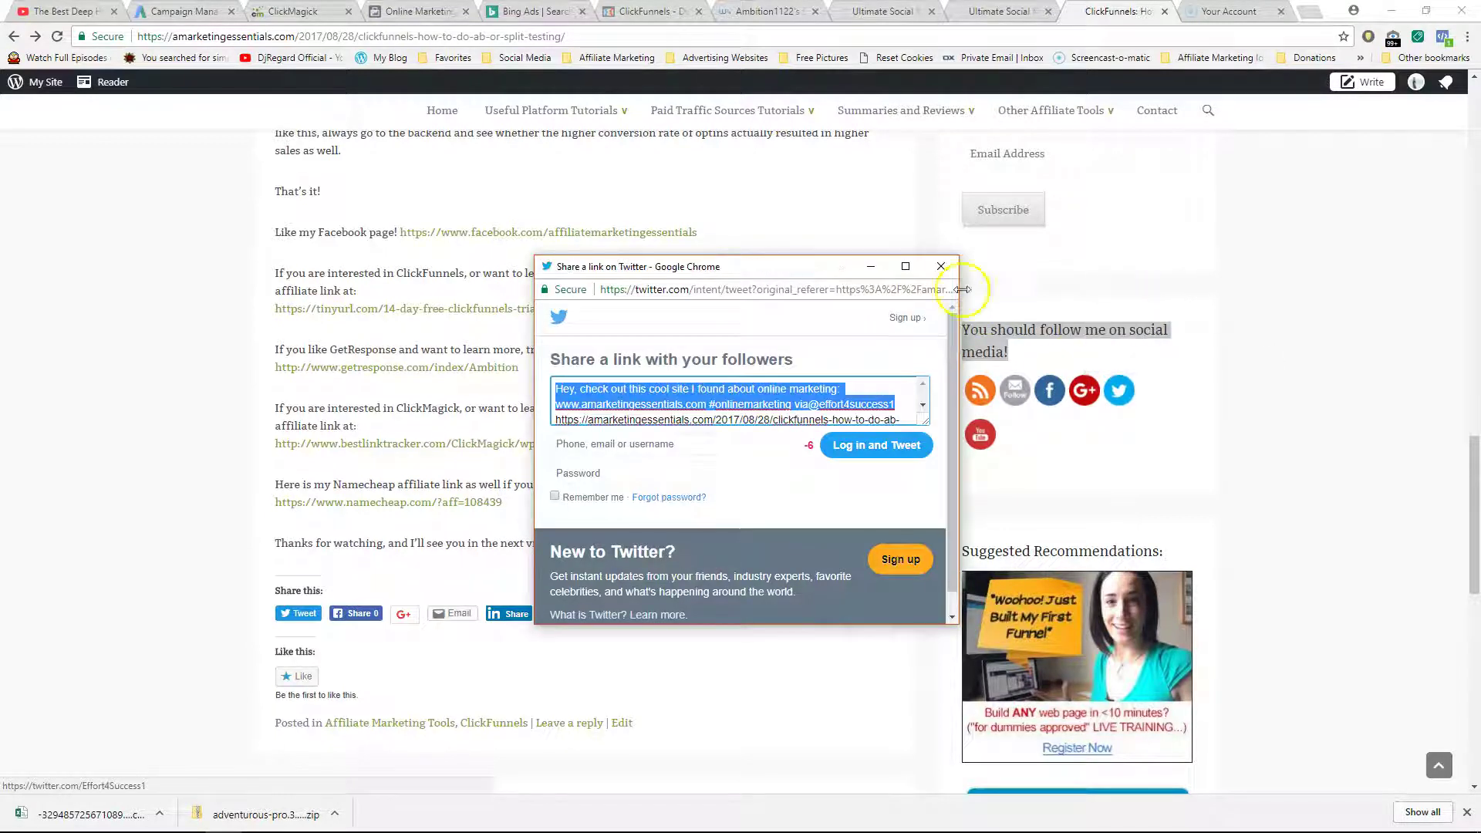
pyautogui.click(941, 267)
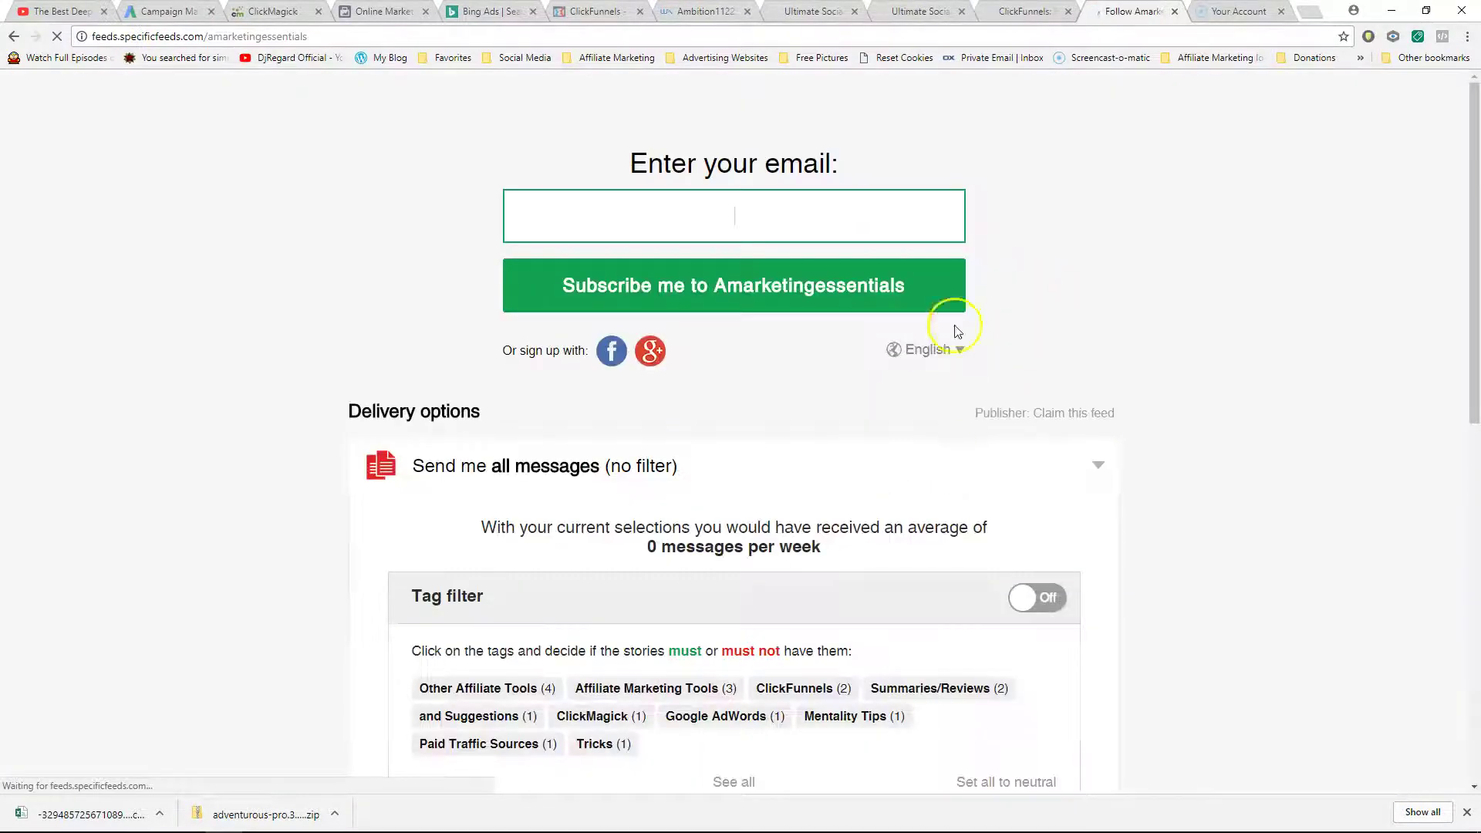
pyautogui.click(1175, 12)
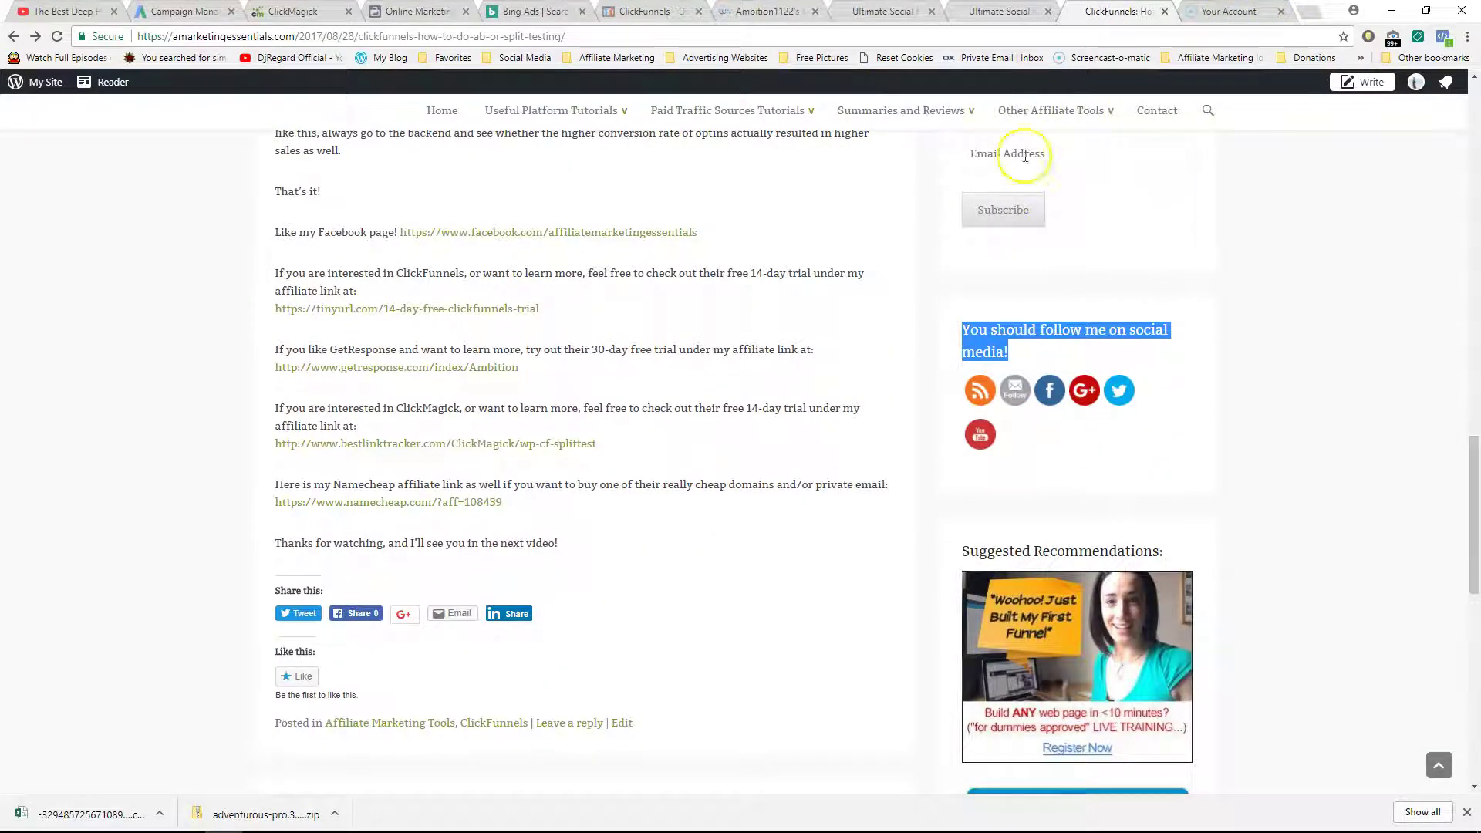
# Scroll the post and go back to the Ultimate Social Icons settings page.
pyautogui.moveTo(1471, 496); pyautogui.dragTo(1466, 461)
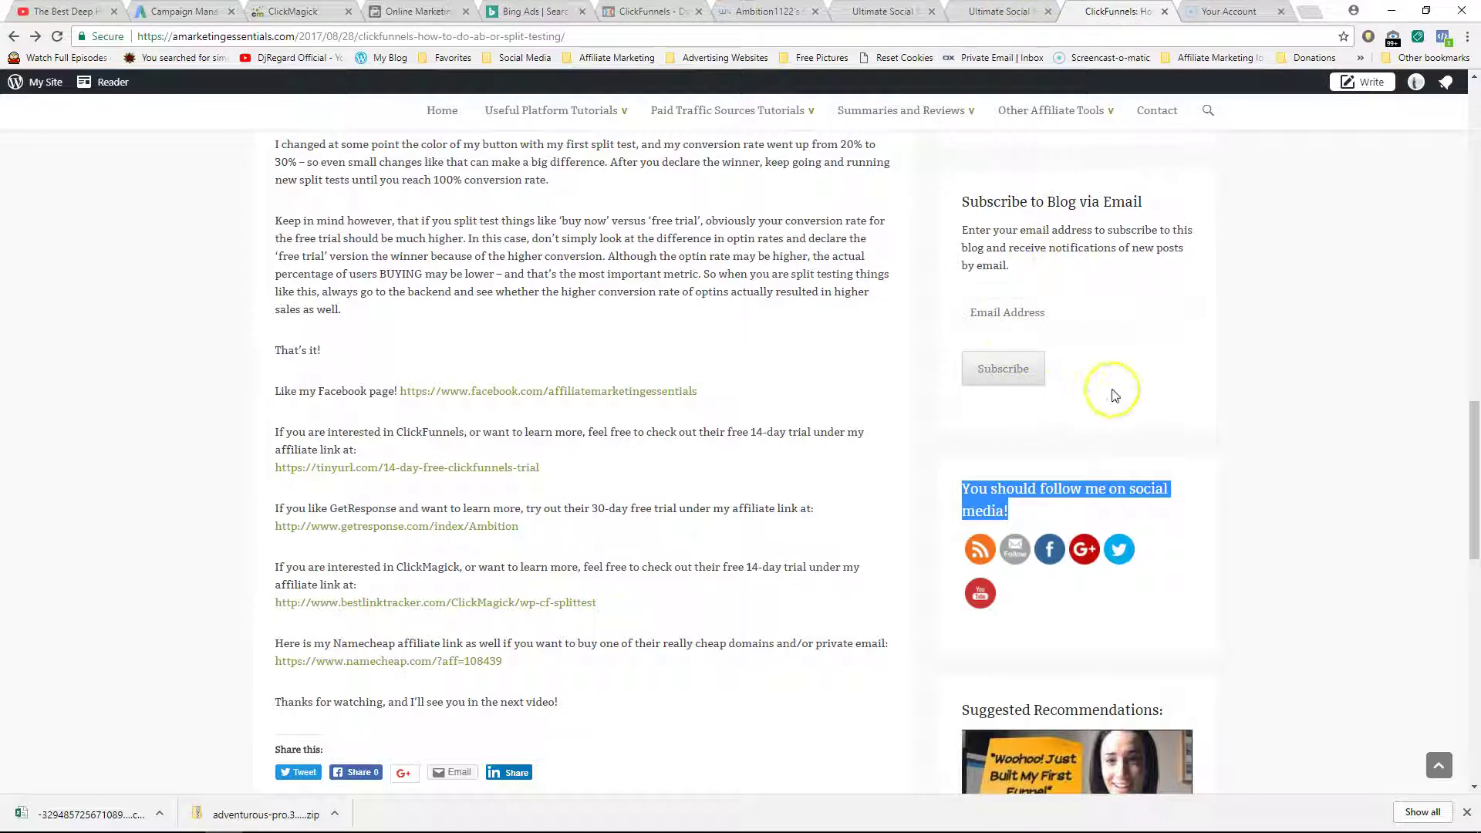
pyautogui.moveTo(1474, 449); pyautogui.dragTo(1474, 470)
pyautogui.click(1210, 392)
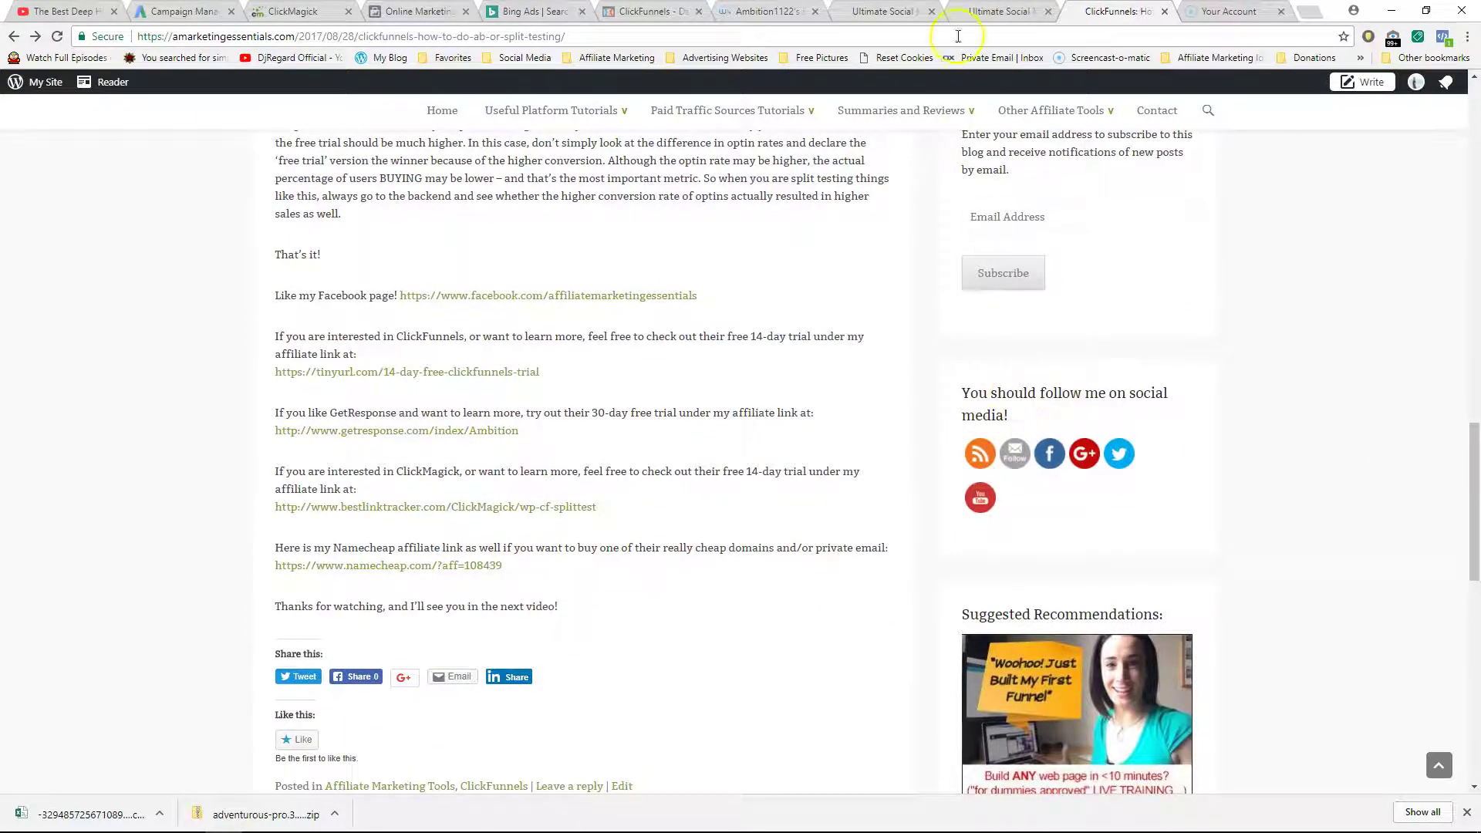
pyautogui.click(977, 14)
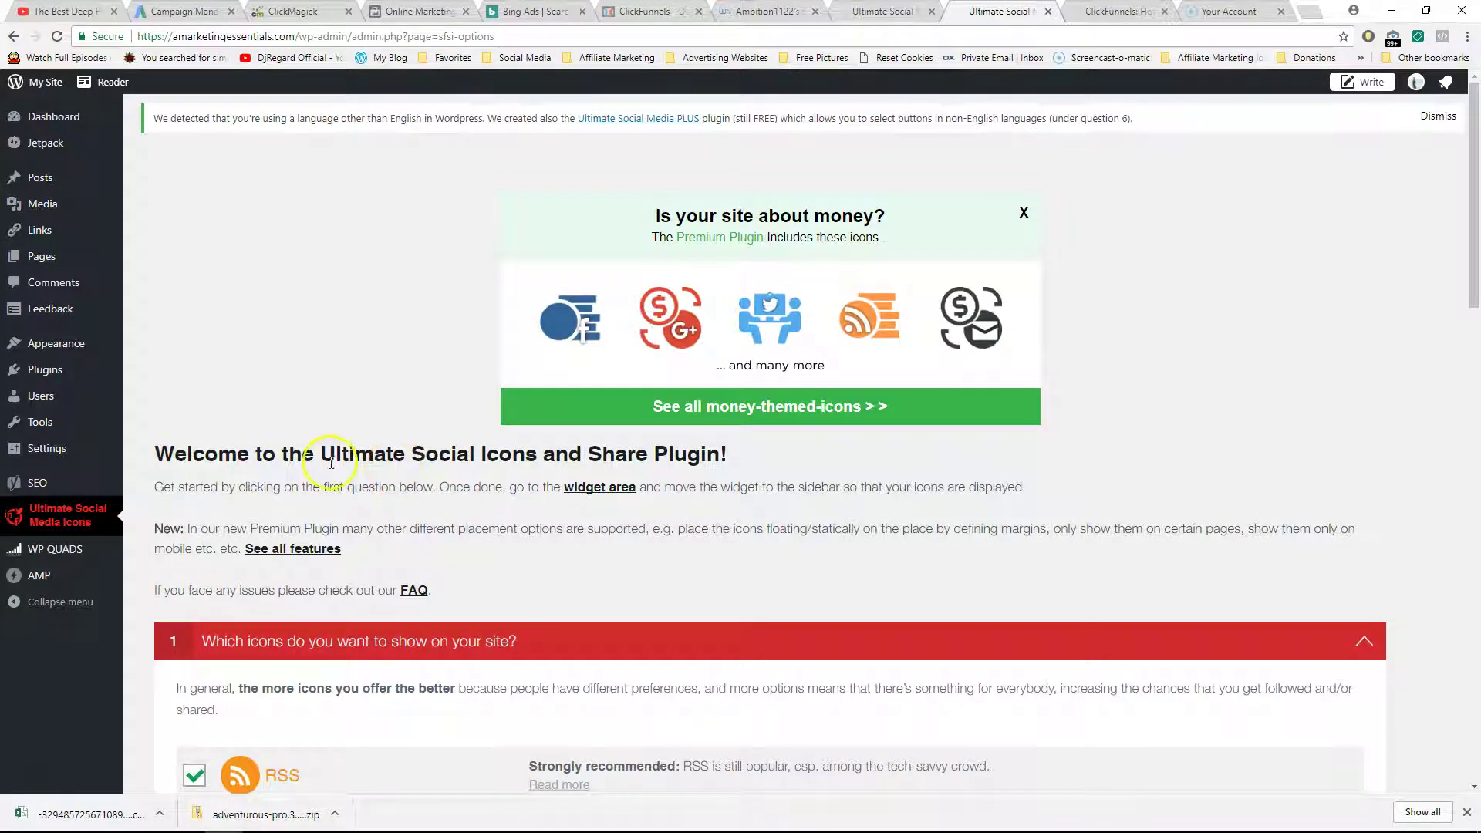
pyautogui.moveTo(398, 455); pyautogui.dragTo(687, 455)
pyautogui.moveTo(80, 560)
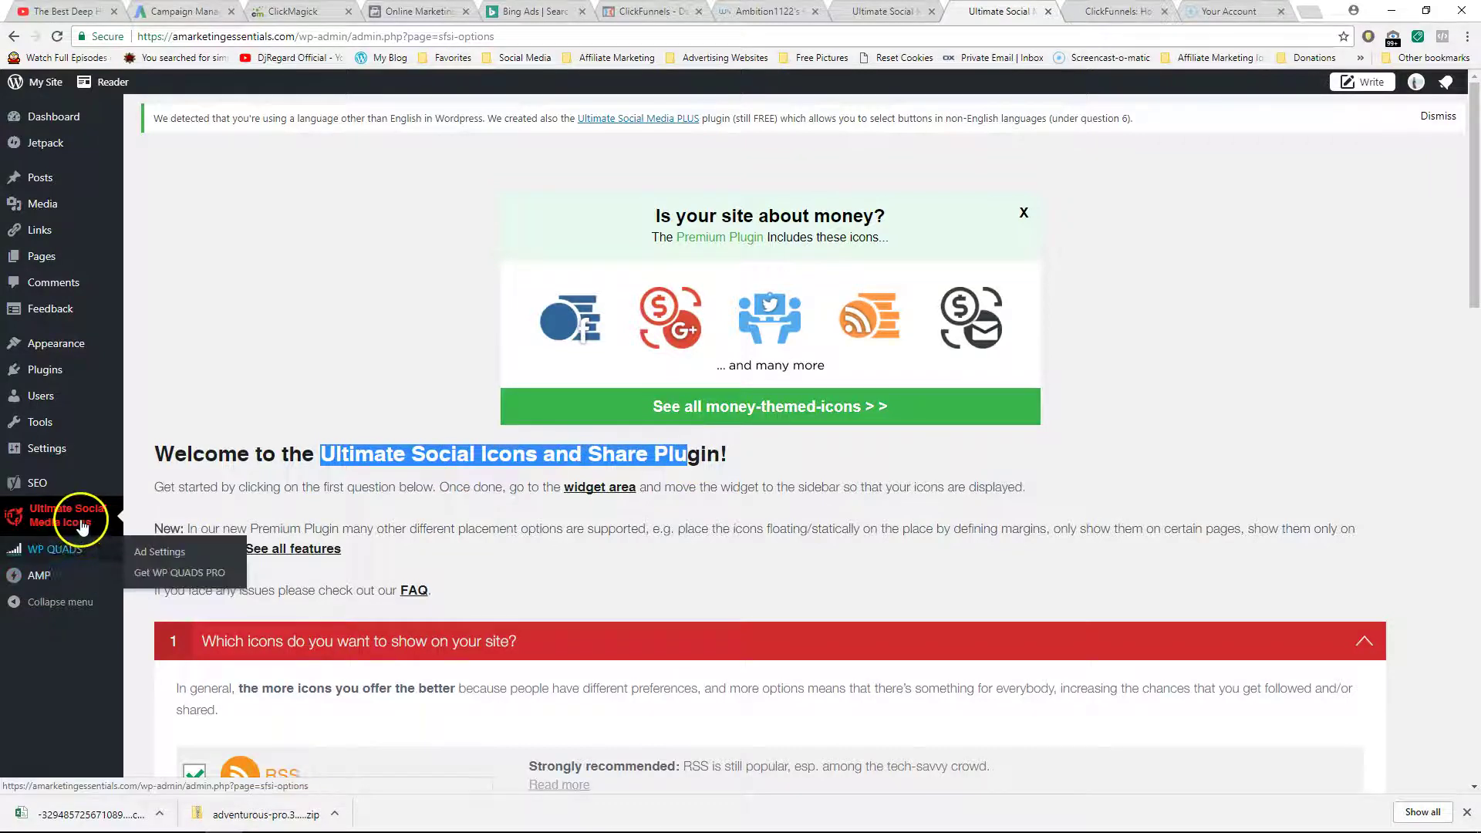
pyautogui.moveTo(51, 447)
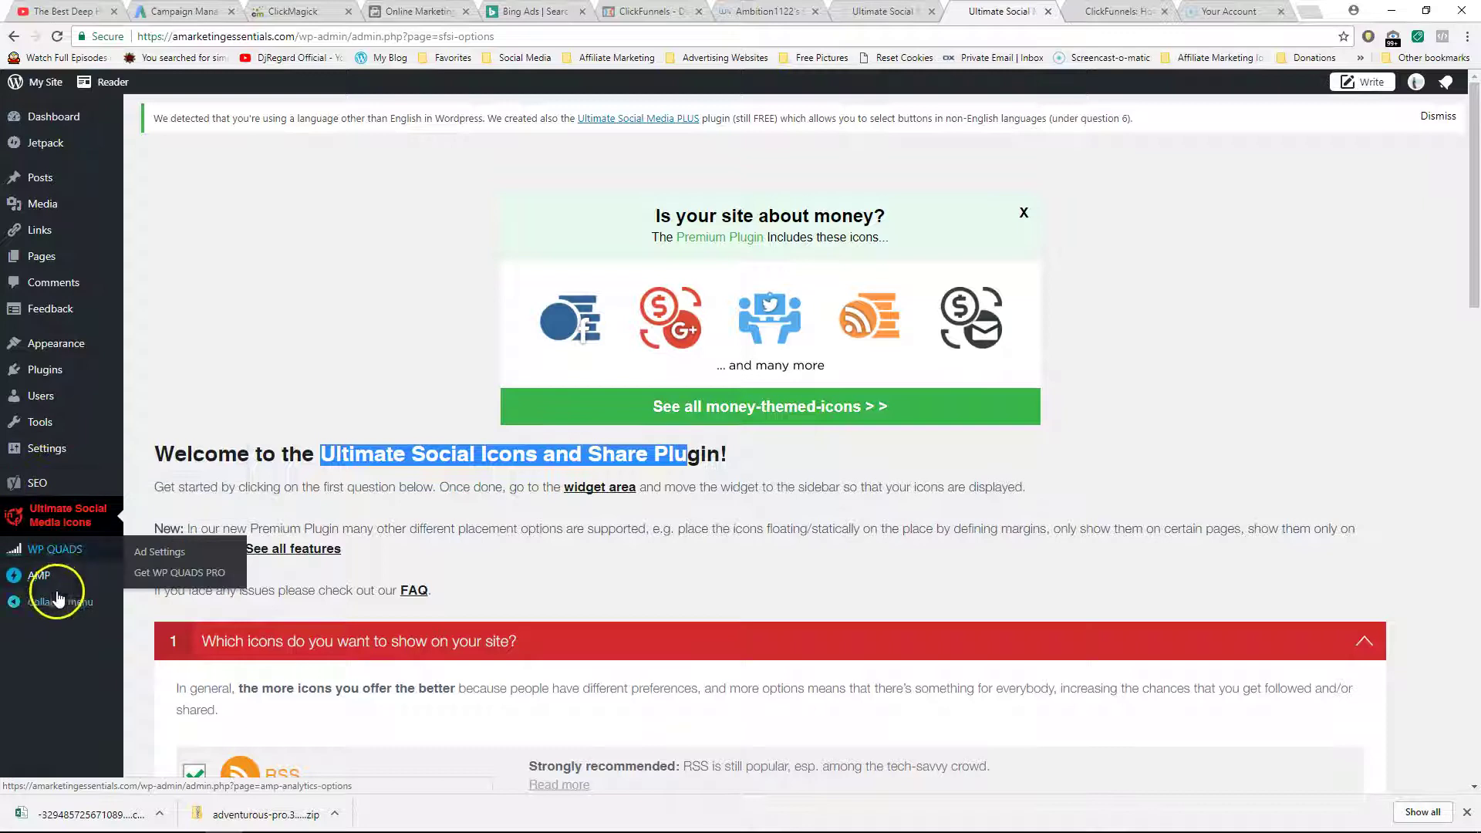
pyautogui.moveTo(51, 382)
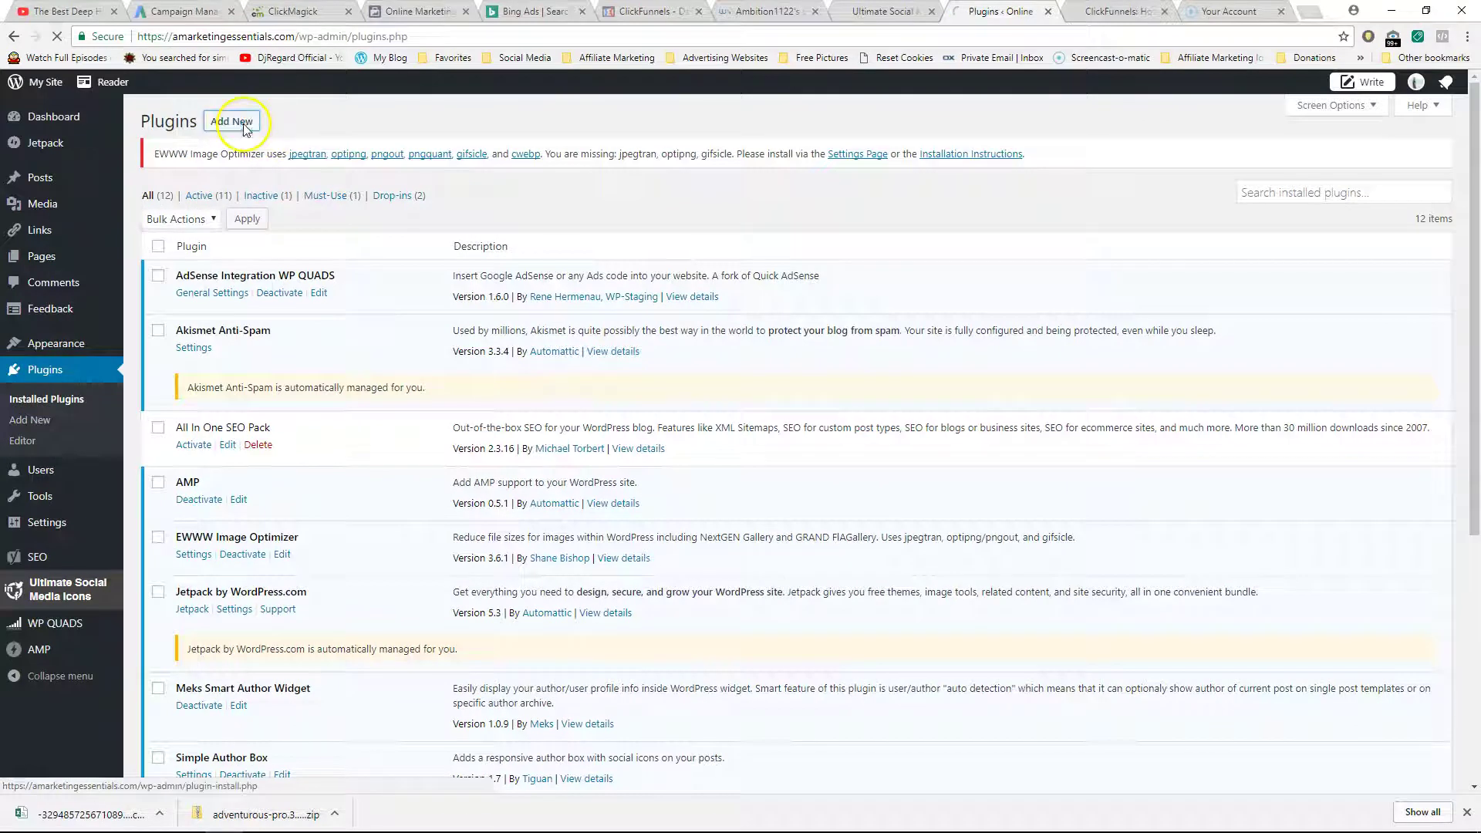
pyautogui.click(243, 125)
pyautogui.click(1292, 166)
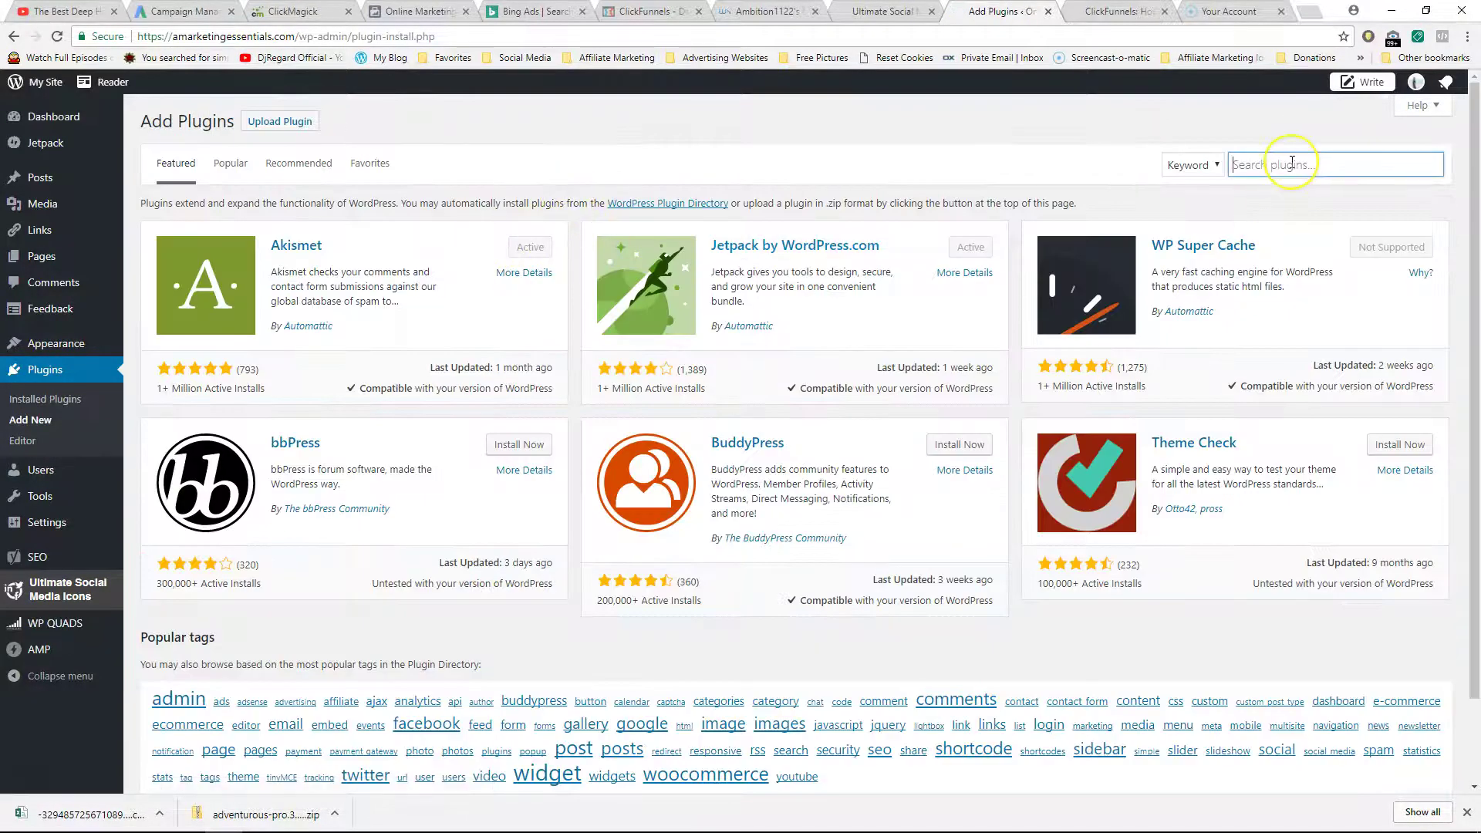
pyautogui.write('ultimate social media')
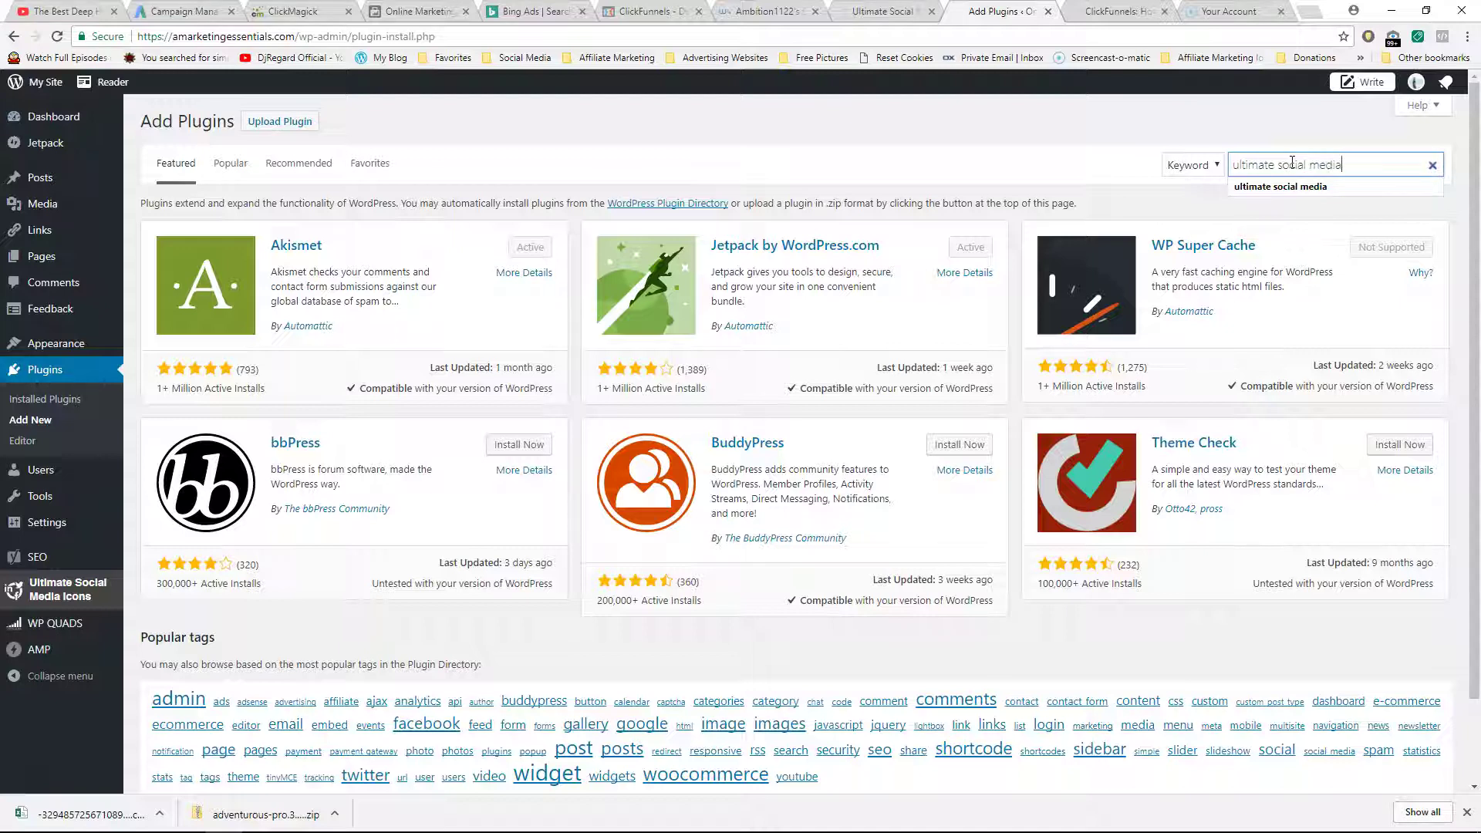
pyautogui.press('Return')
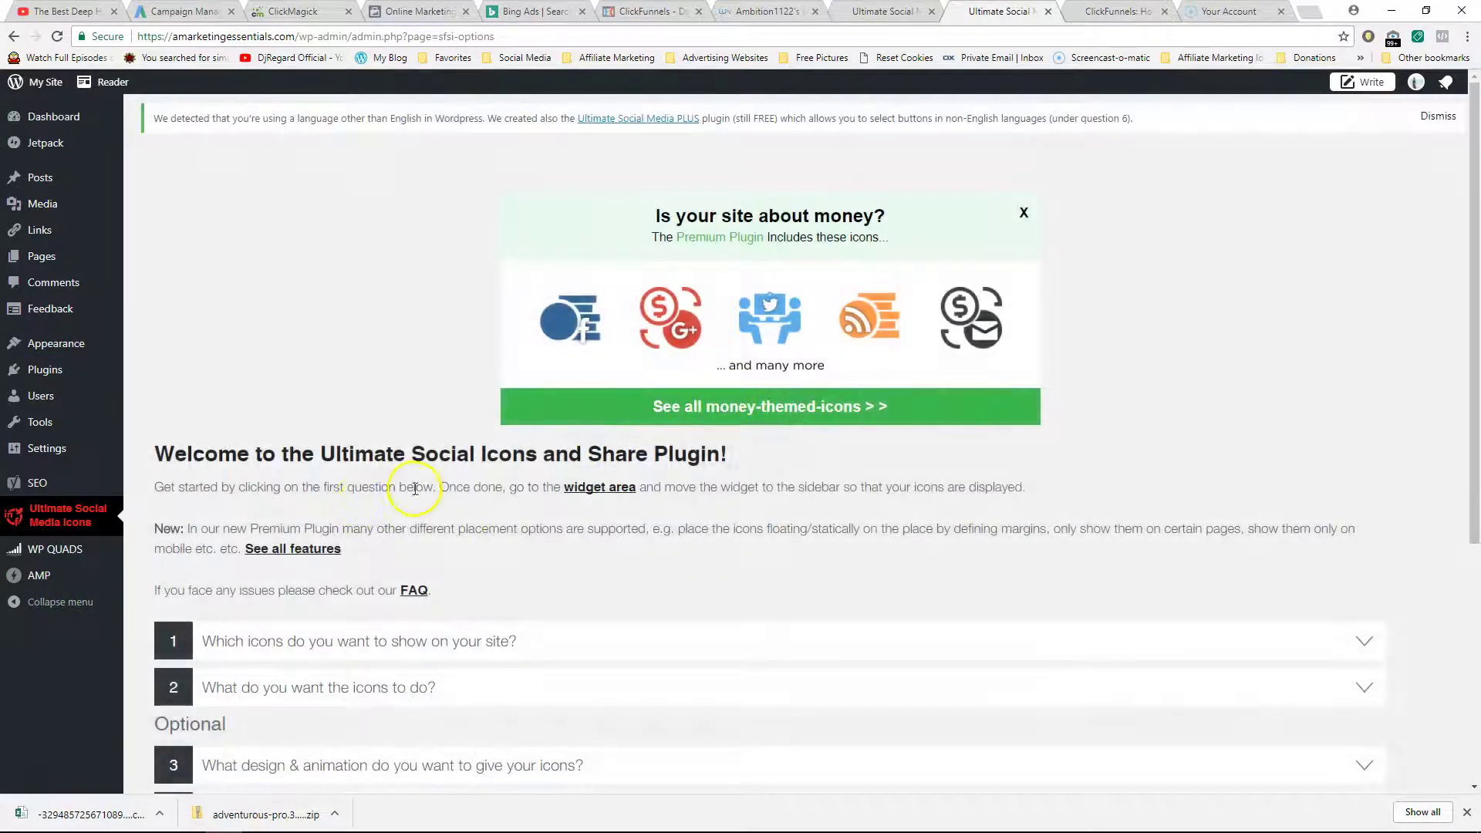
# Expand question 1 and review the RSS icon option.
pyautogui.scroll(-5, 413, 482)
pyautogui.scroll(6, 413, 486)
pyautogui.scroll(-3, 239, 605)
pyautogui.scroll(-2, 276, 587)
pyautogui.click(331, 272)
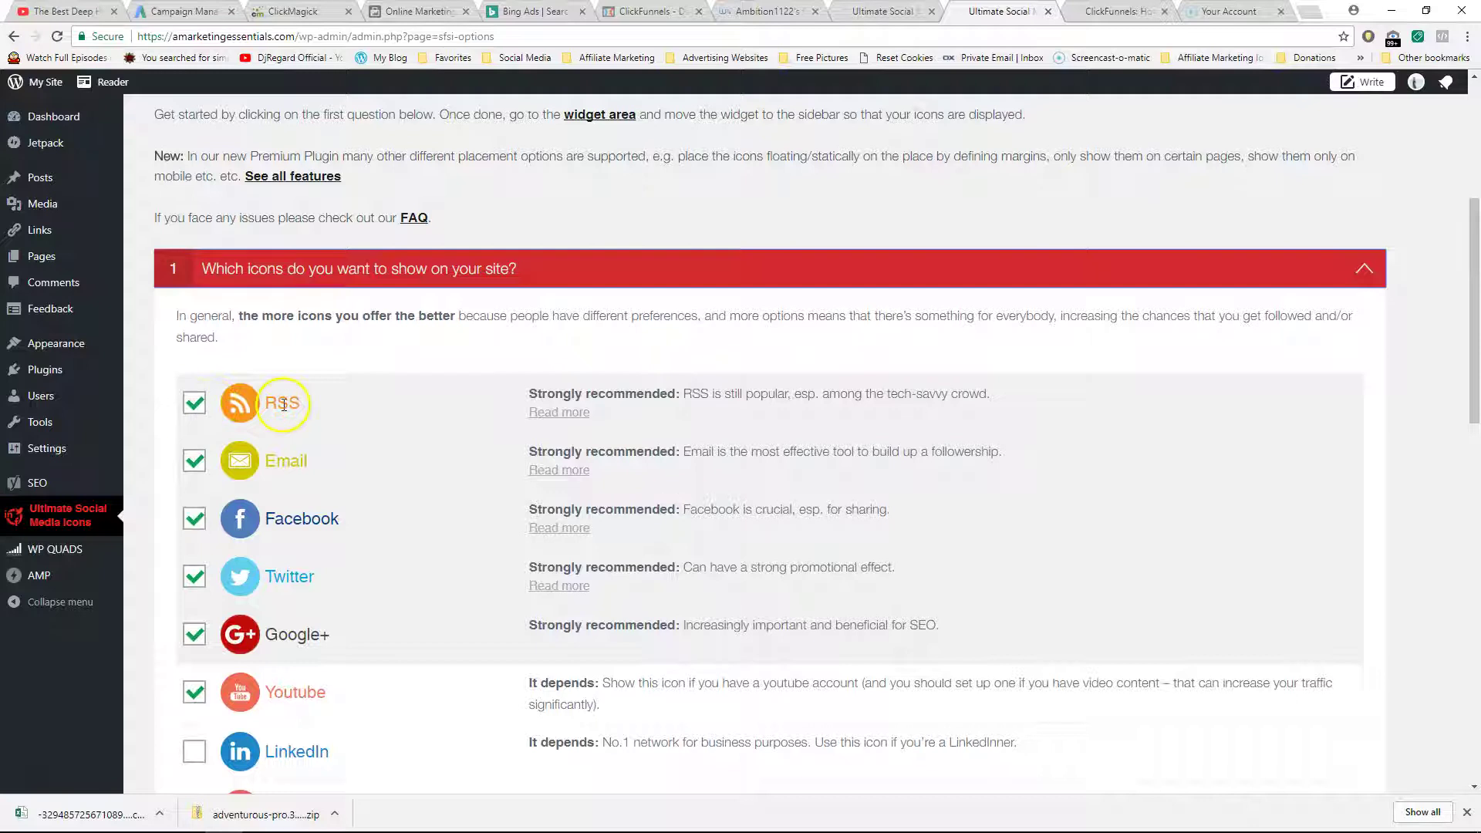
pyautogui.doubleClick(278, 403)
pyautogui.click(304, 403)
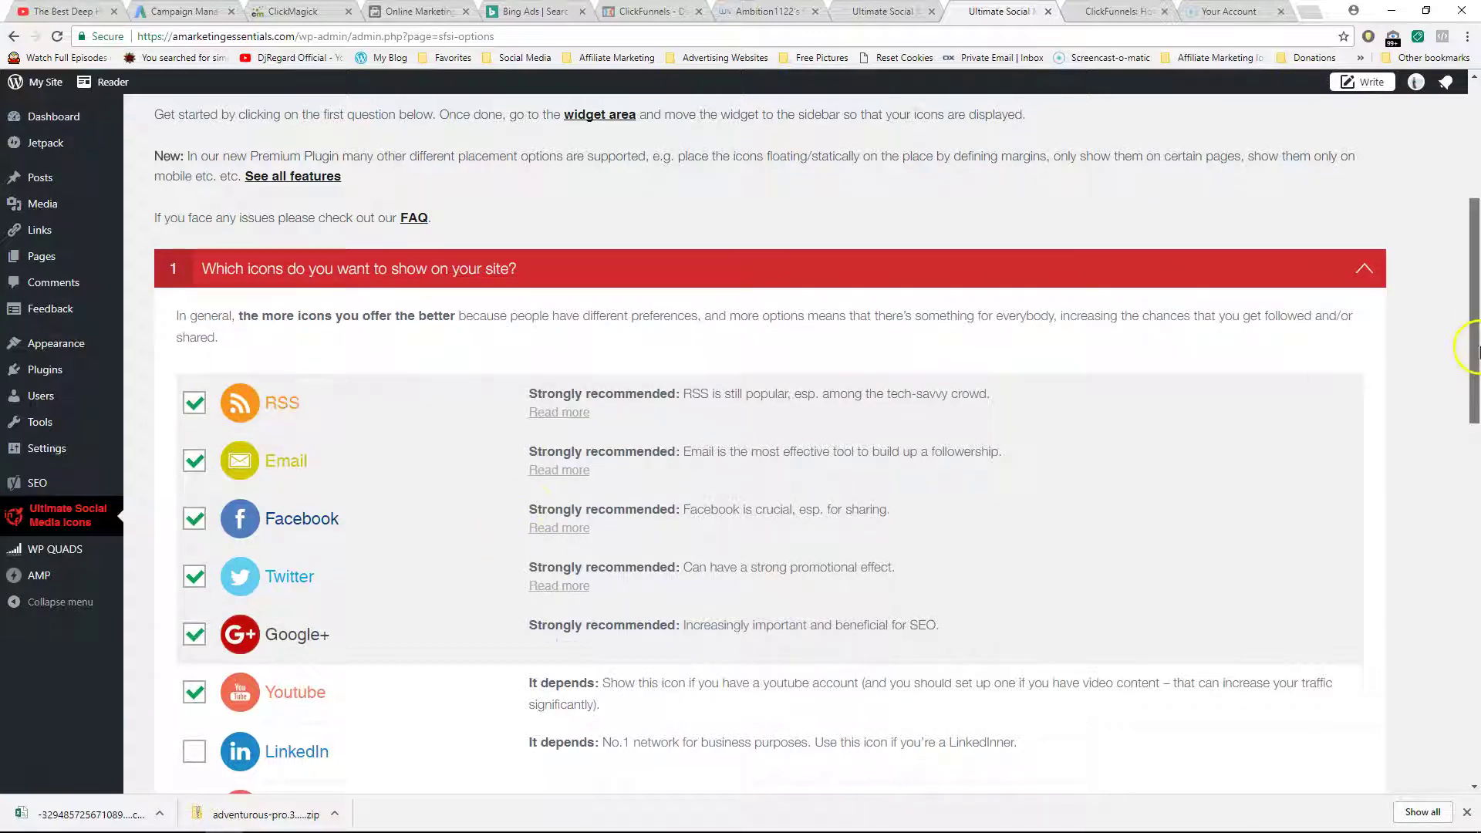
# Keep RSS, Email, Facebook, Twitter, Google+ and Youtube checked, save, and open question 2.
pyautogui.moveTo(1468, 347); pyautogui.dragTo(1475, 397)
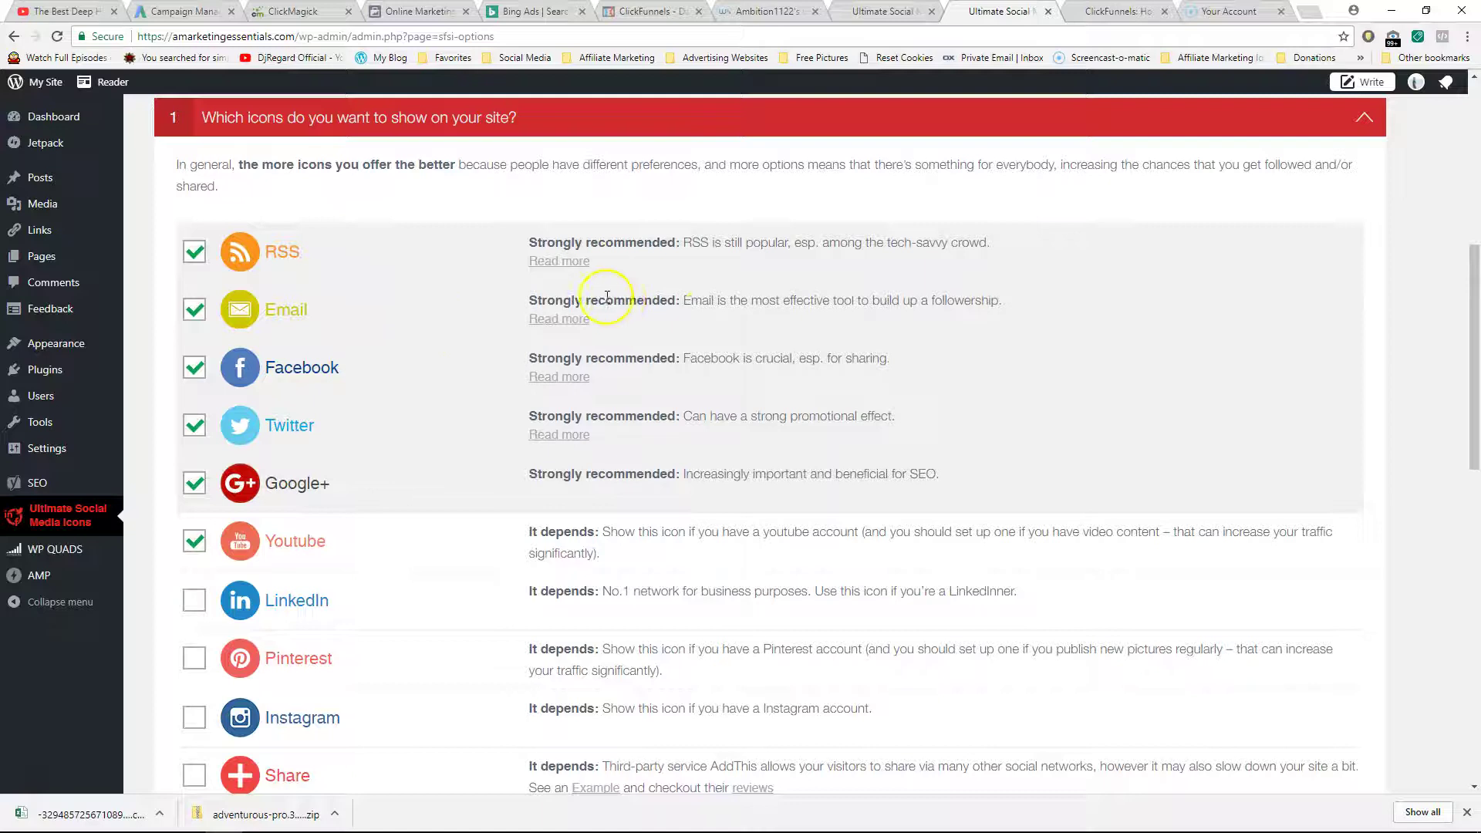
pyautogui.moveTo(607, 297); pyautogui.dragTo(865, 297)
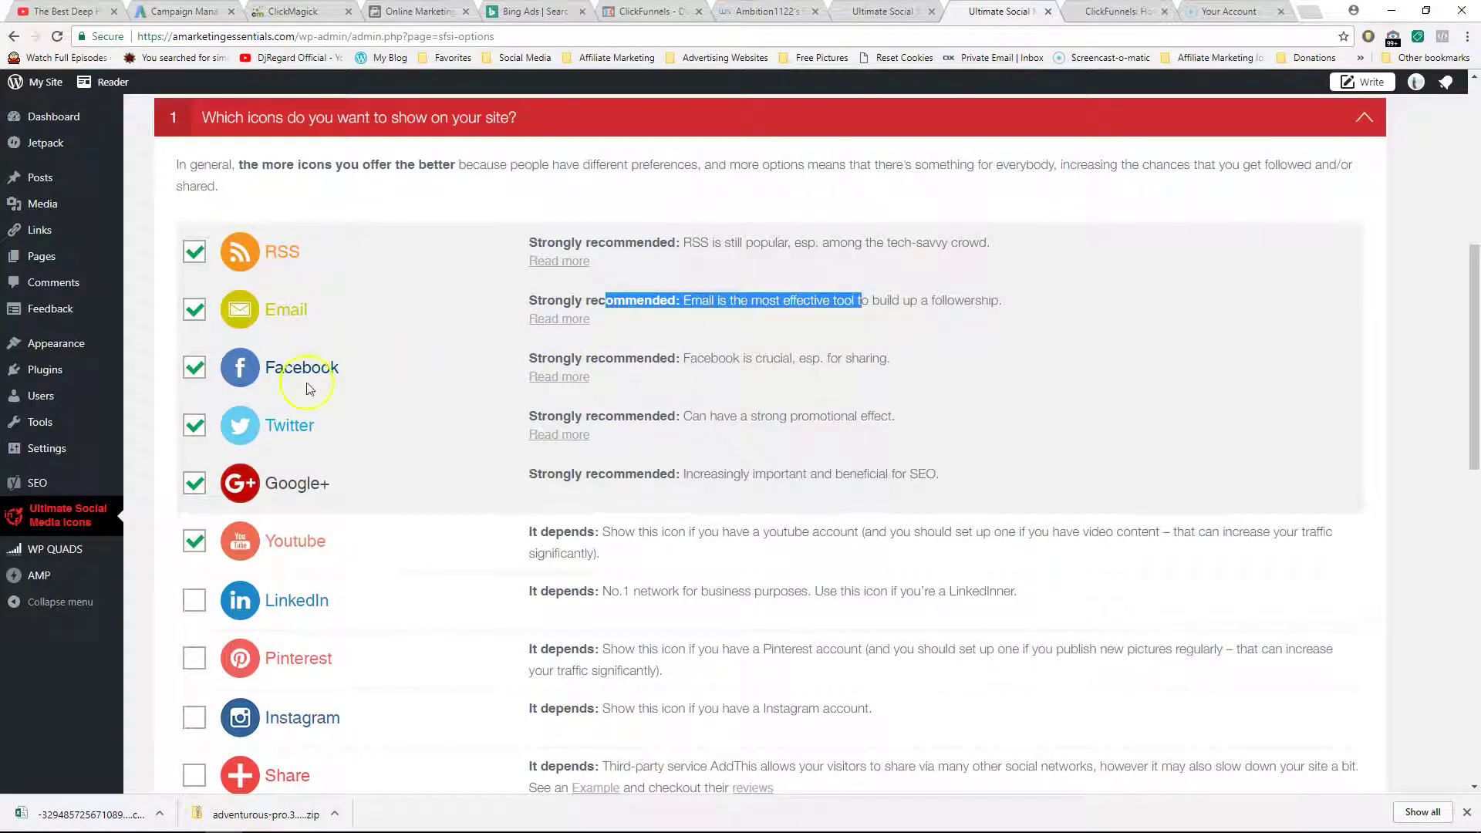
pyautogui.moveTo(268, 367); pyautogui.dragTo(339, 367)
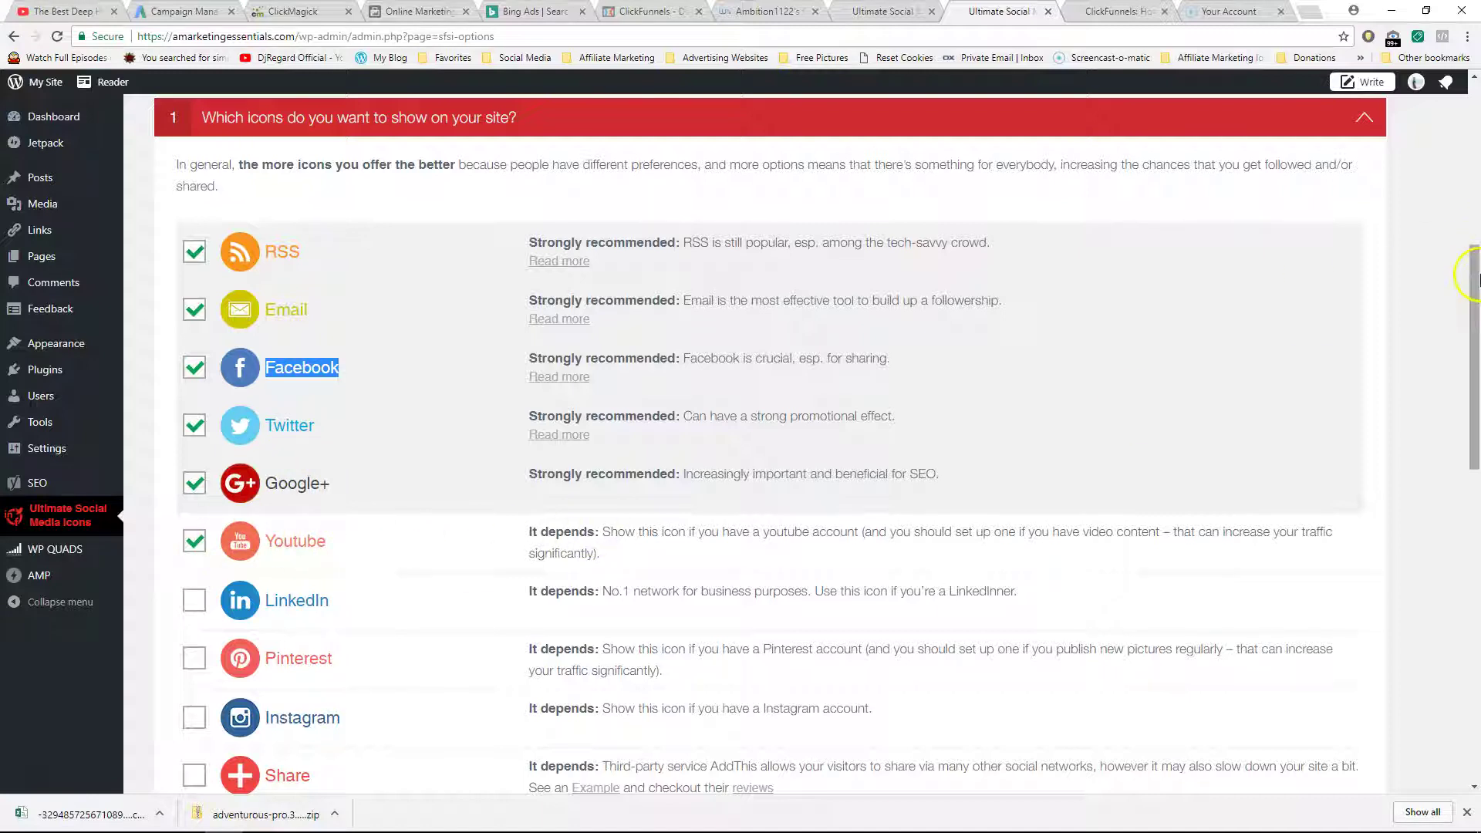
pyautogui.moveTo(1469, 266); pyautogui.dragTo(1468, 316)
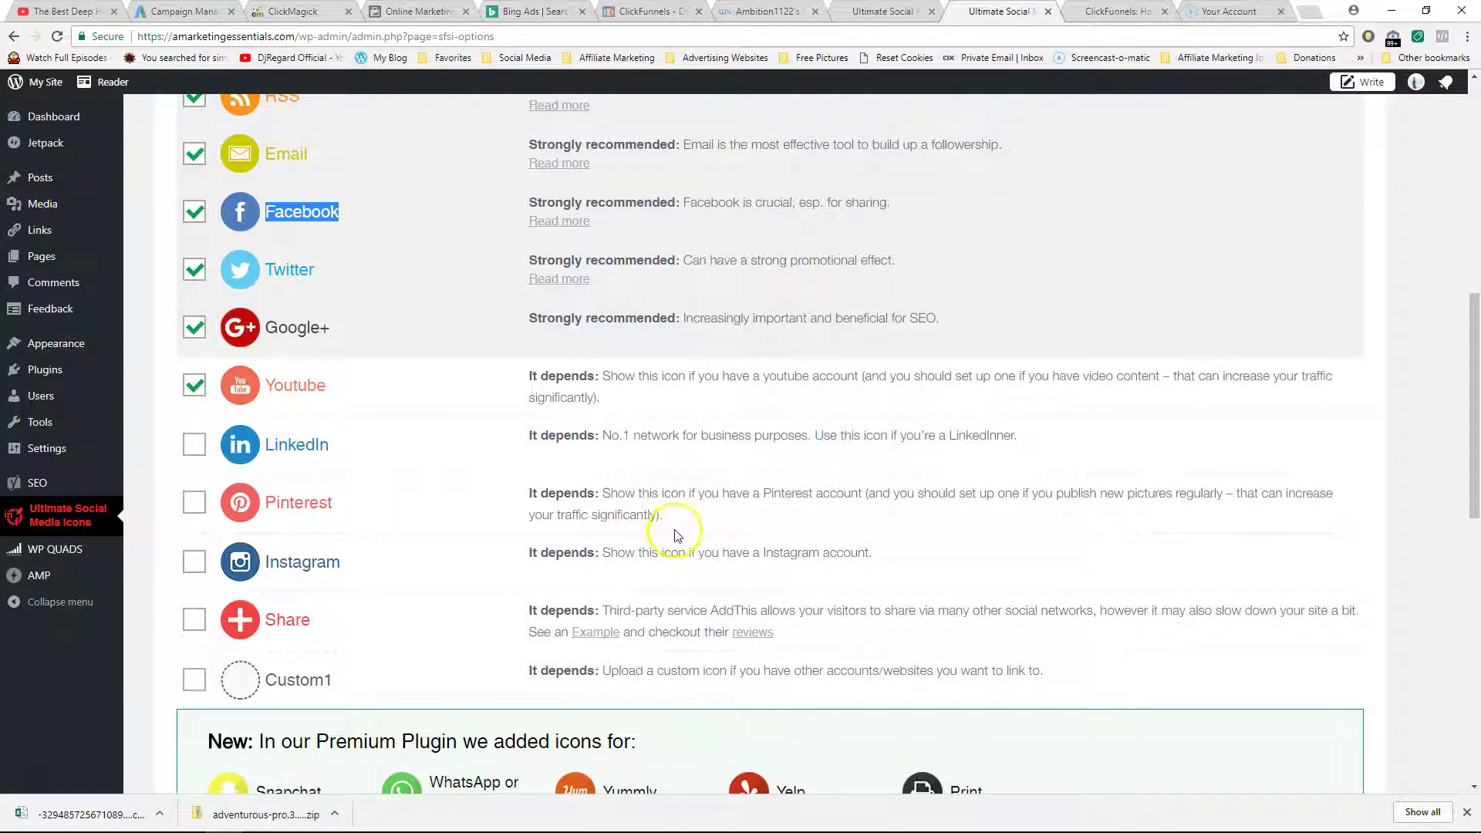
pyautogui.moveTo(1470, 359); pyautogui.dragTo(1468, 496)
pyautogui.click(818, 670)
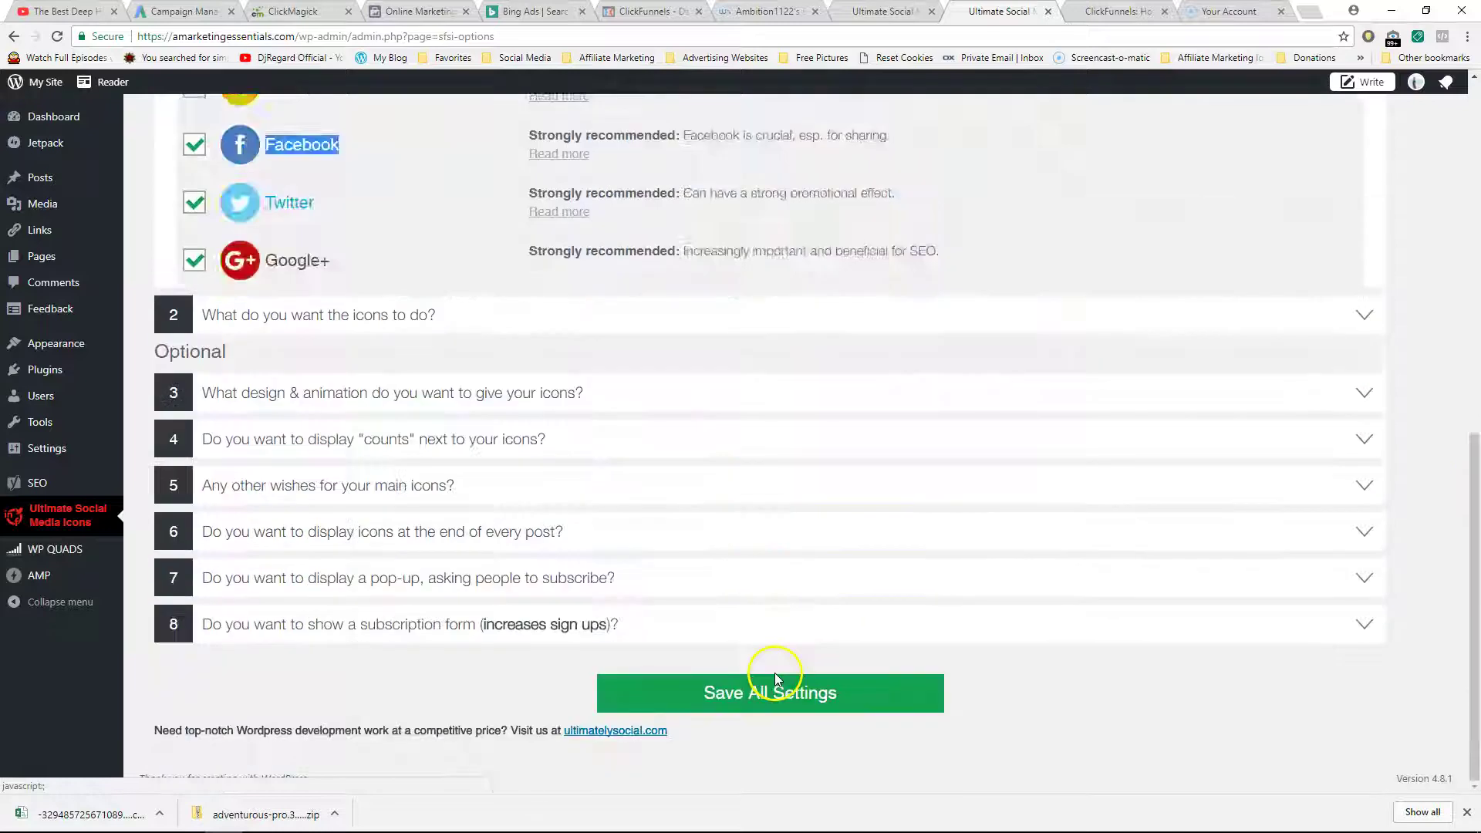
pyautogui.click(299, 313)
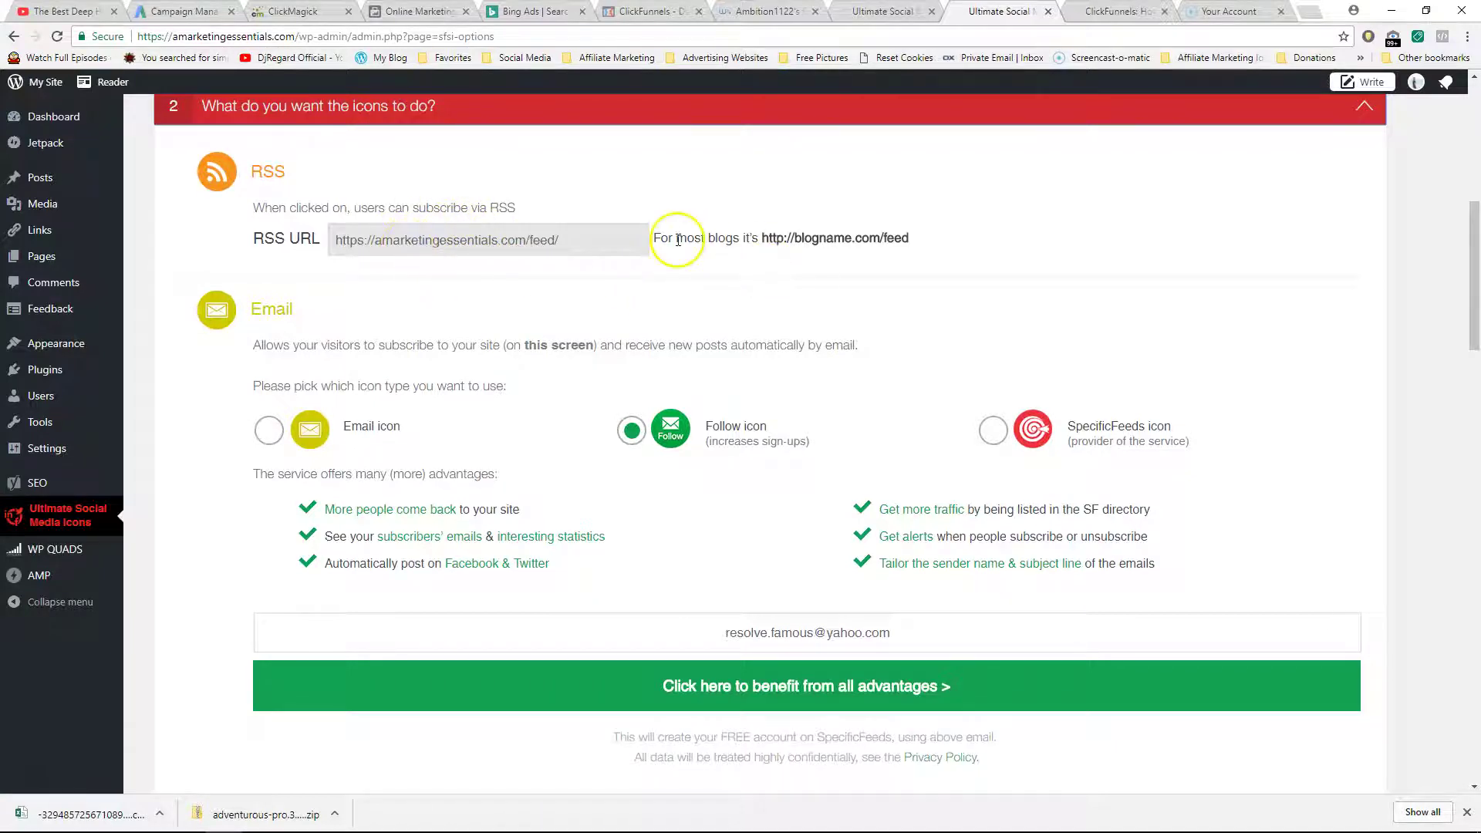
# Keep the existing RSS feed URL and set the Email icon to the Follow type.
pyautogui.moveTo(676, 239); pyautogui.dragTo(877, 234)
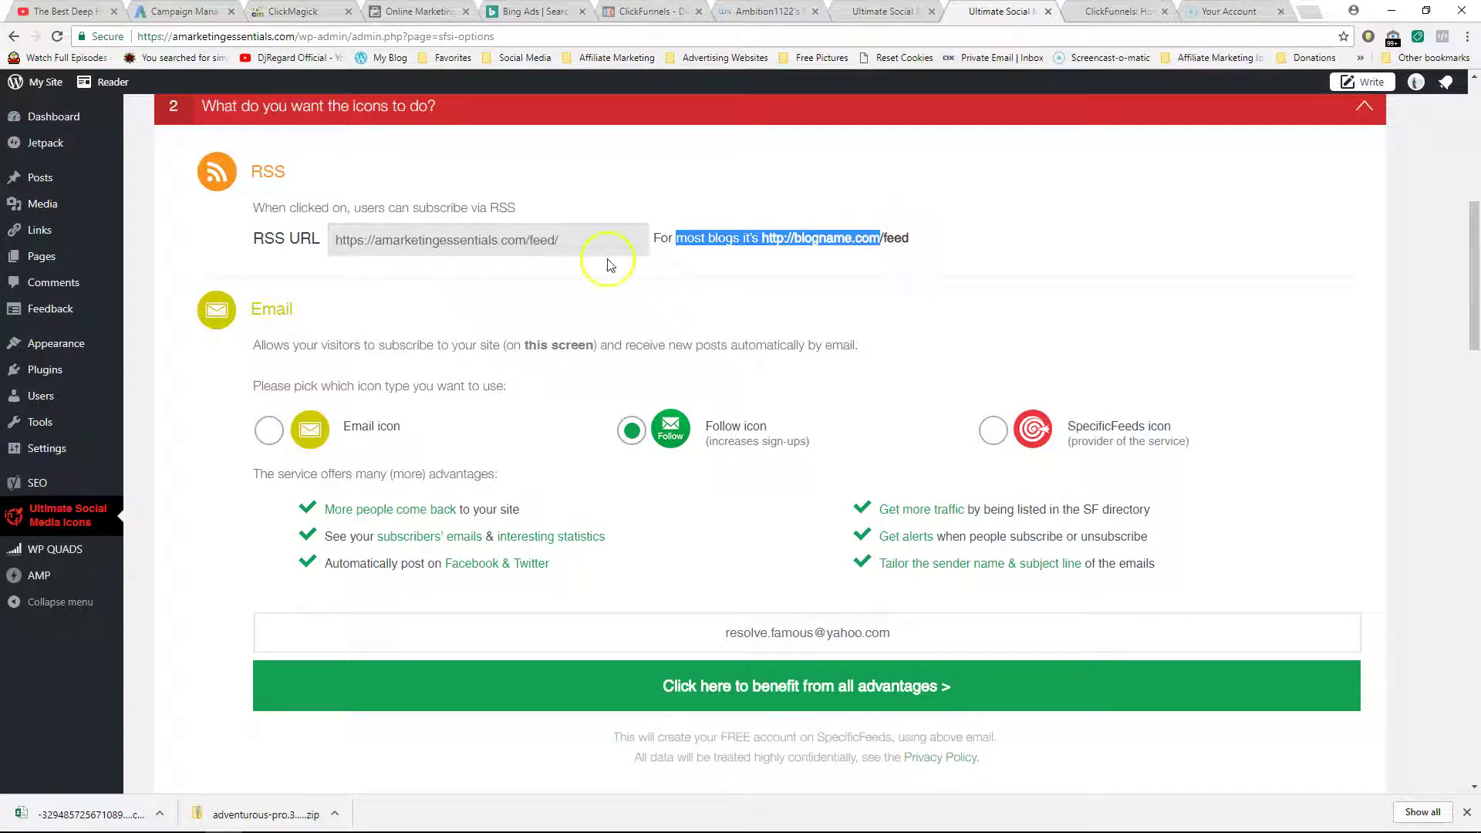
pyautogui.moveTo(582, 243); pyautogui.dragTo(289, 235)
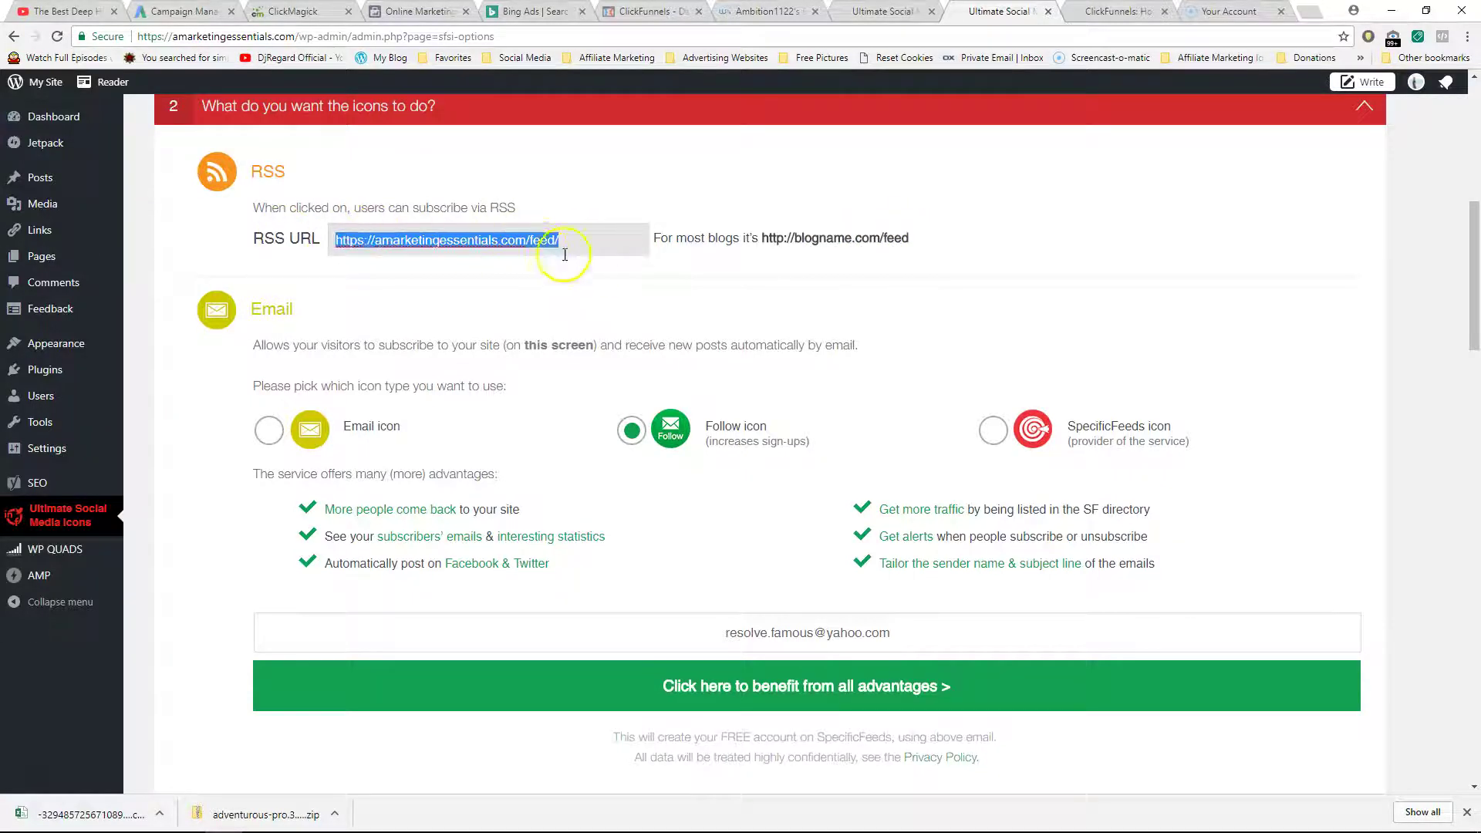
pyautogui.click(587, 242)
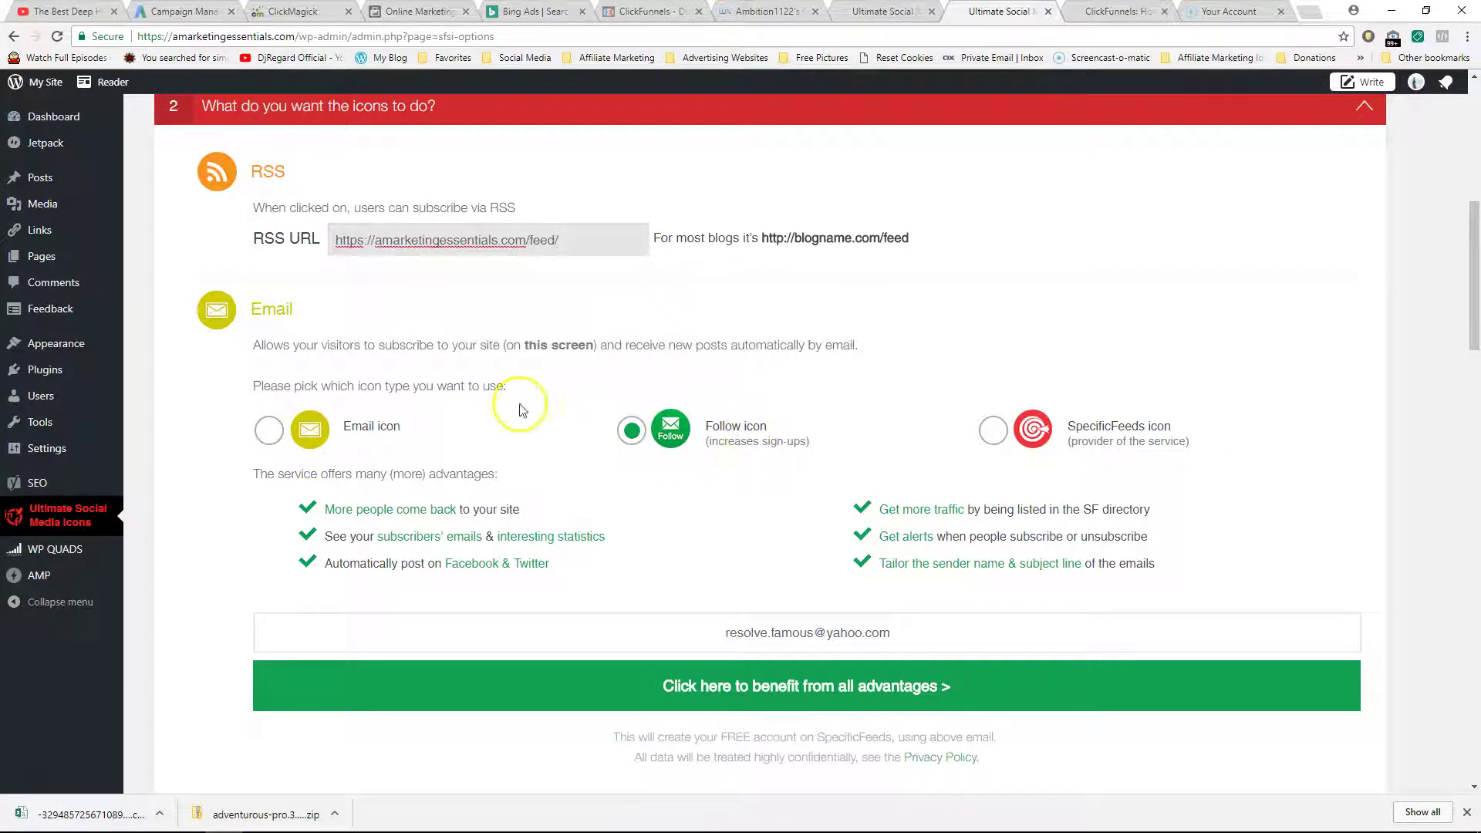
pyautogui.moveTo(308, 385); pyautogui.dragTo(454, 384)
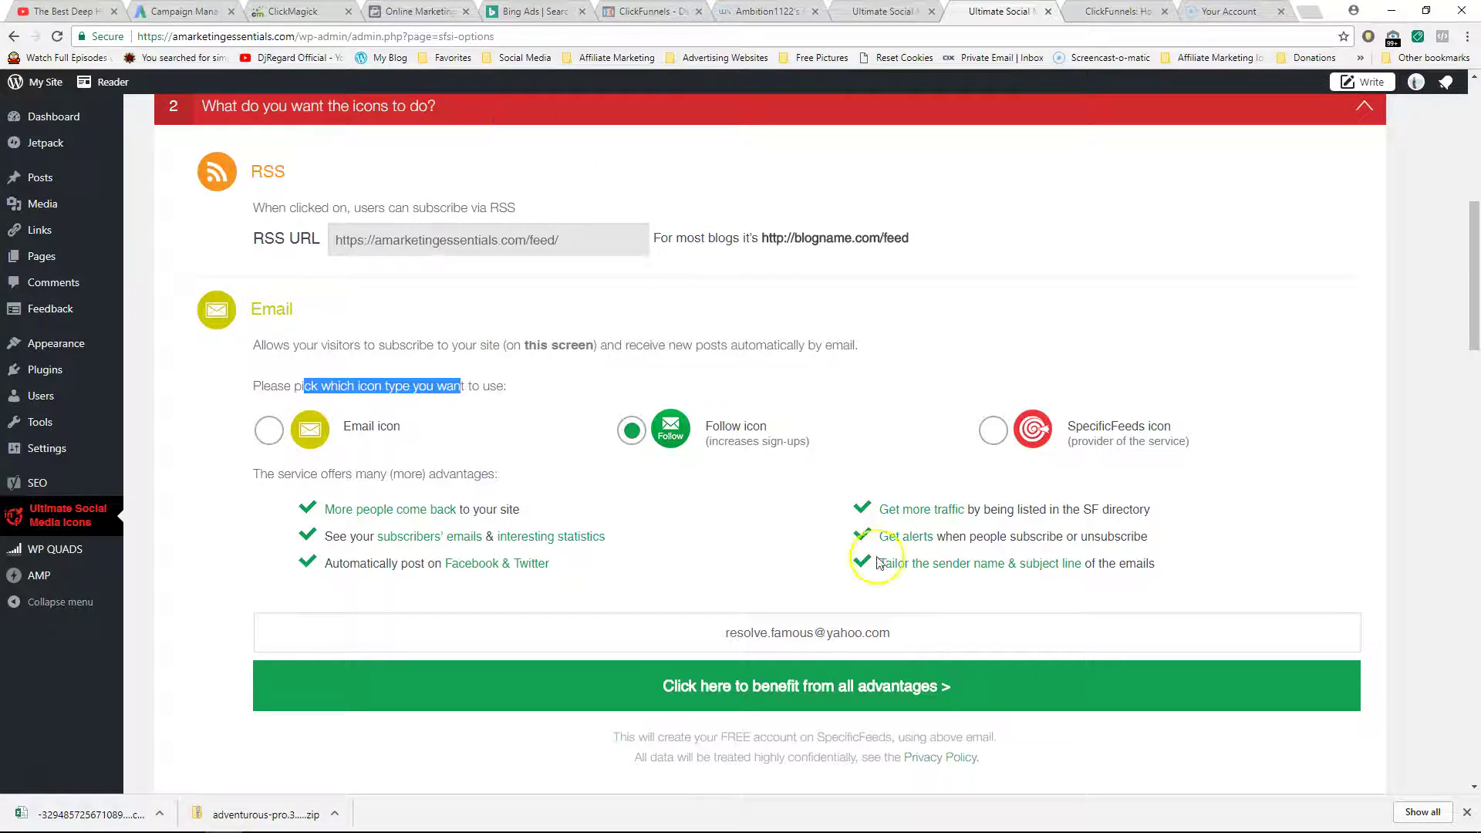
pyautogui.scroll(-5, 752, 652)
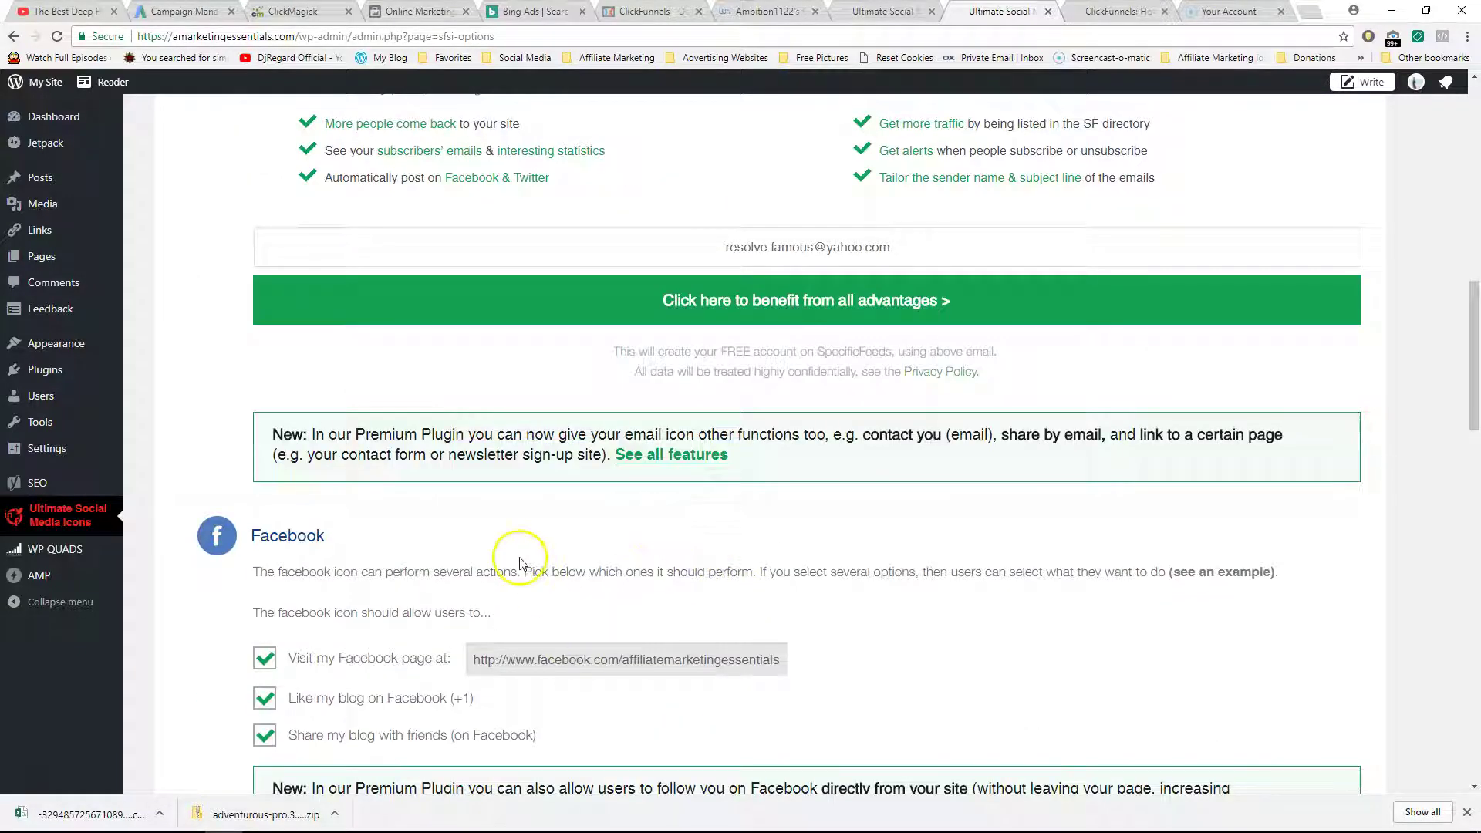
# Leave the Facebook page, like and share options all enabled.
pyautogui.scroll(-5, 517, 563)
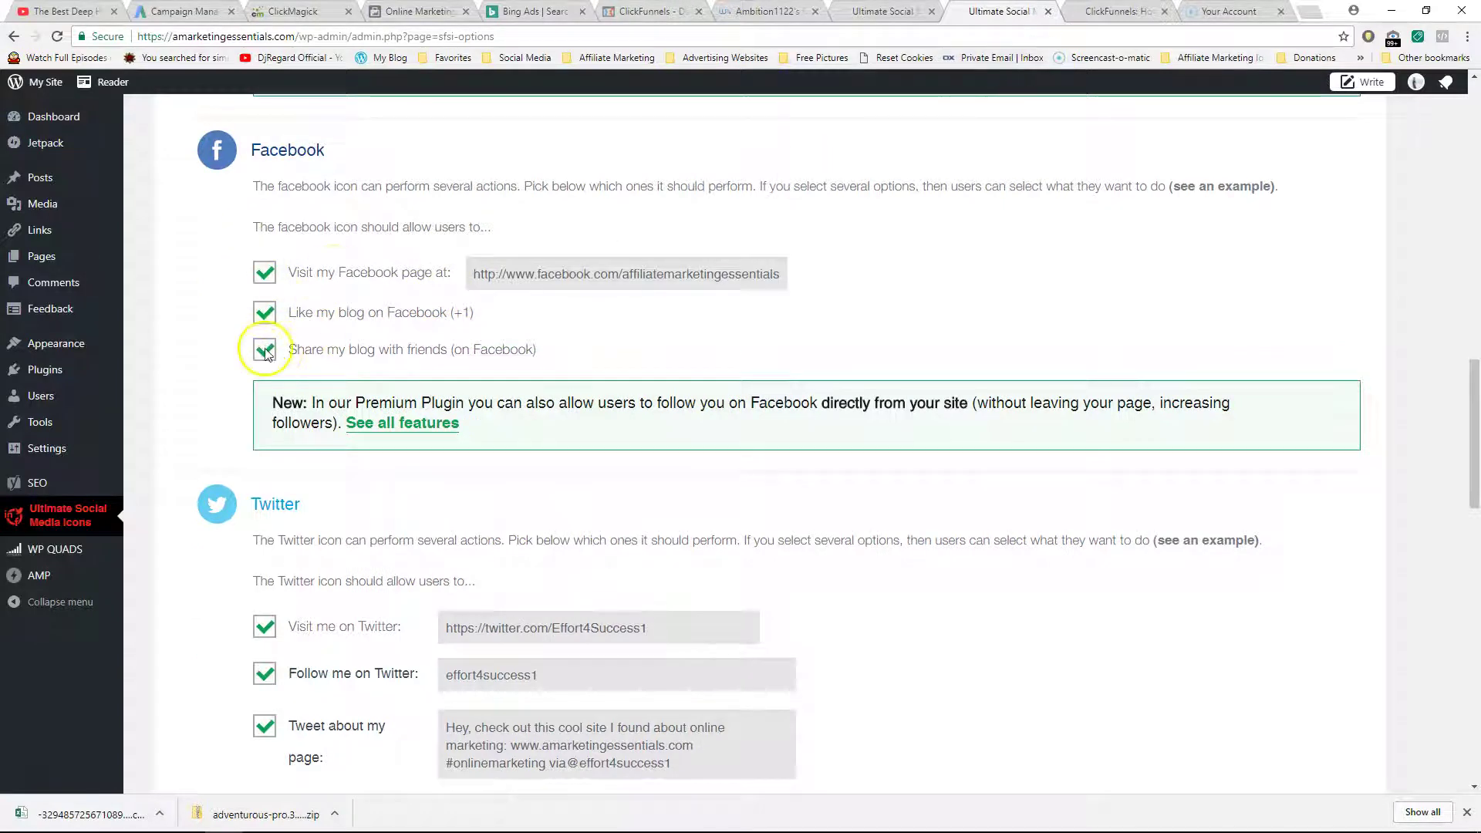
pyautogui.moveTo(296, 351); pyautogui.dragTo(478, 364)
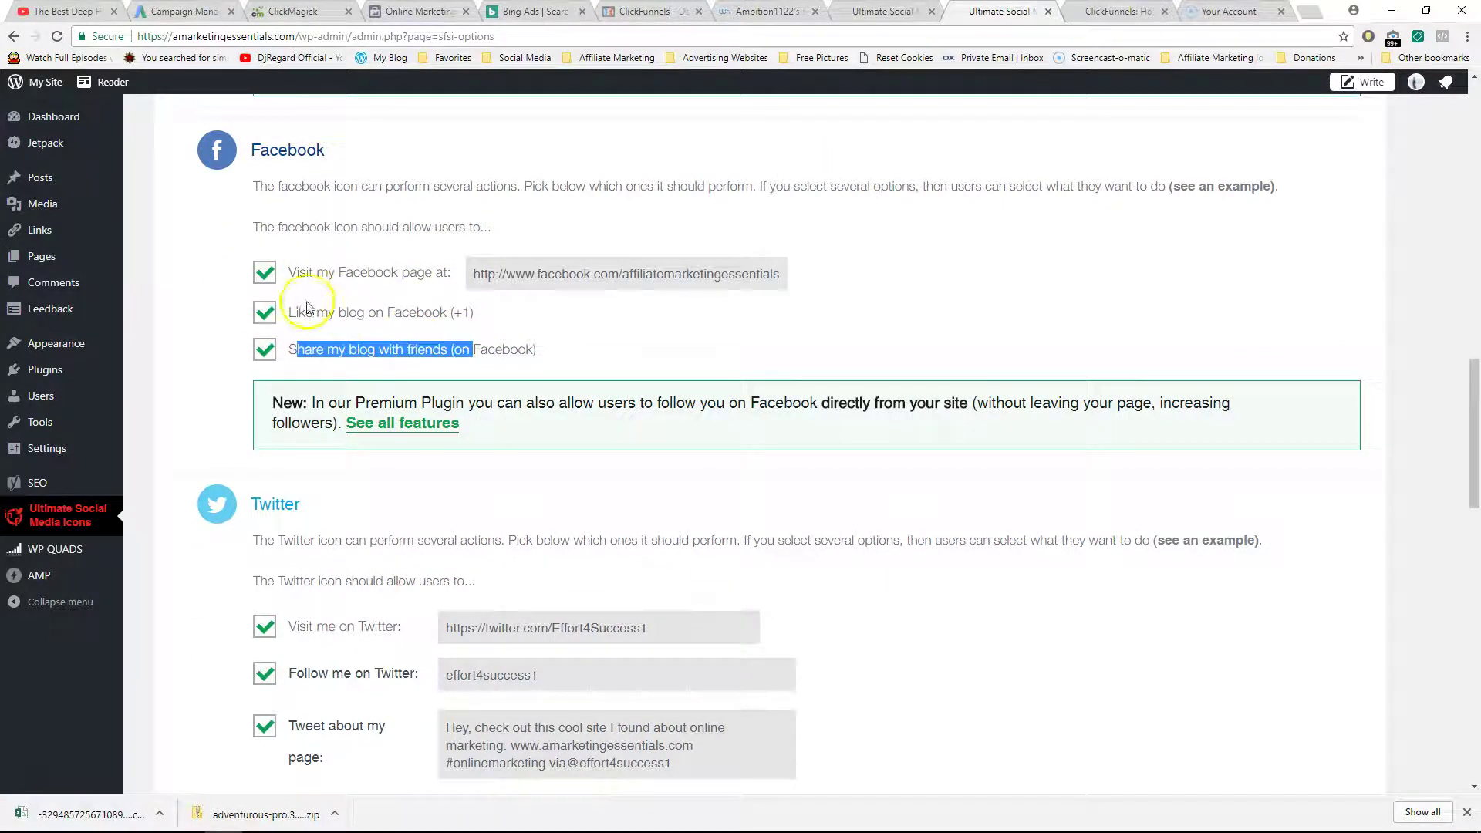
pyautogui.moveTo(315, 311); pyautogui.dragTo(429, 308)
pyautogui.moveTo(307, 274); pyautogui.dragTo(399, 296)
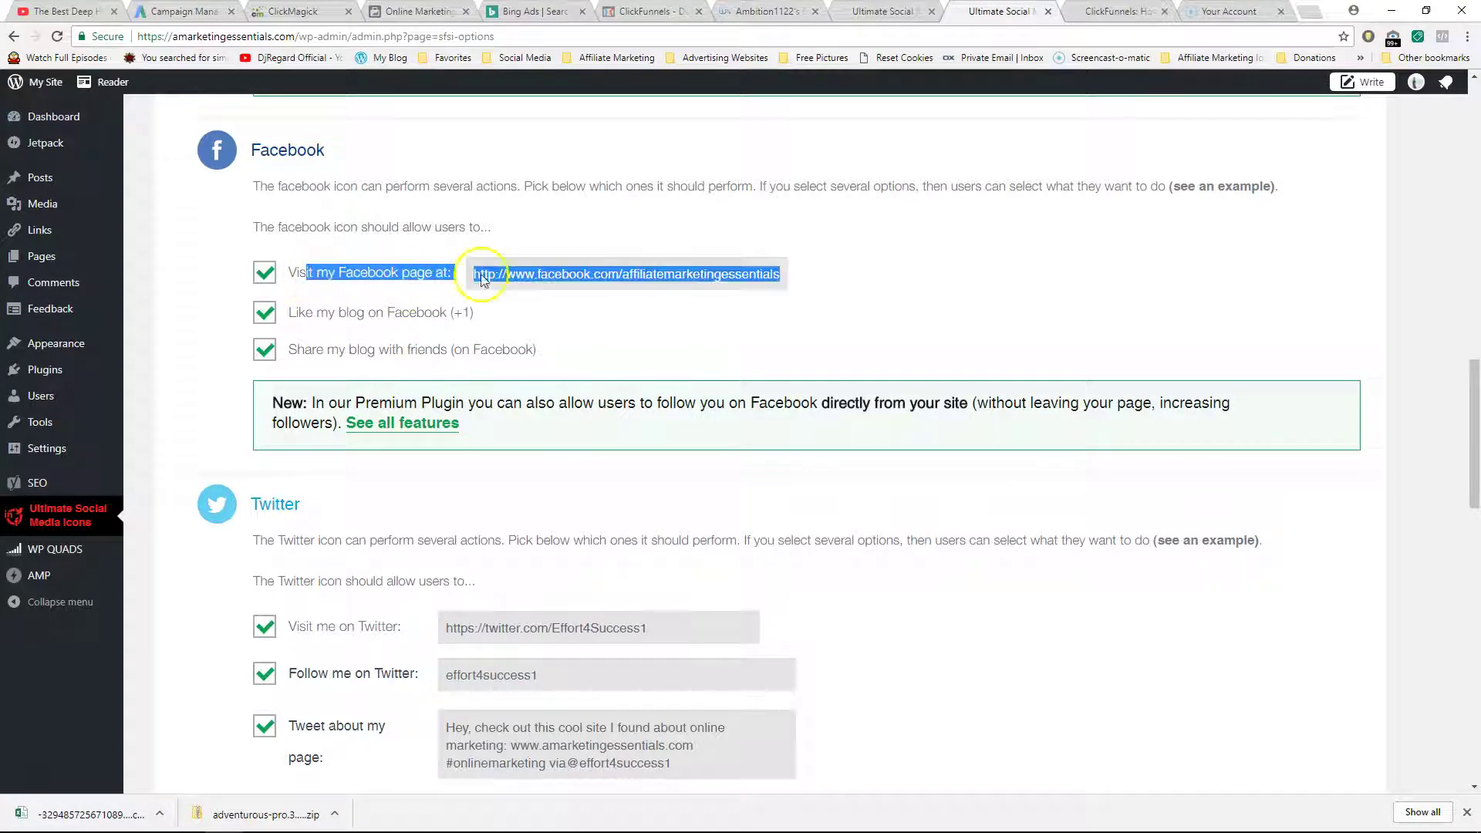
# Compare the sidebar icons on the blog post preview with the settings.
pyautogui.hotkey('ctrl', 'Tab')
pyautogui.moveTo(1049, 453)
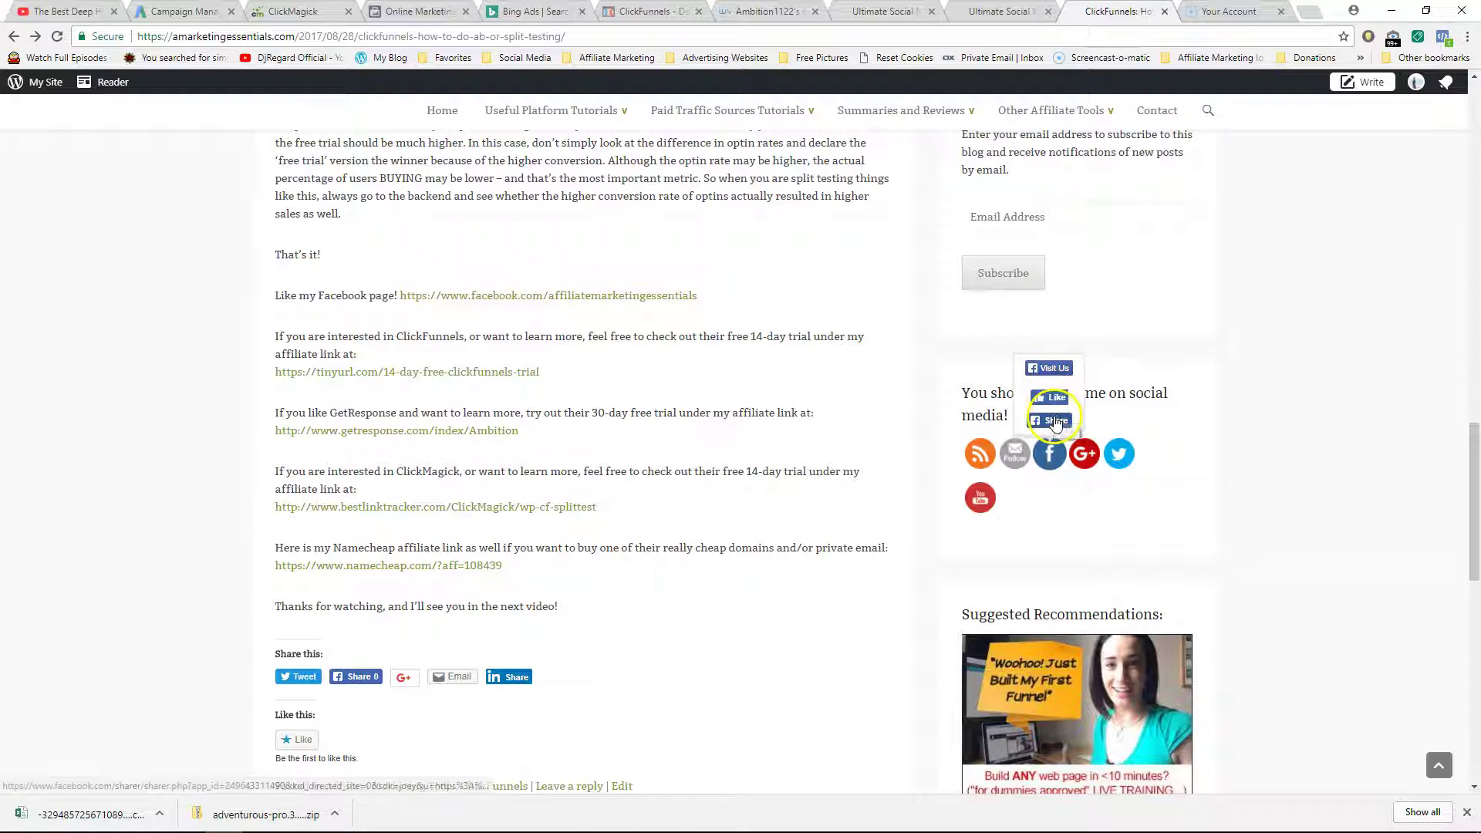
pyautogui.hotkey('ctrl', 'shift', 'Tab')
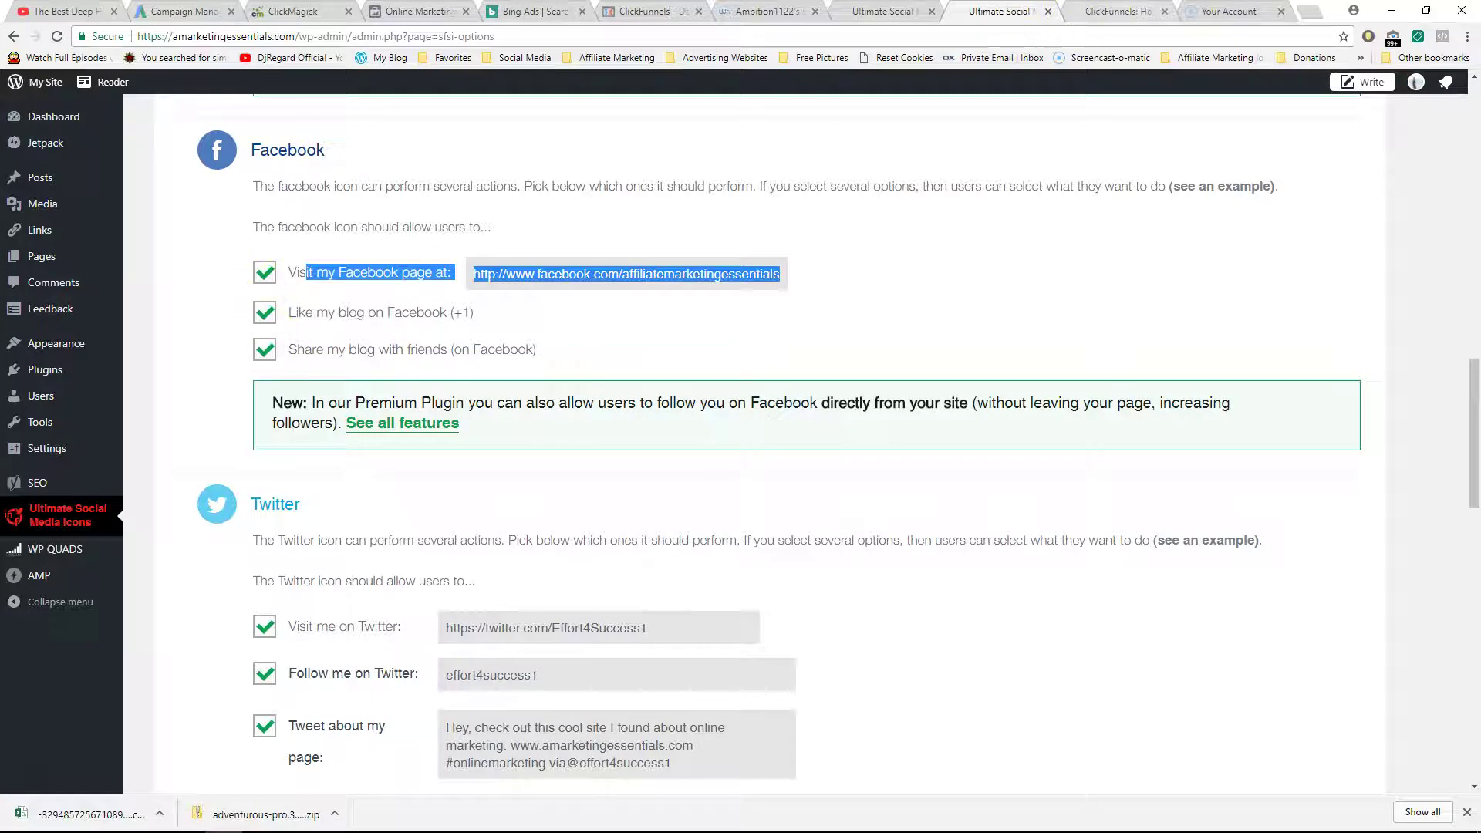
pyautogui.hotkey('ctrl', 'Tab')
pyautogui.moveTo(1049, 454)
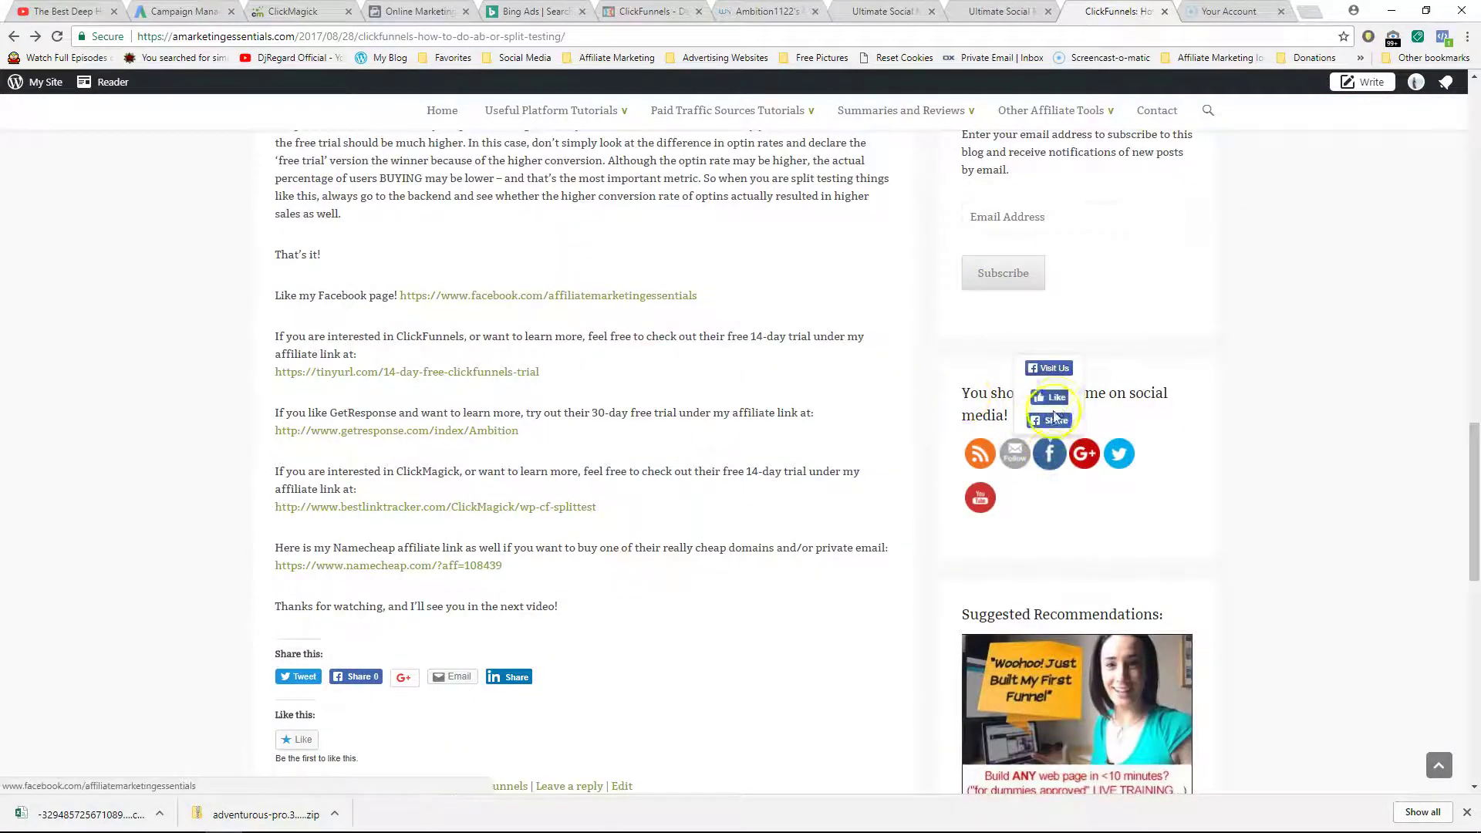
pyautogui.hotkey('ctrl', 'shift', 'Tab')
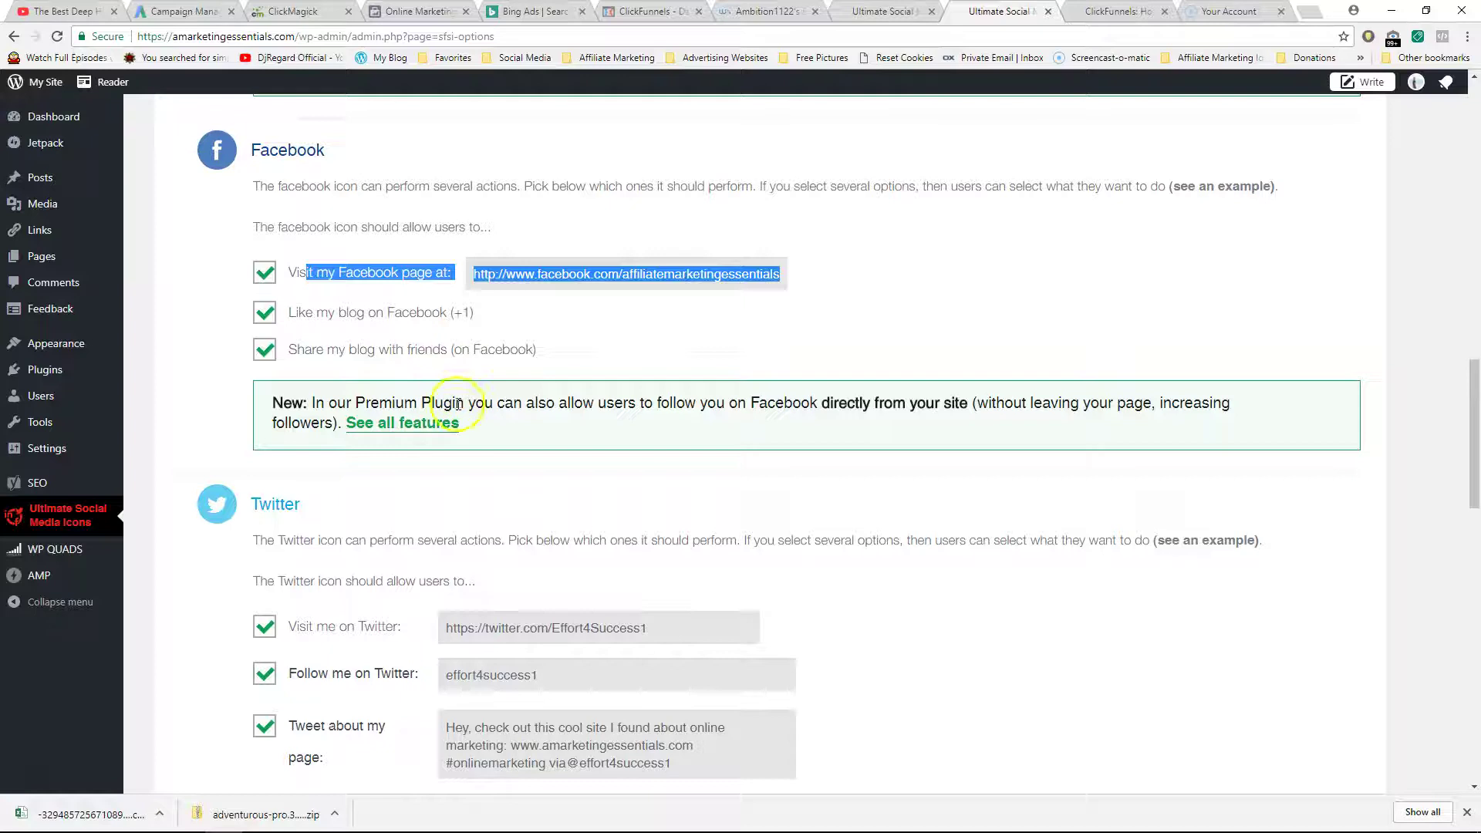
# Save question 2 with all Twitter, Google+ and YouTube actions left ticked.
pyautogui.scroll(-5, 417, 463)
pyautogui.scroll(-5, 324, 347)
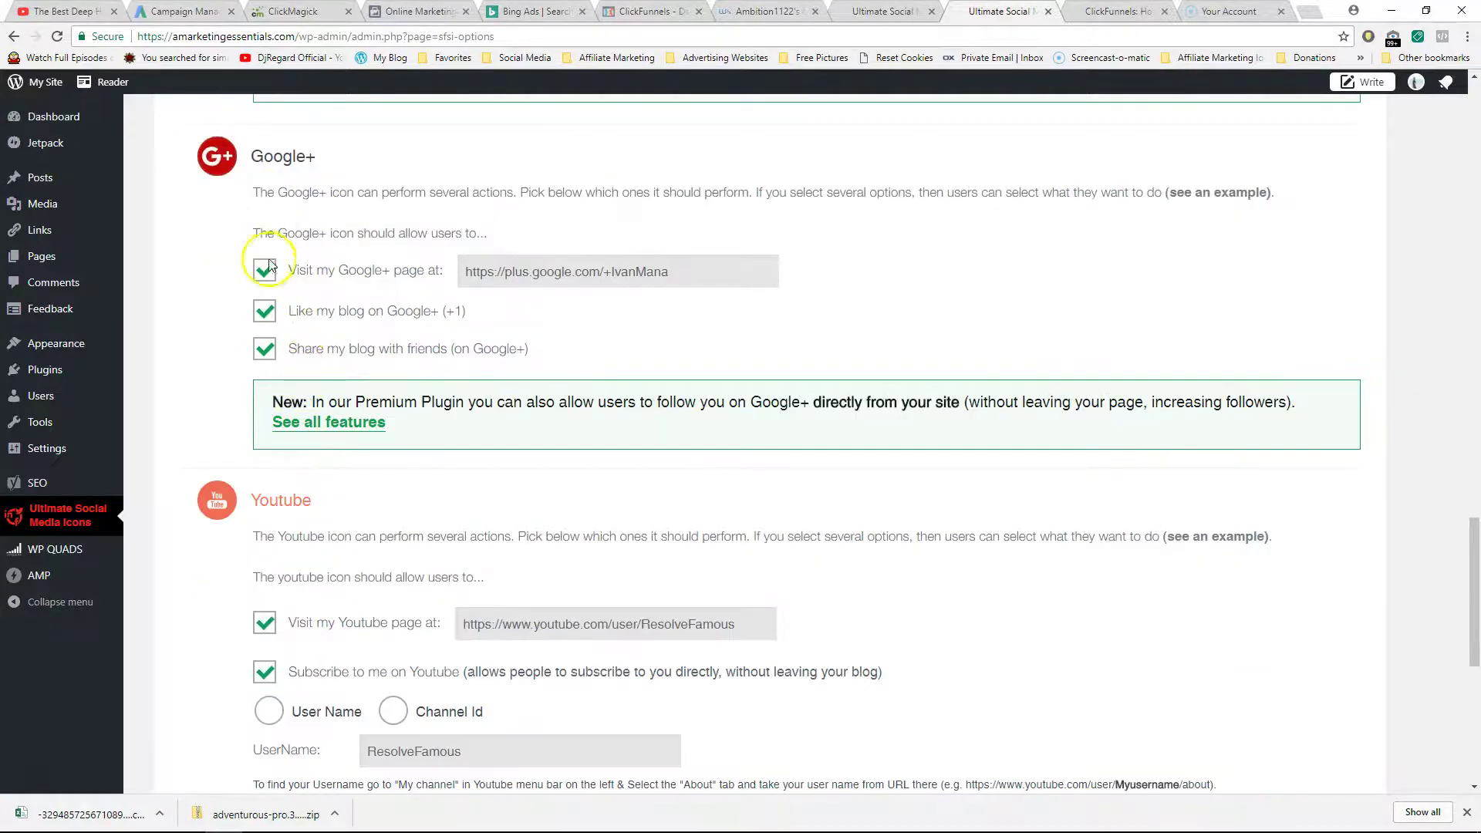
pyautogui.scroll(-5, 348, 440)
pyautogui.click(720, 474)
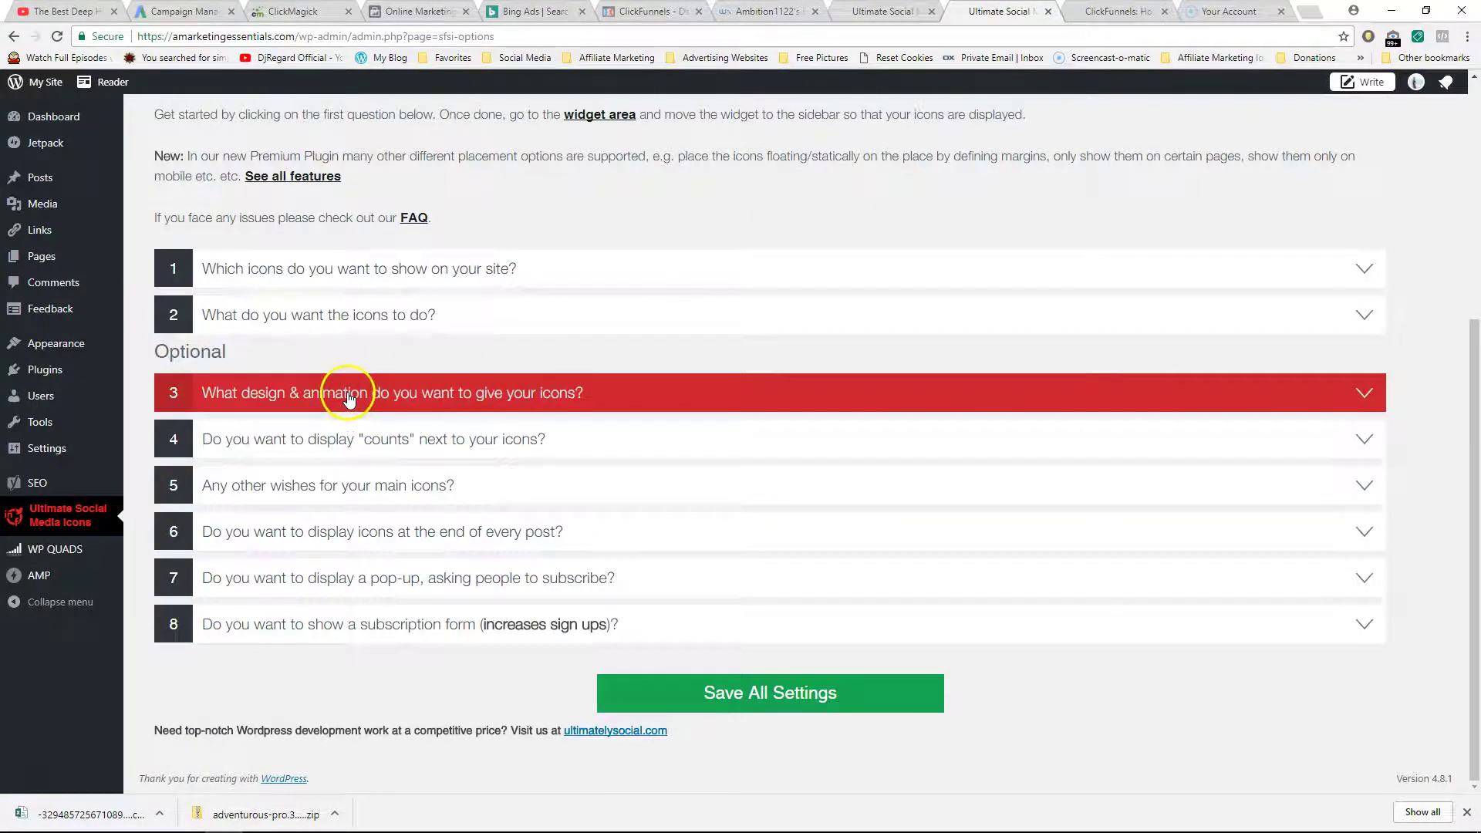
# Expand question 3 and review the Flat theme and Scale mouse-over effect.
pyautogui.click(348, 395)
pyautogui.scroll(-15, 397, 463)
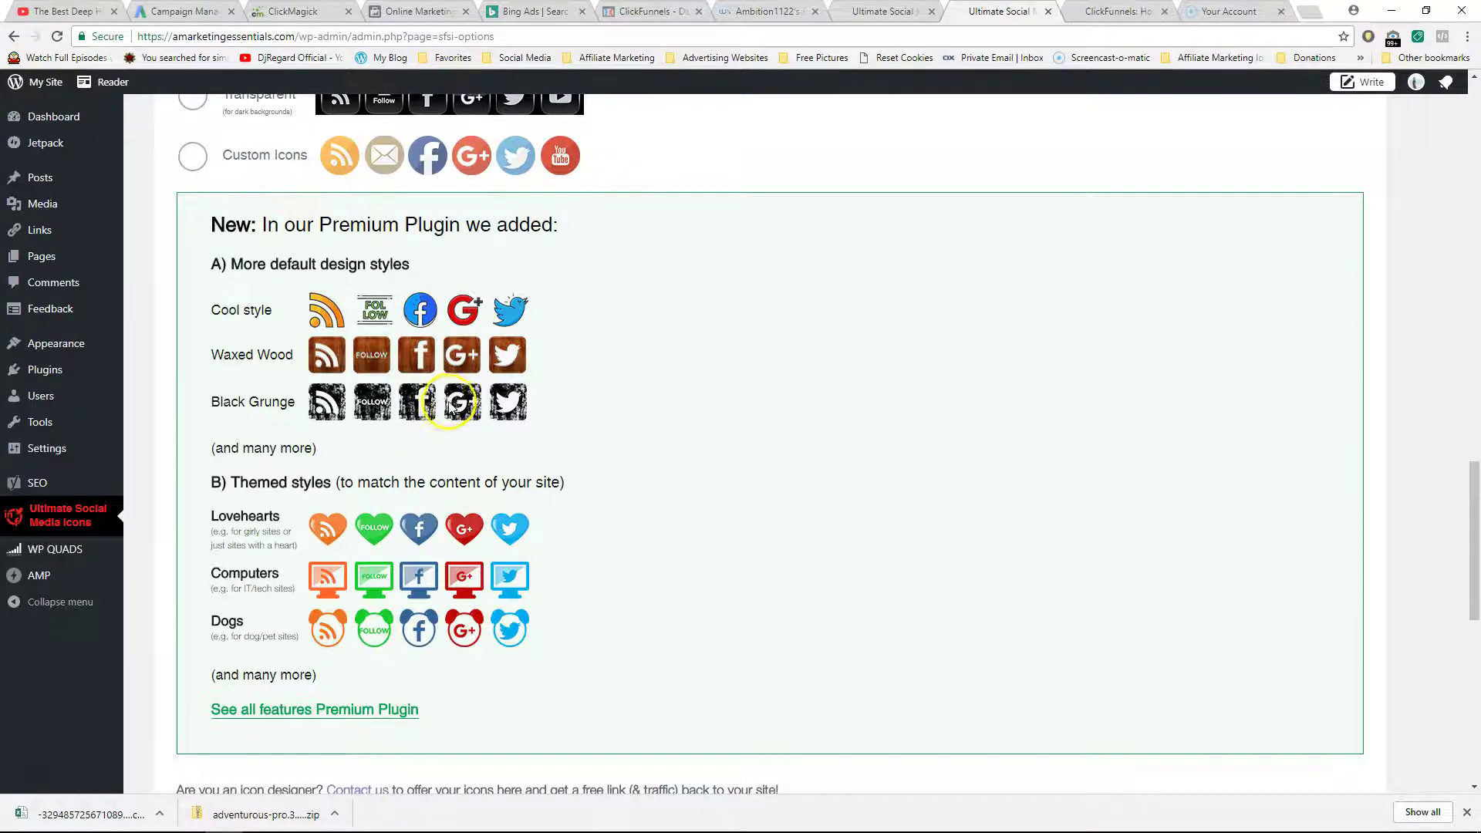
pyautogui.scroll(15, 453, 407)
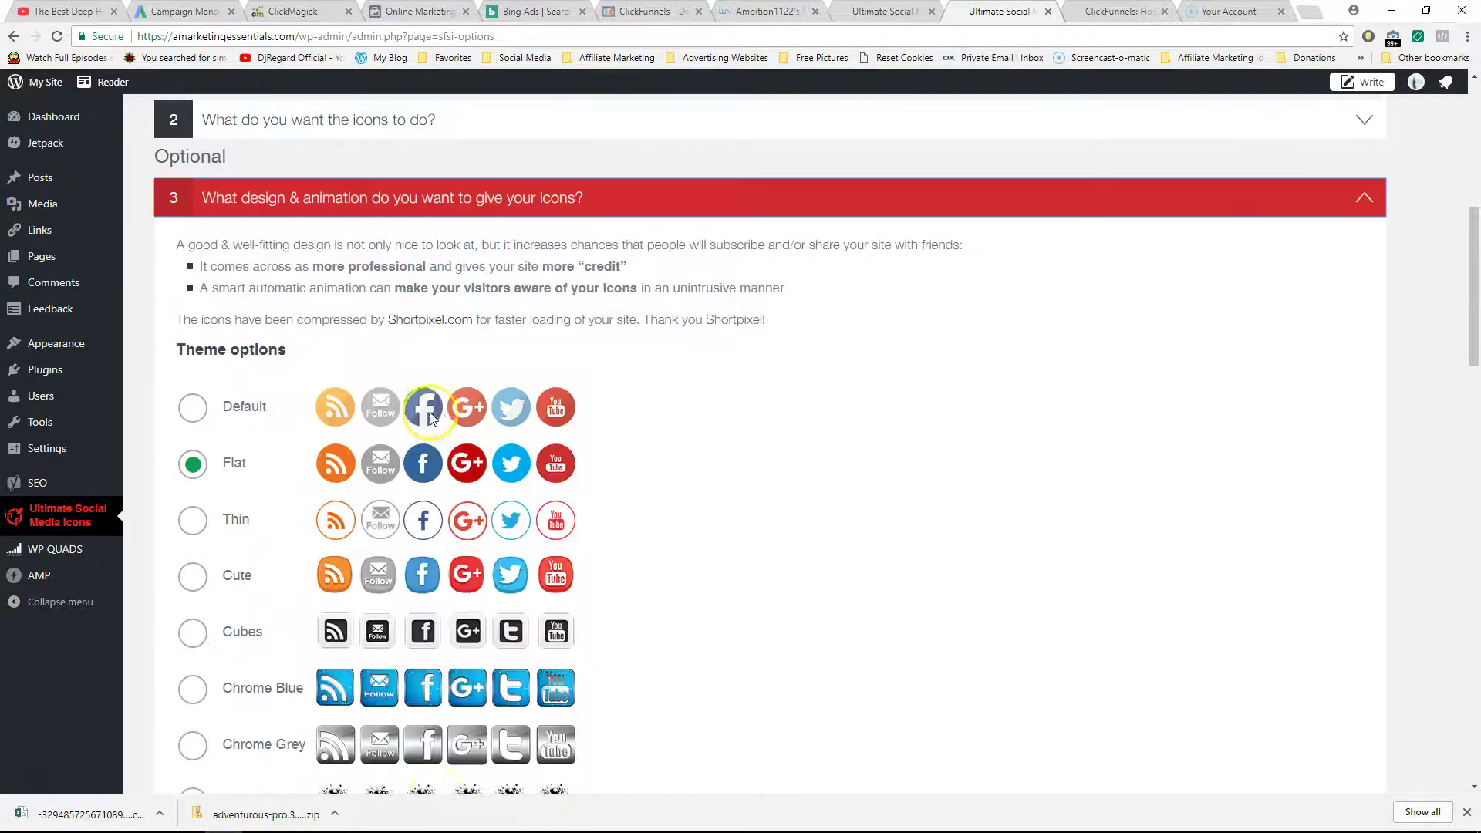
pyautogui.scroll(-15, 429, 419)
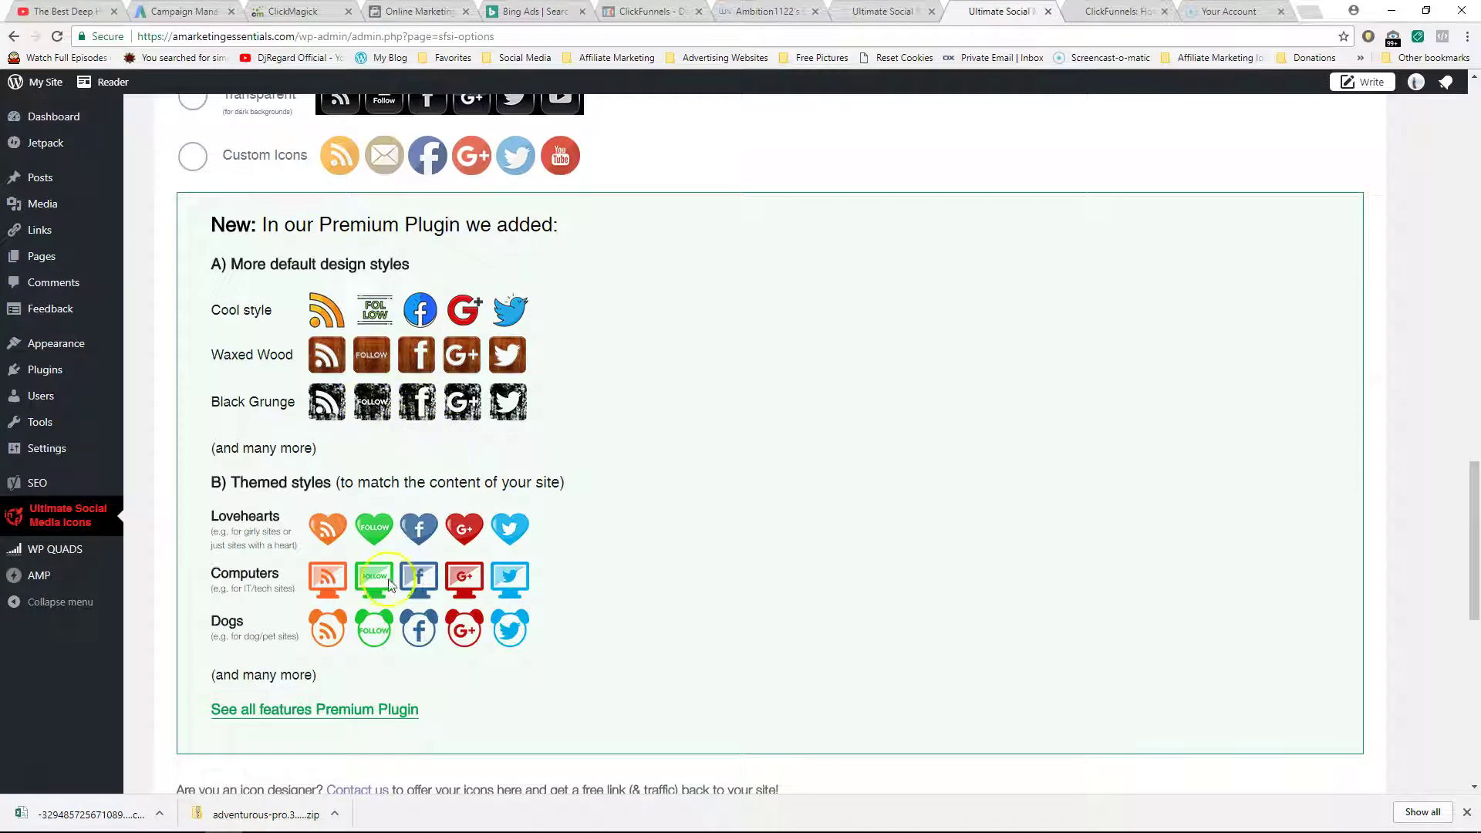
pyautogui.scroll(-5, 402, 584)
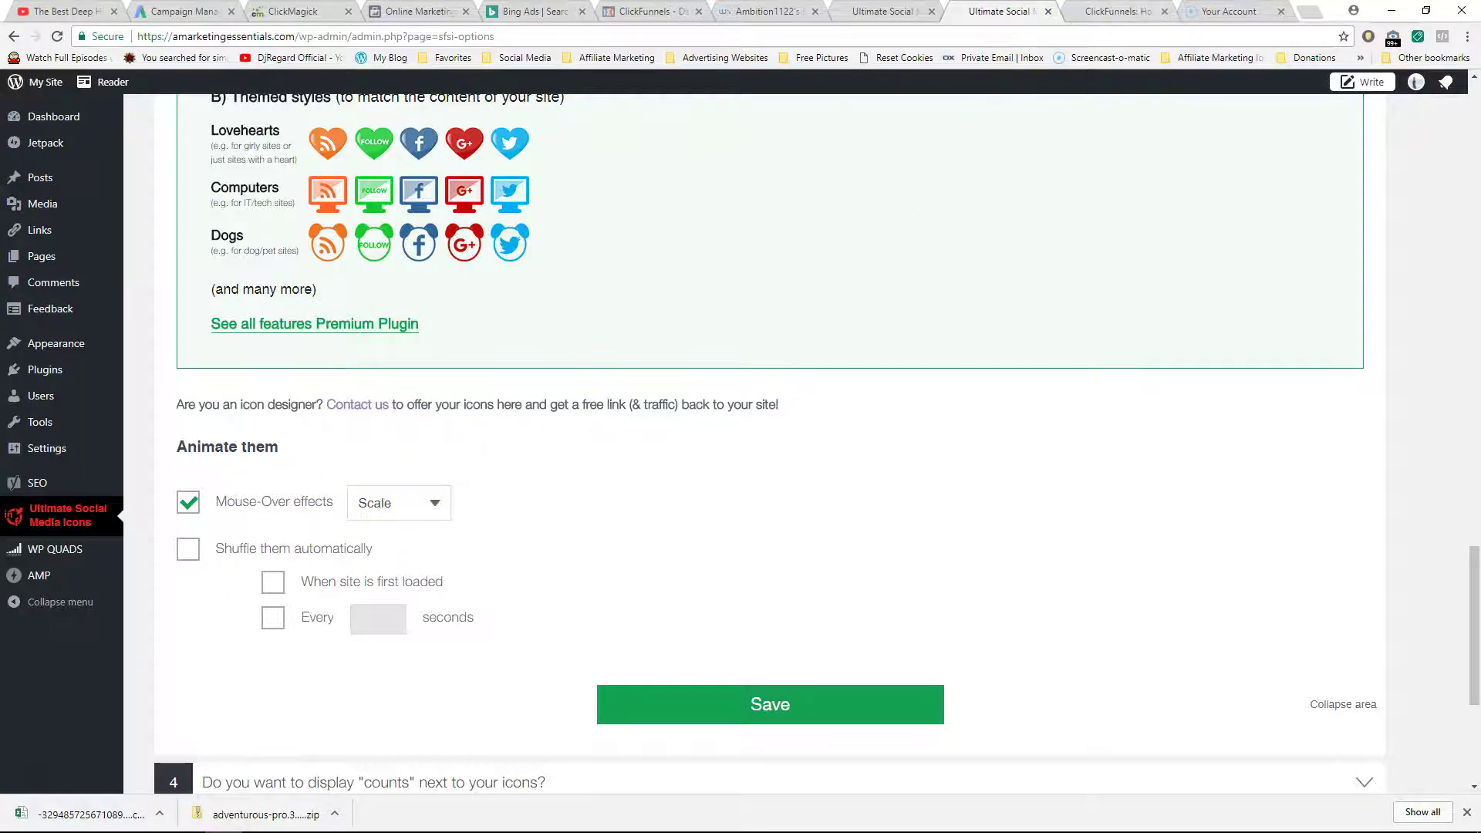
# Set the mouse-over effect to Fade In and save the design settings.
pyautogui.click(1119, 11)
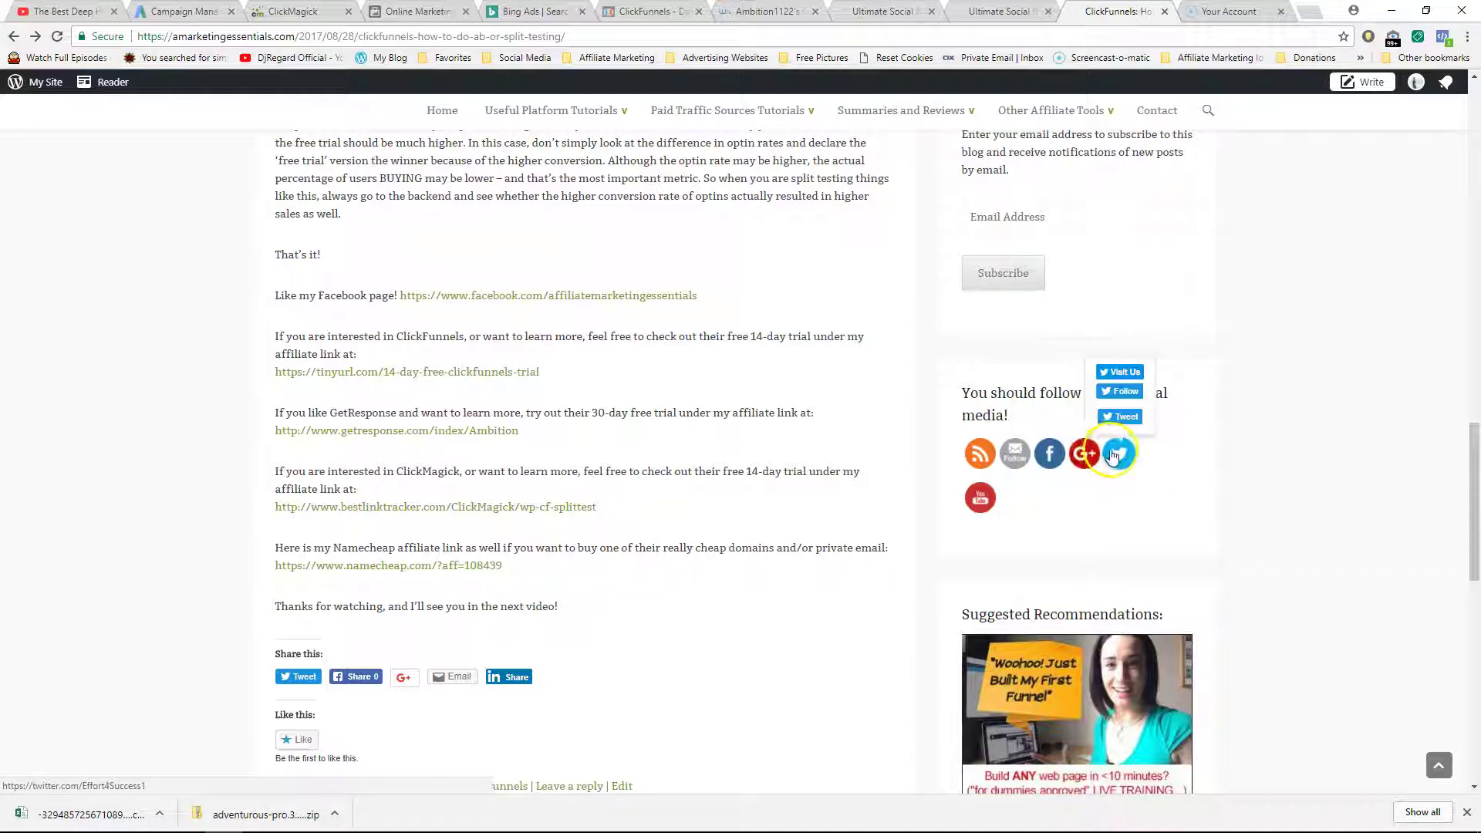
pyautogui.click(1002, 10)
pyautogui.click(405, 501)
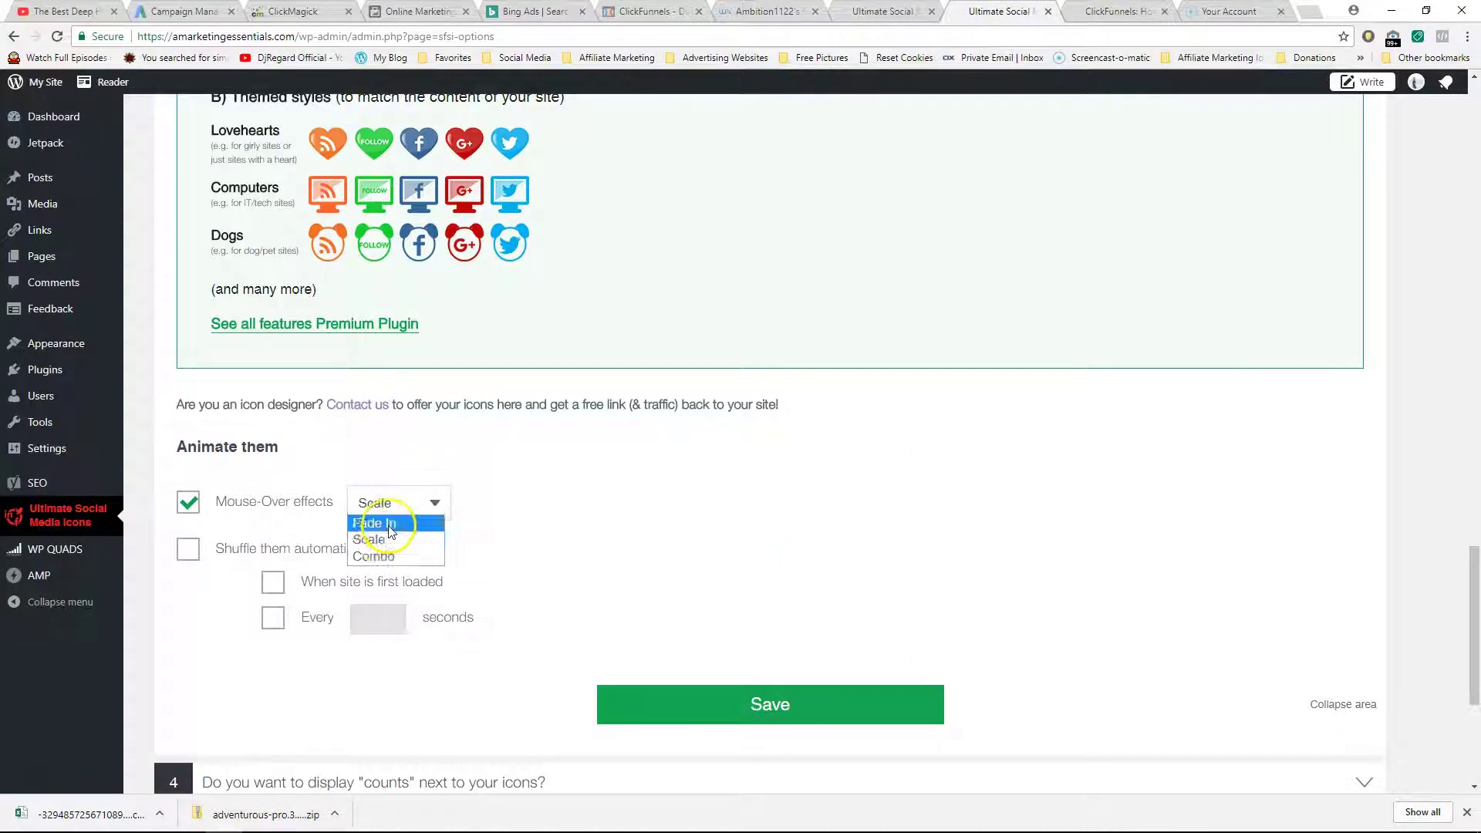
pyautogui.click(397, 523)
pyautogui.click(772, 706)
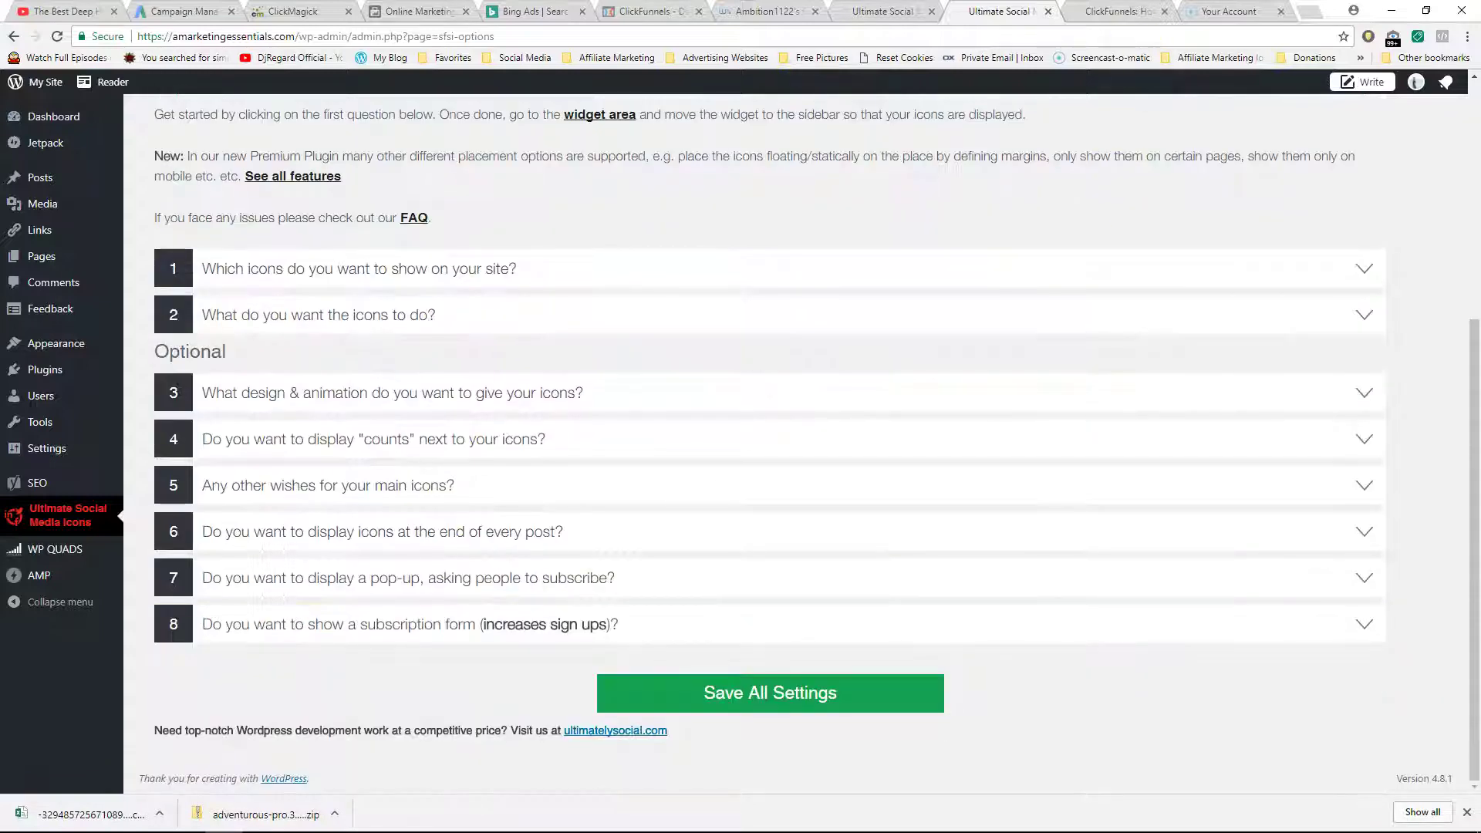
# Reload the blog post and check the Fade In effect on the sidebar icons.
pyautogui.click(1122, 10)
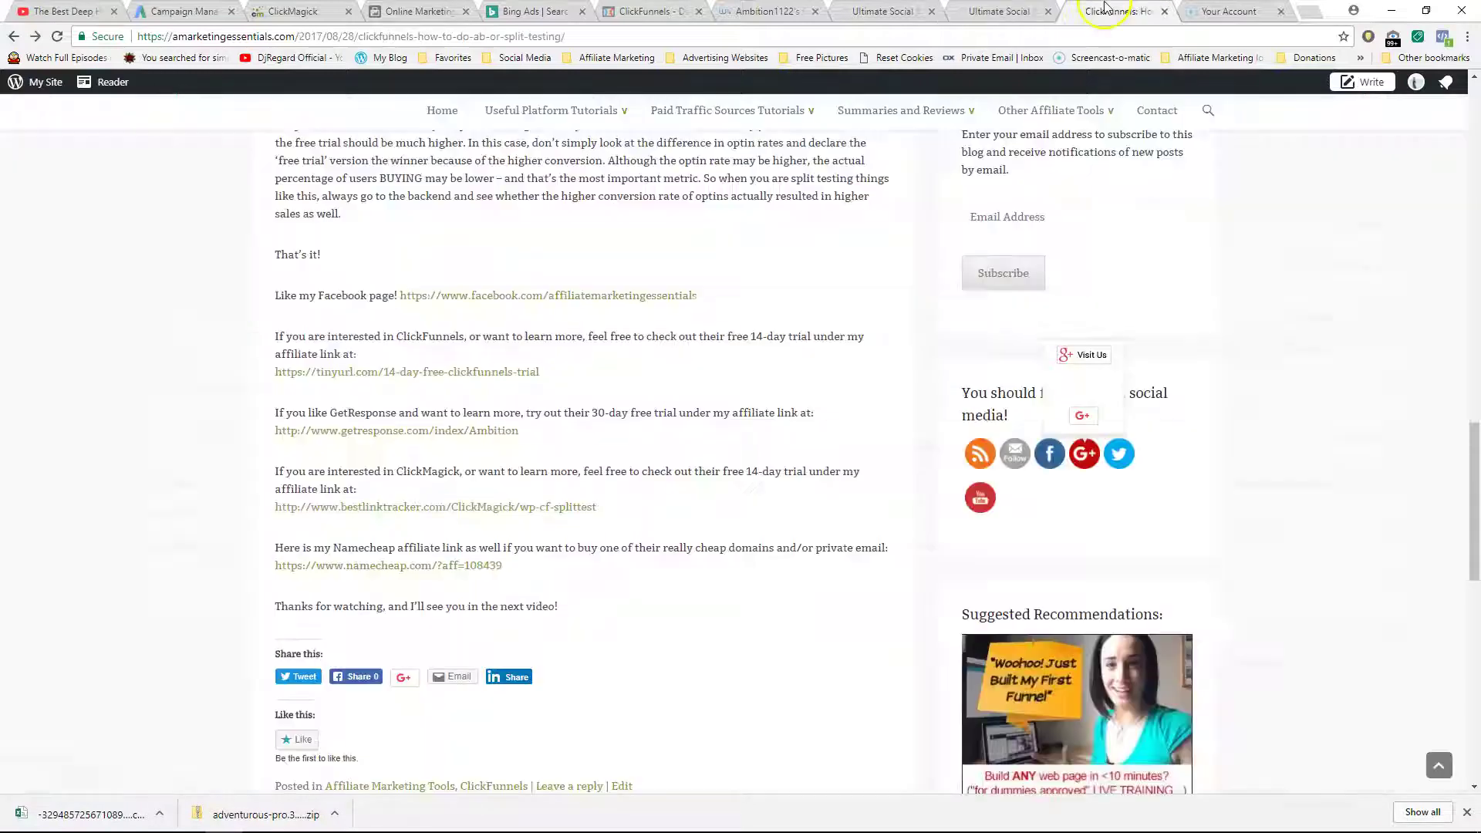
pyautogui.click(57, 36)
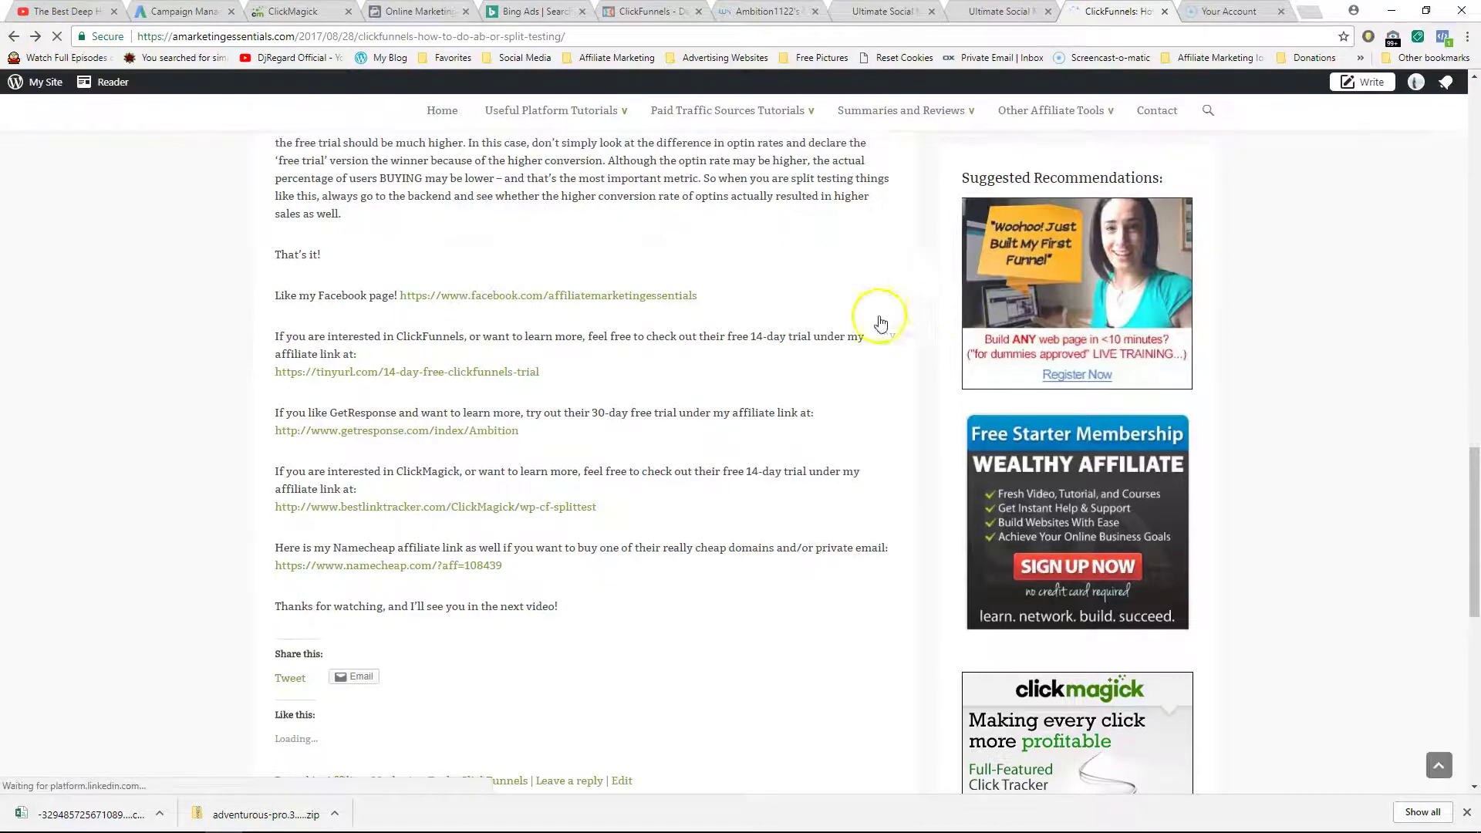
pyautogui.scroll(-5, 848, 317)
pyautogui.scroll(5, 955, 342)
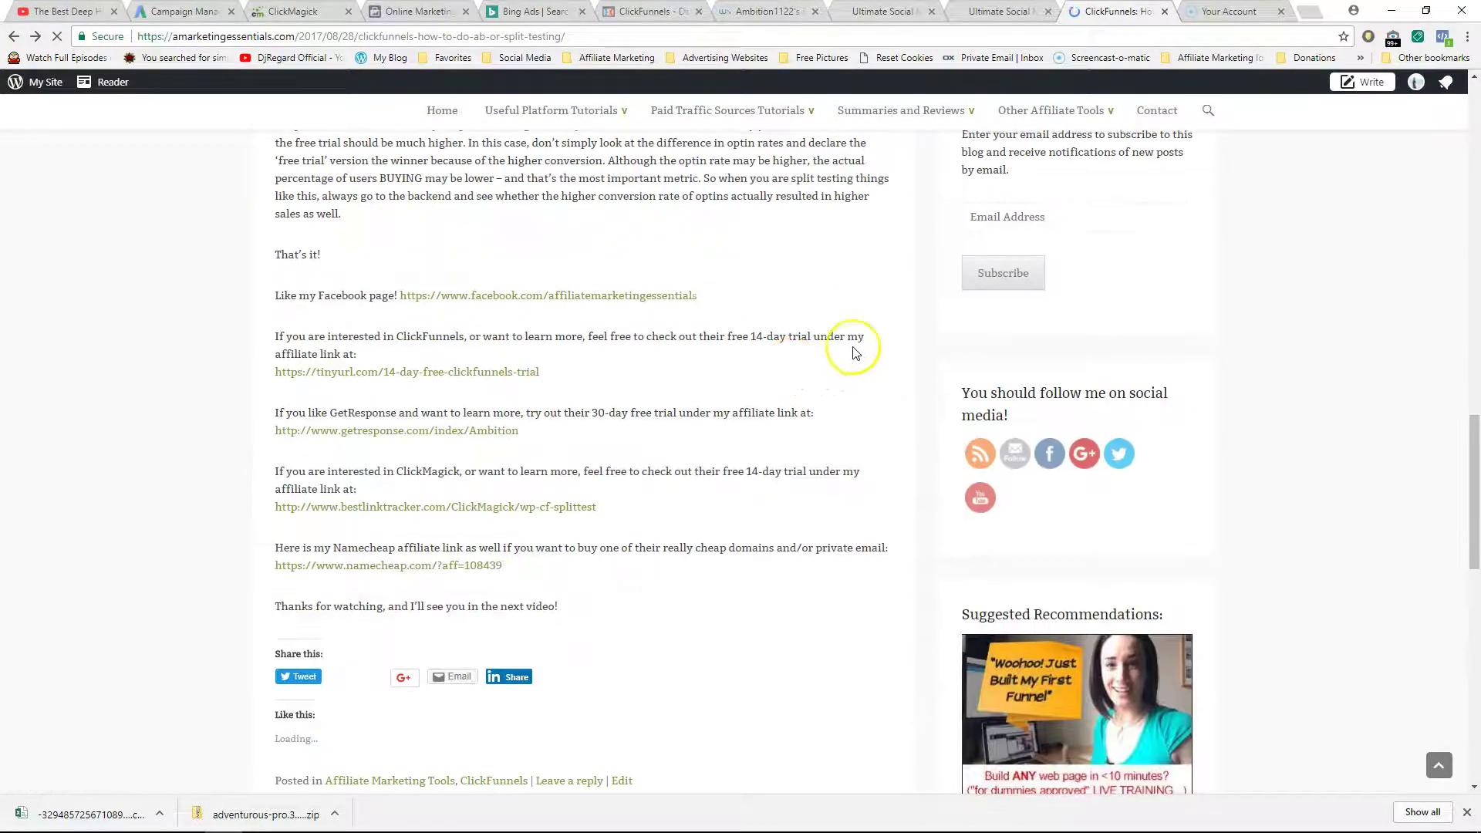
pyautogui.moveTo(1049, 456)
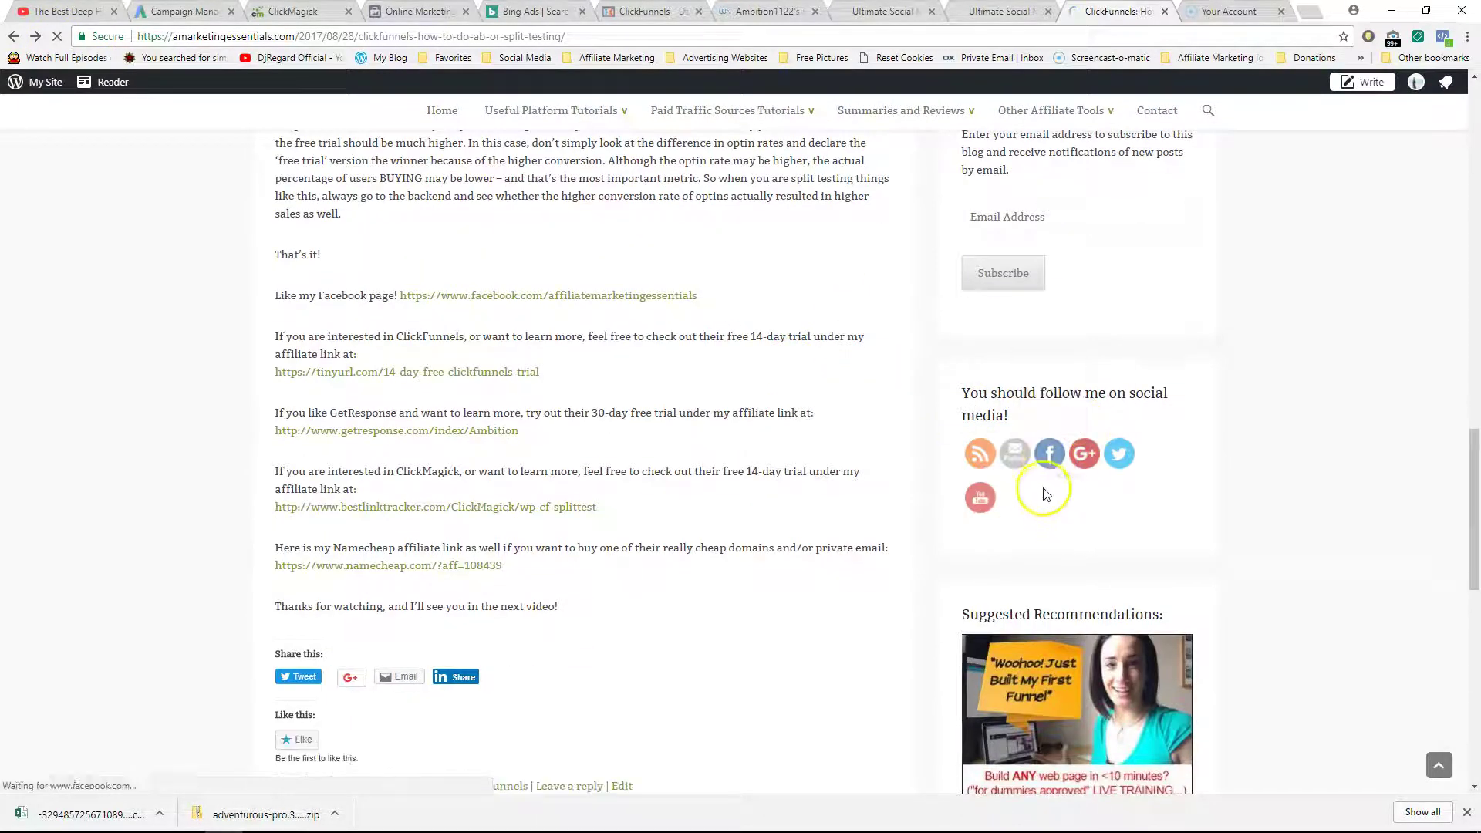
pyautogui.moveTo(1130, 472)
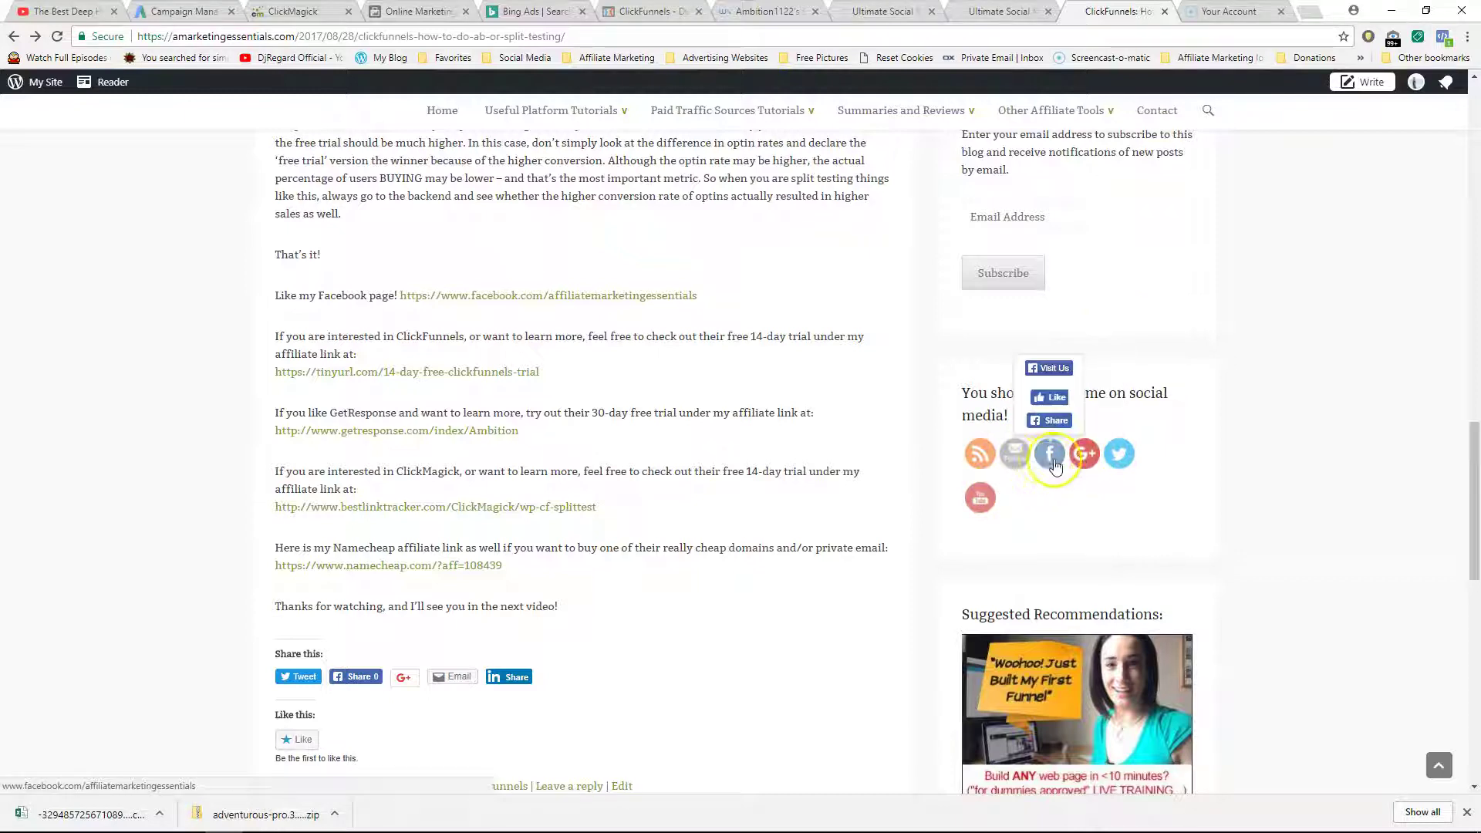
pyautogui.hotkey('ctrl', 'shift', 'Tab')
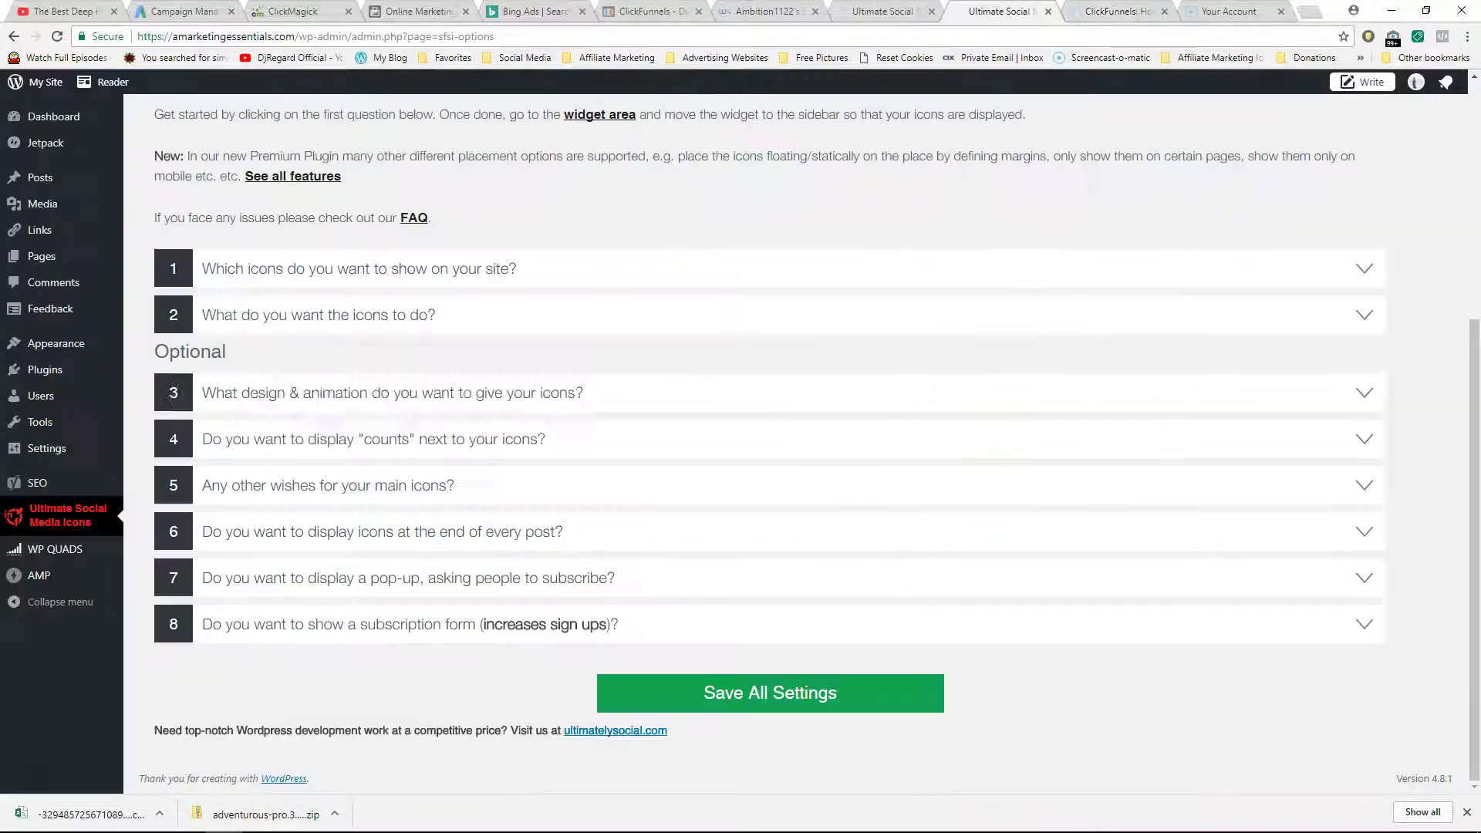
# Reopen question 3 and save the design and animation settings again.
pyautogui.click(397, 391)
pyautogui.scroll(-5, 499, 393)
pyautogui.scroll(5, 499, 394)
pyautogui.scroll(-15, 579, 447)
pyautogui.scroll(-5, 660, 487)
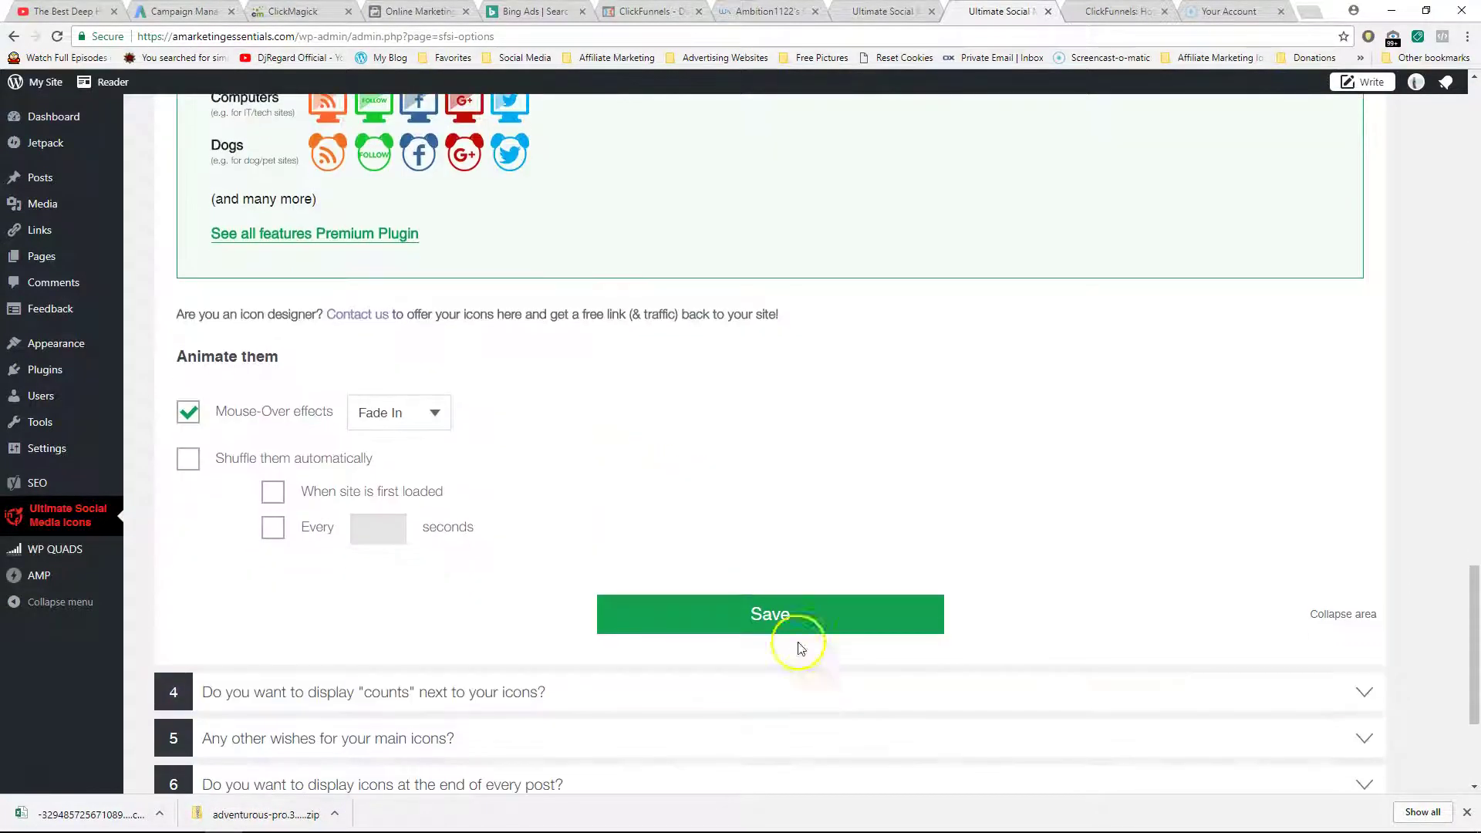
pyautogui.click(768, 617)
# Open question 4 and leave the counts beside icons set to No.
pyautogui.click(340, 446)
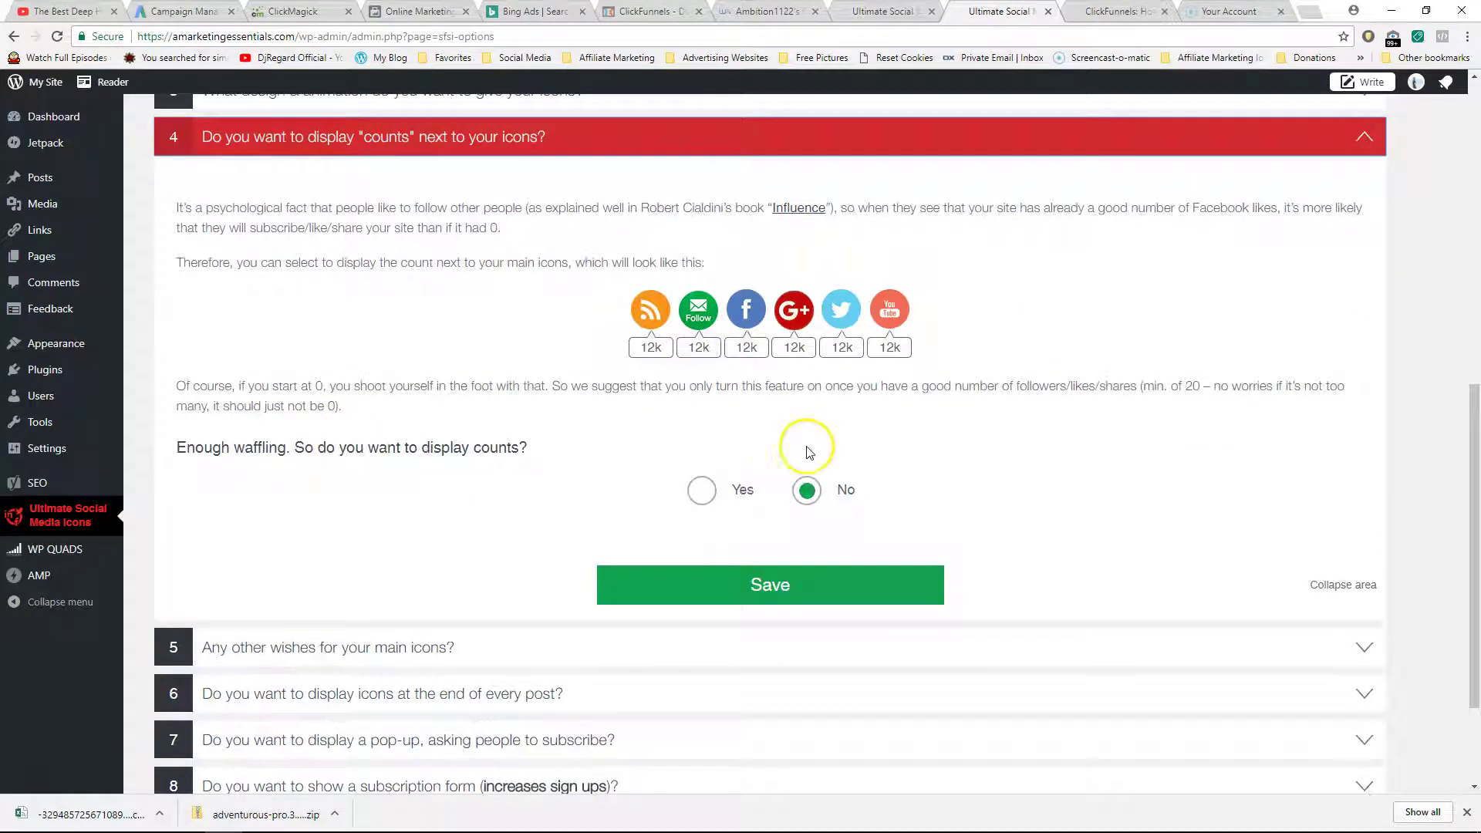
pyautogui.moveTo(900, 350); pyautogui.dragTo(529, 356)
pyautogui.click(529, 357)
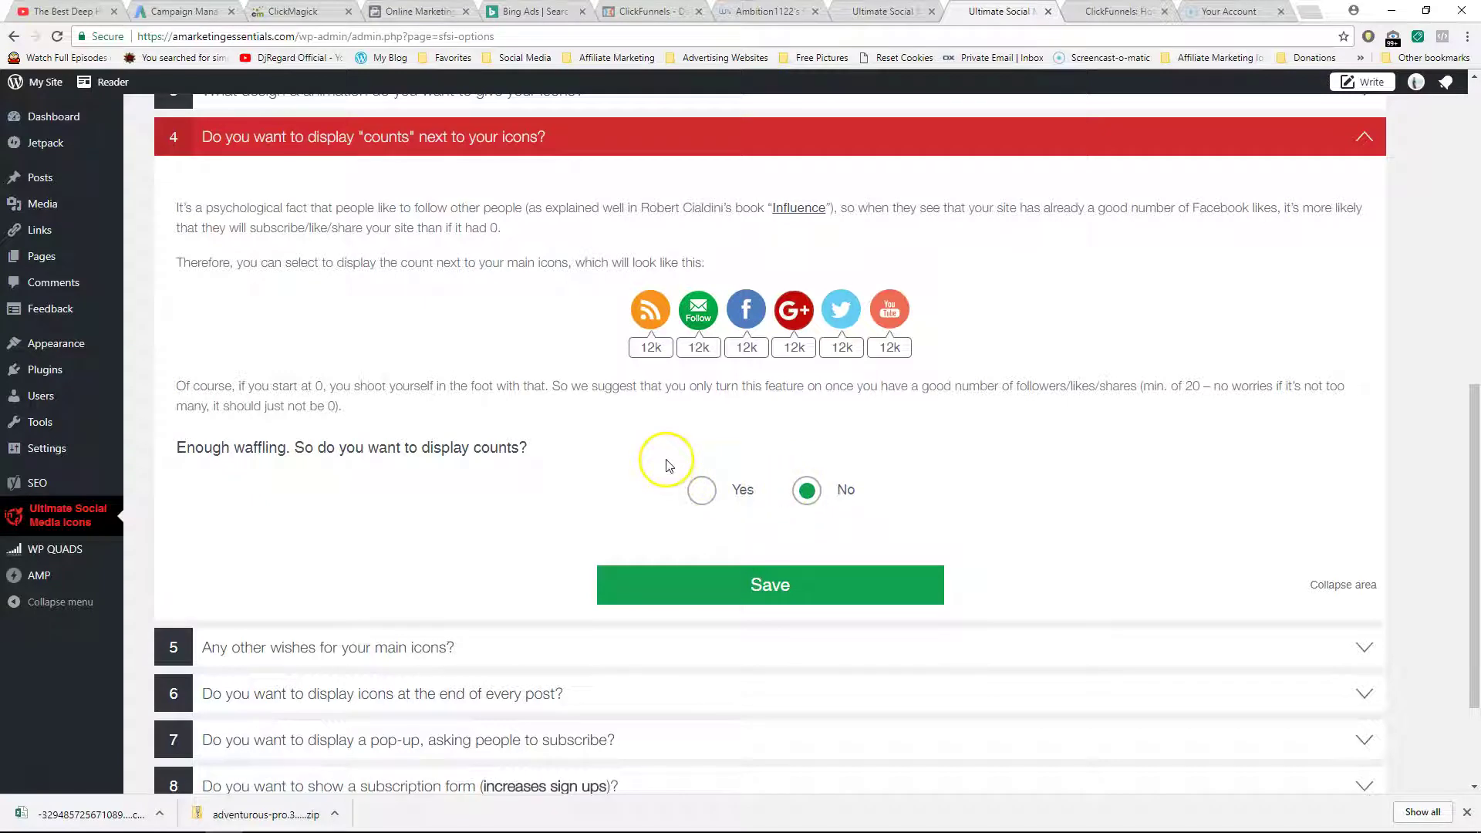
# Open question 5's main-icon options and preview the sidebar icons on the blog post.
pyautogui.click(460, 136)
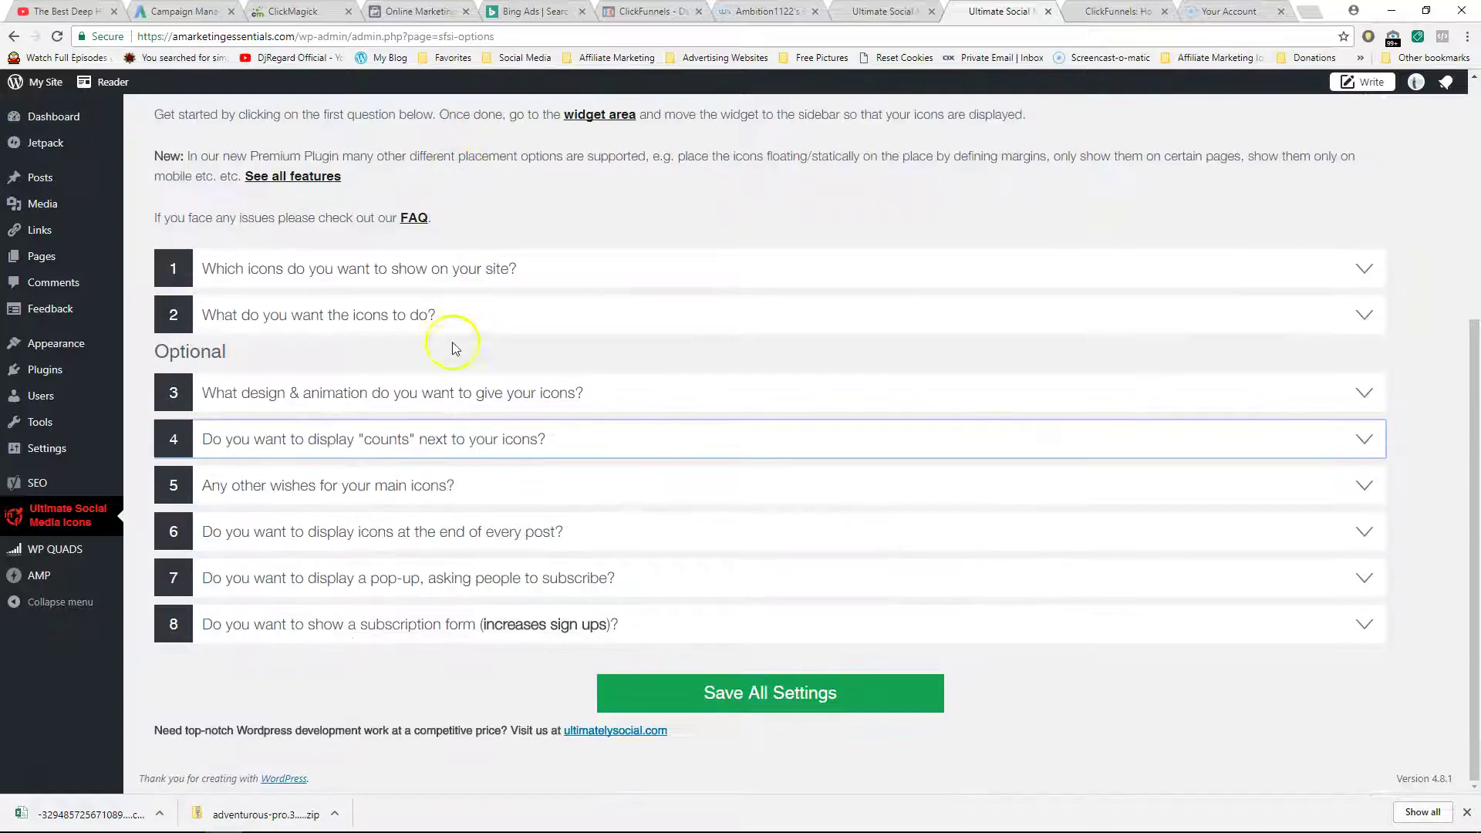
pyautogui.click(375, 491)
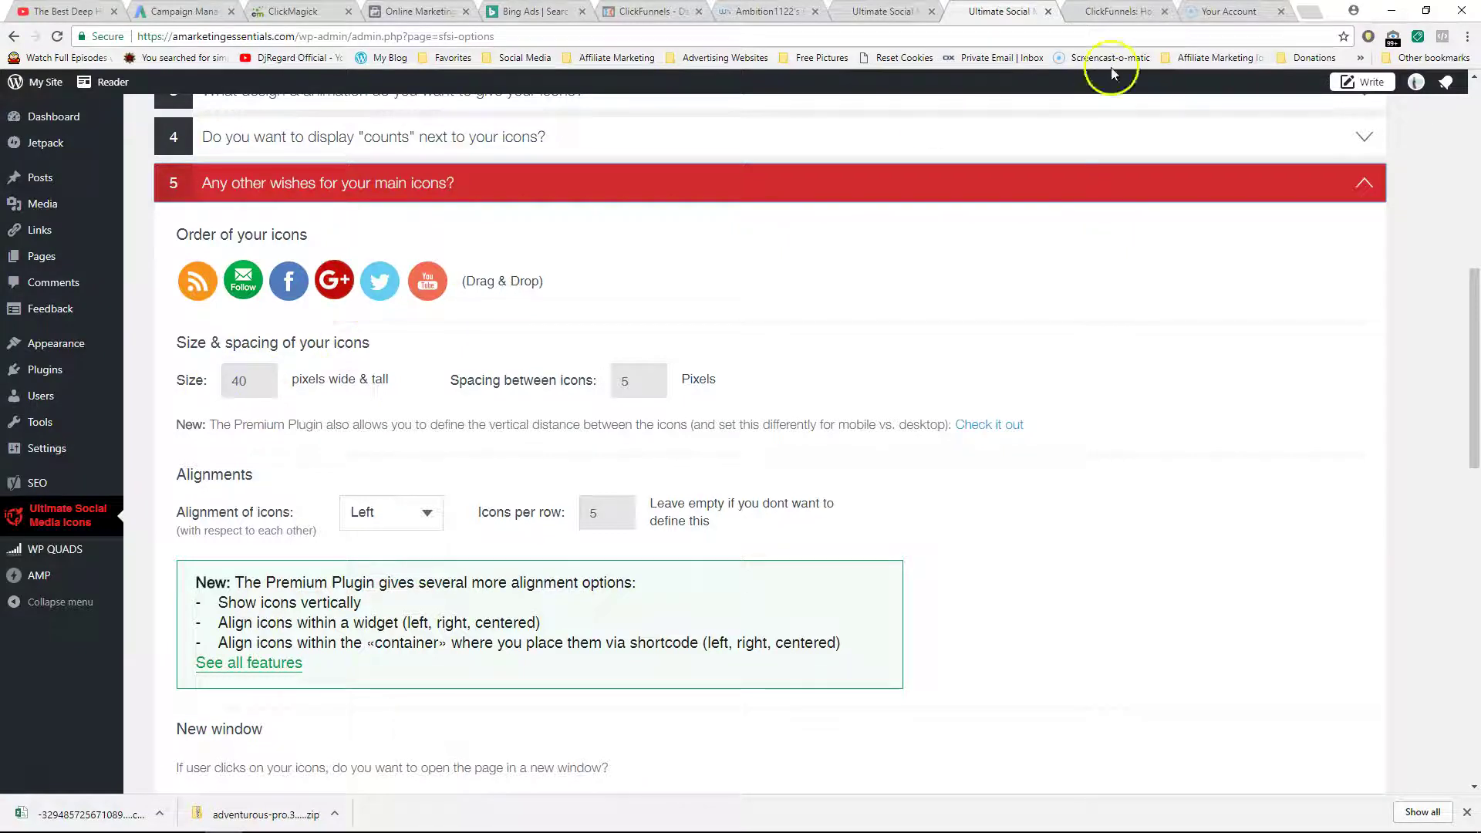
pyautogui.click(1125, 12)
pyautogui.moveTo(1054, 453)
pyautogui.click(1003, 11)
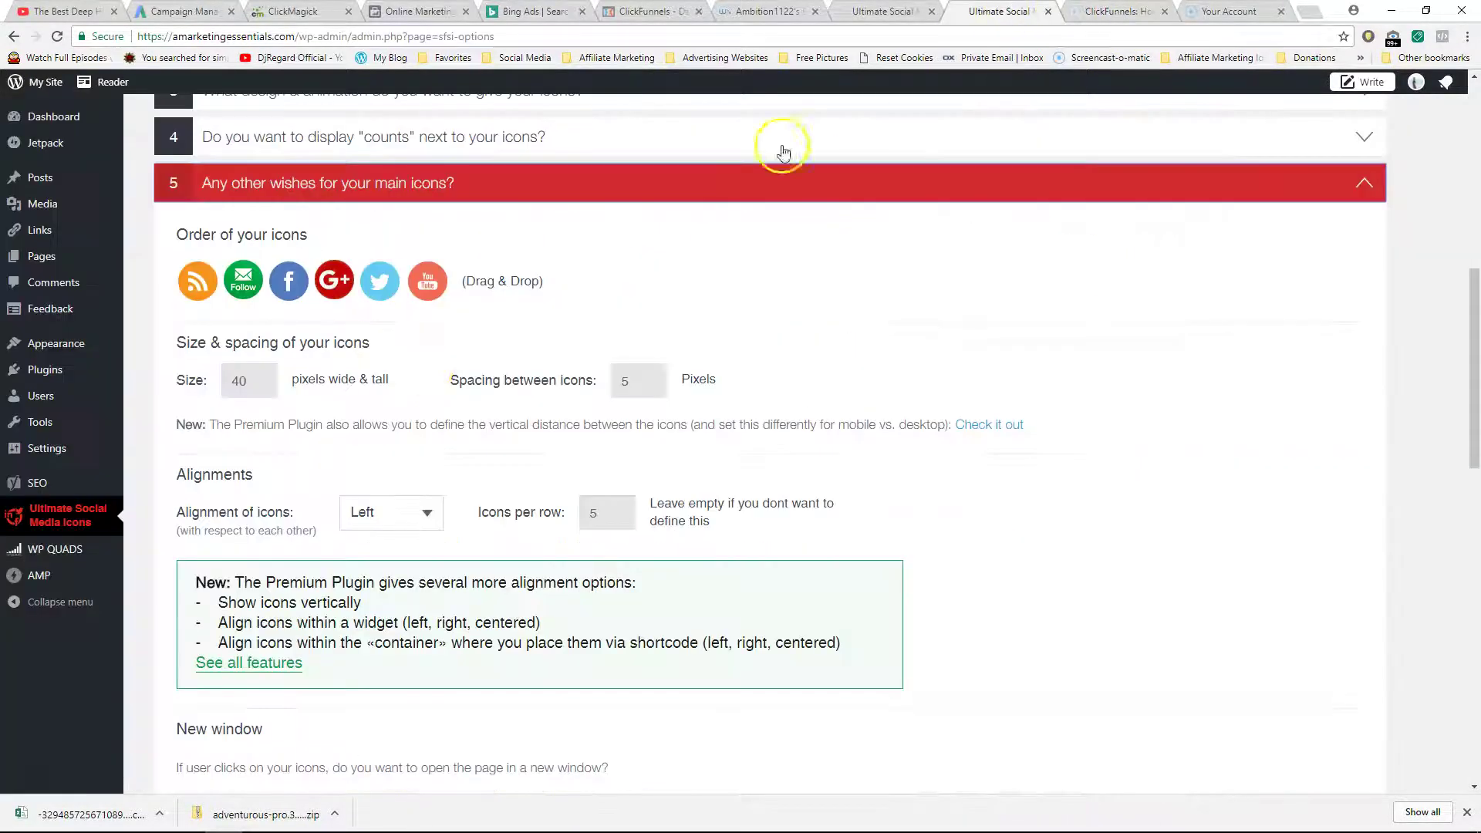
# Set 6 icons per row, left-aligned at size 40, comparing with the blog post icons.
pyautogui.moveTo(279, 380); pyautogui.dragTo(241, 381)
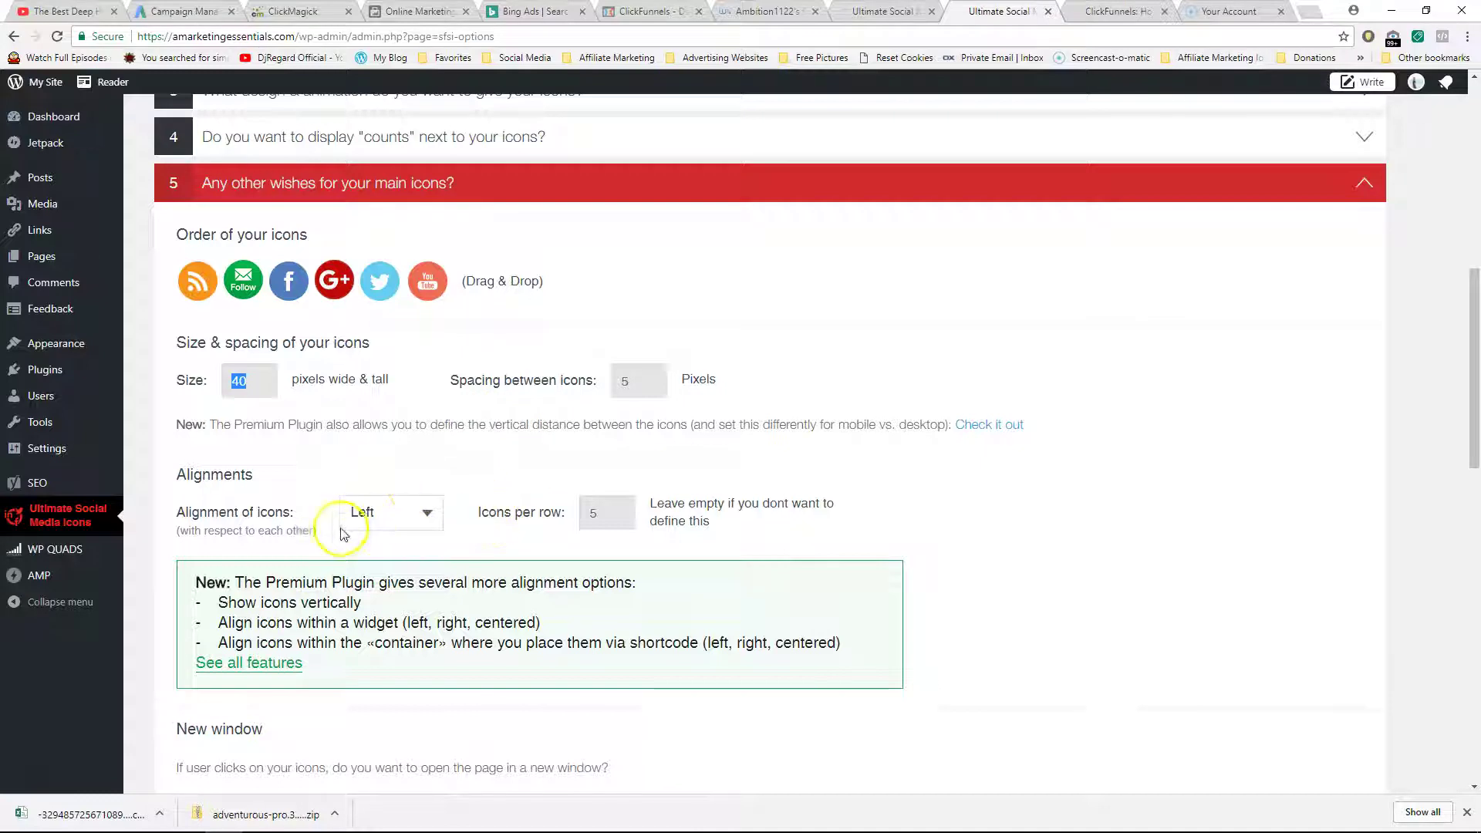
pyautogui.click(391, 513)
pyautogui.press('Escape')
pyautogui.hotkey('ctrl', 'Tab')
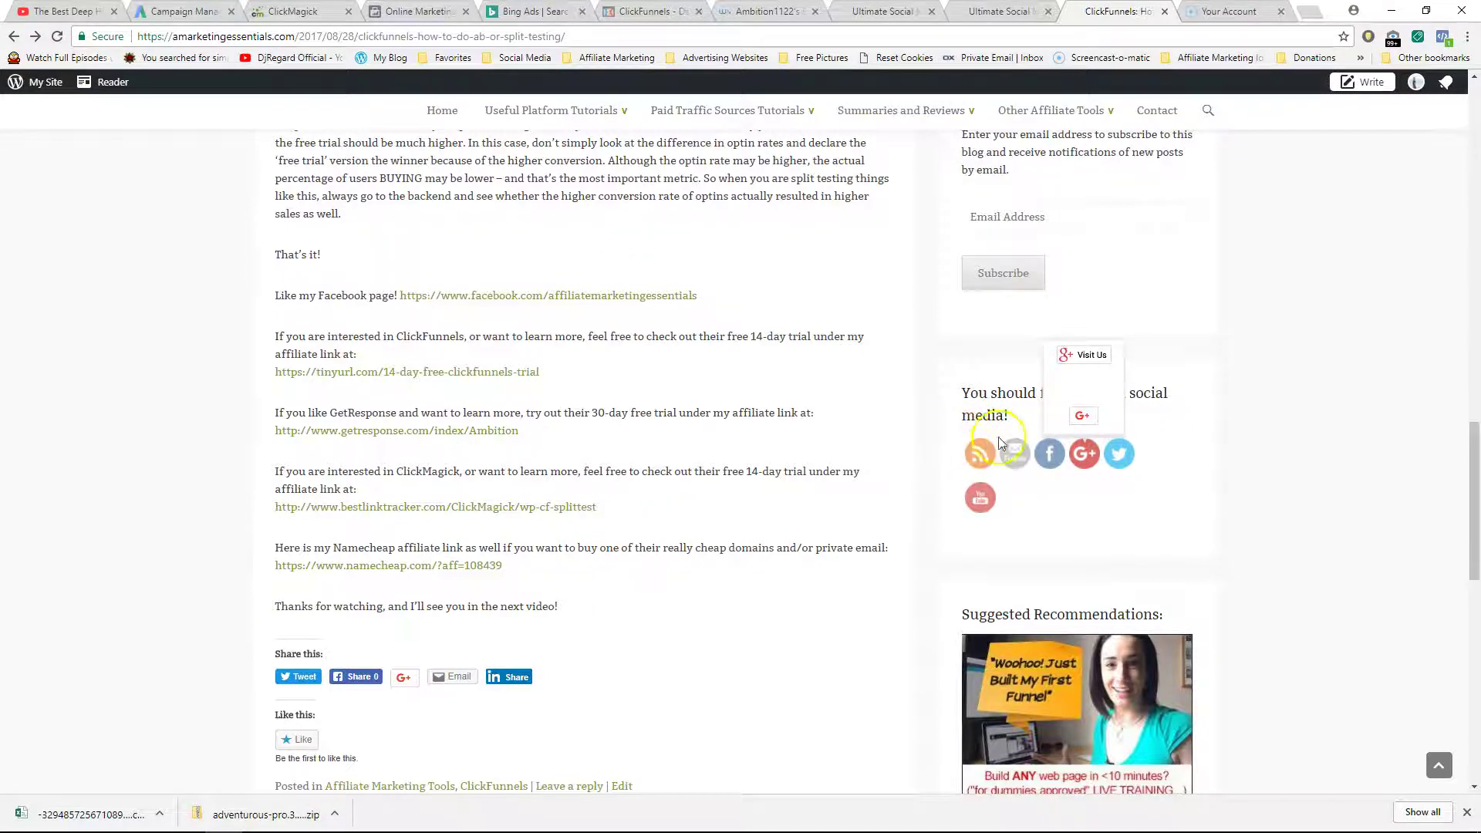
pyautogui.hotkey('ctrl', 'shift', 'Tab')
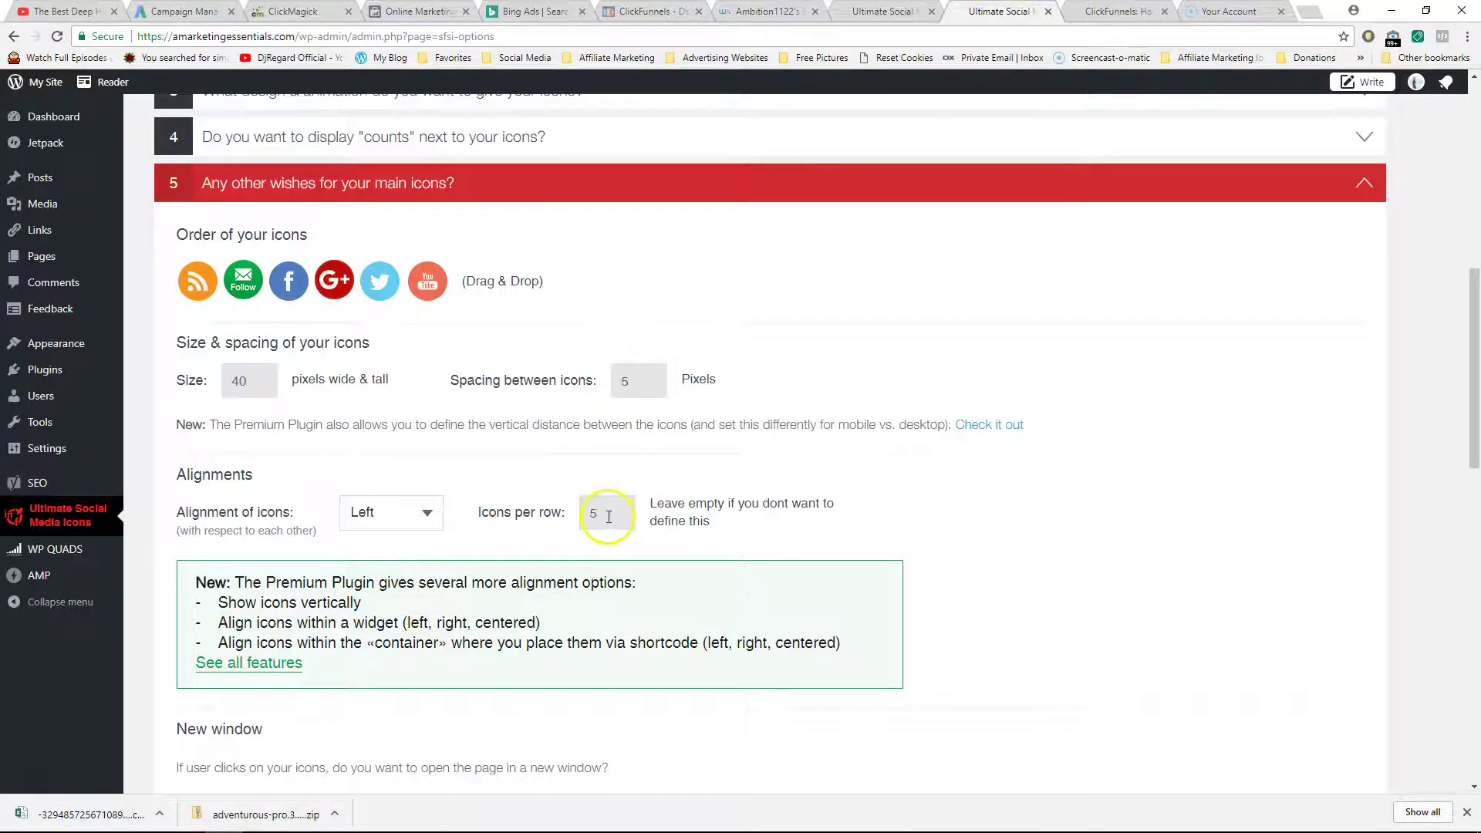
pyautogui.hotkey('ctrl', 'Tab')
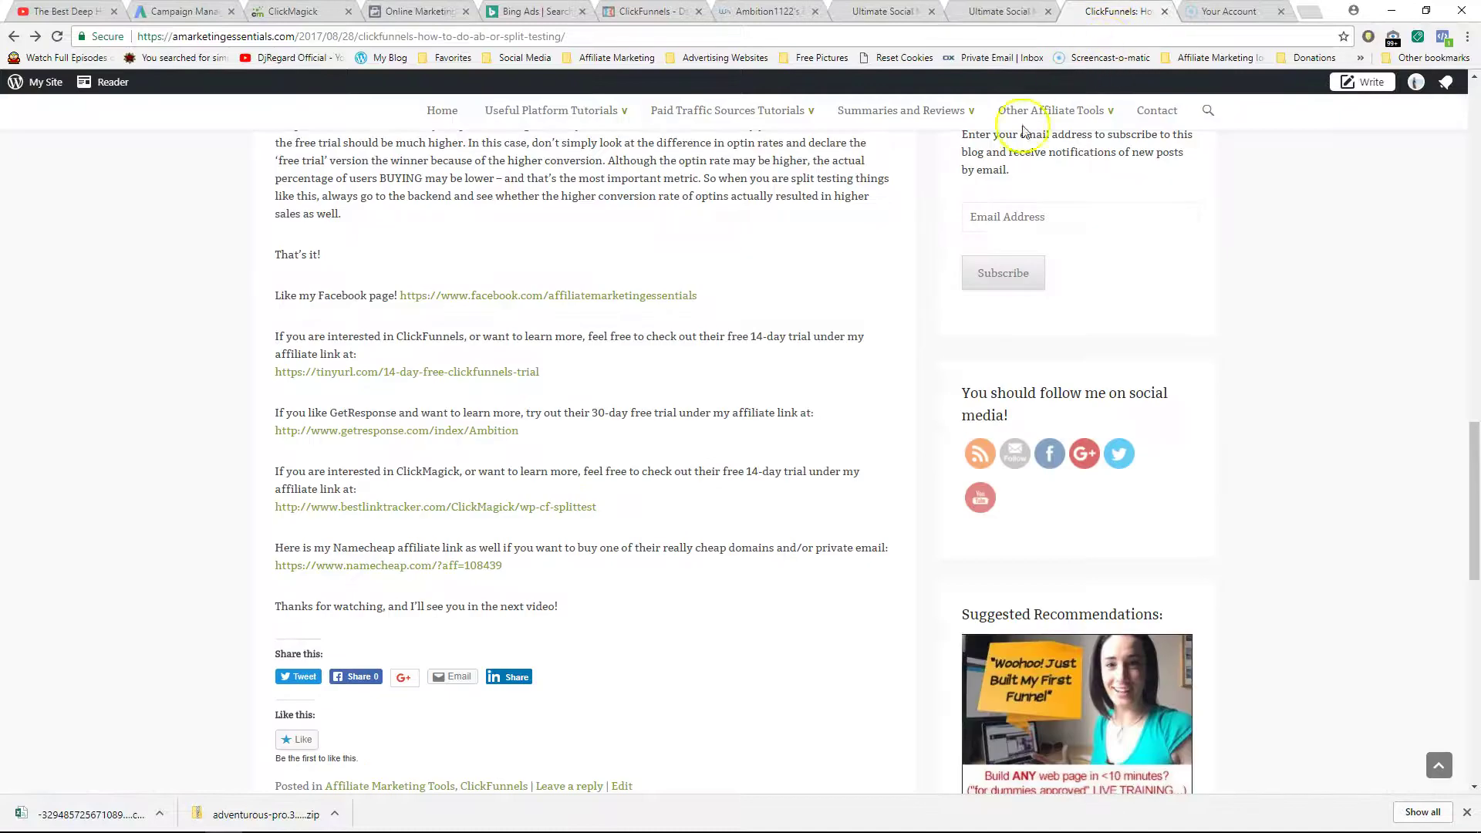
pyautogui.hotkey('ctrl', 'shift', 'Tab')
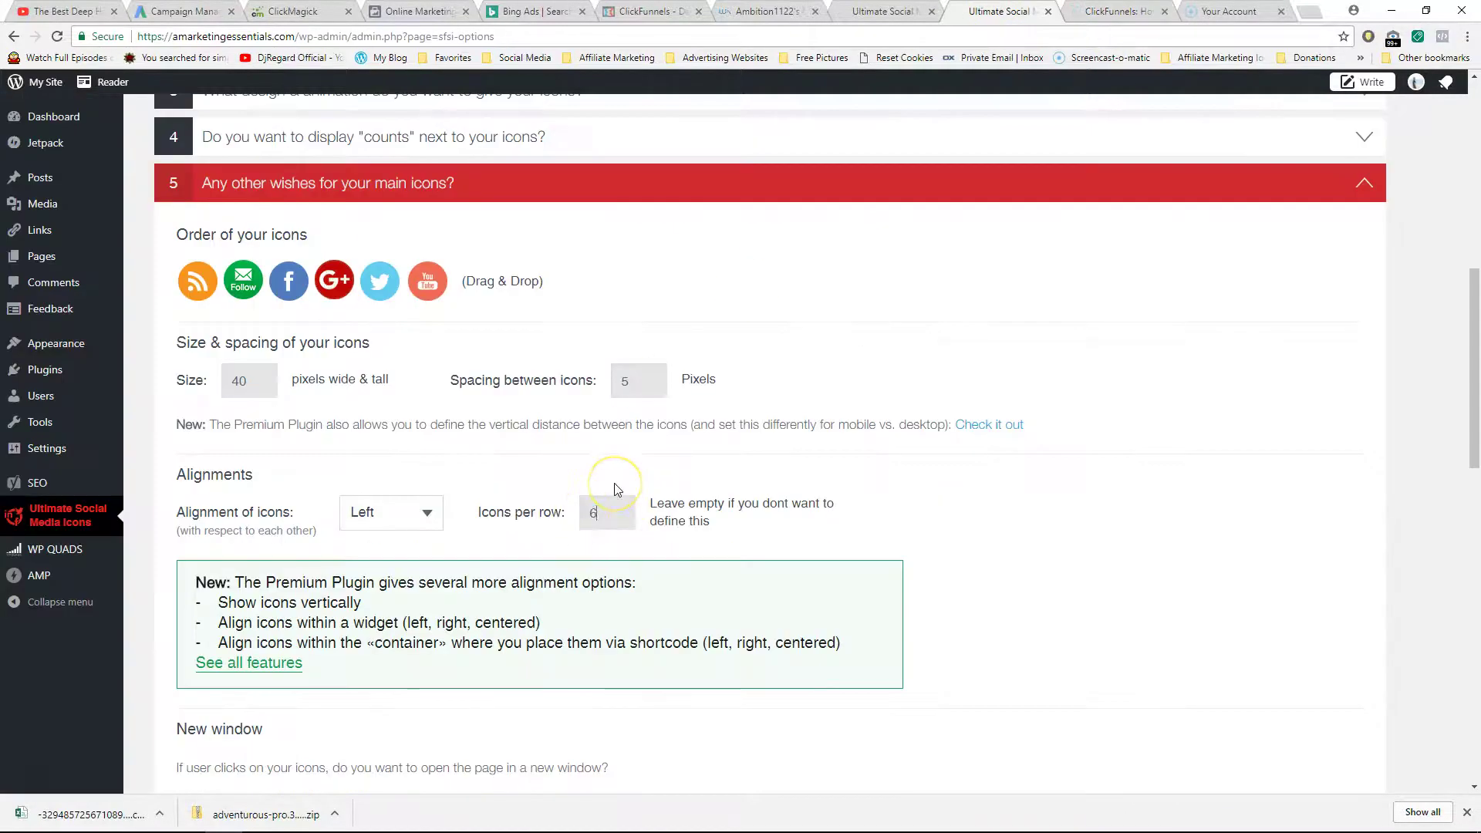
pyautogui.scroll(-5, 795, 501)
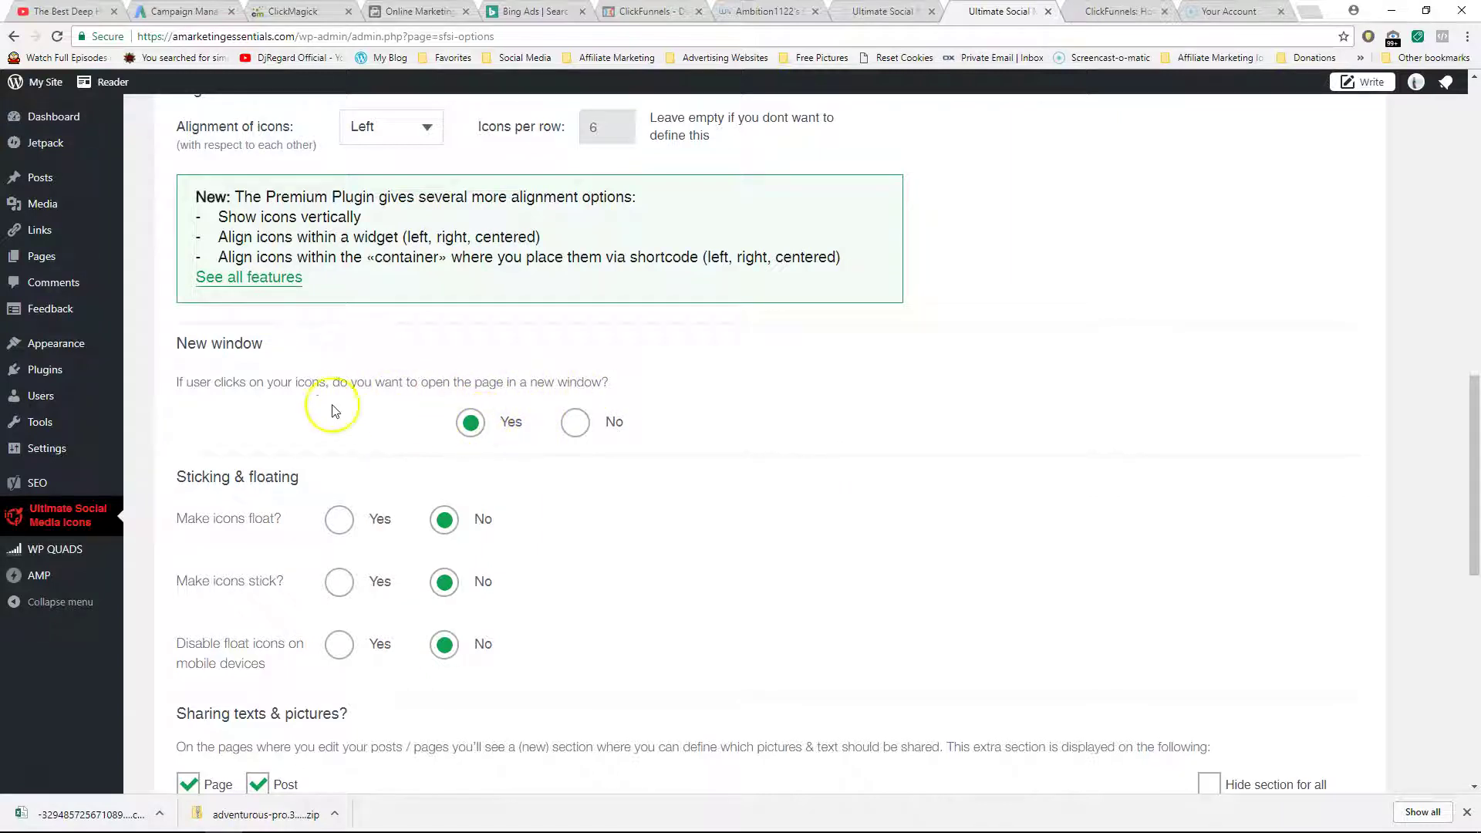
# Test the sidebar Facebook icon on the blog post, then close the Facebook page.
pyautogui.click(1119, 11)
pyautogui.moveTo(1048, 454)
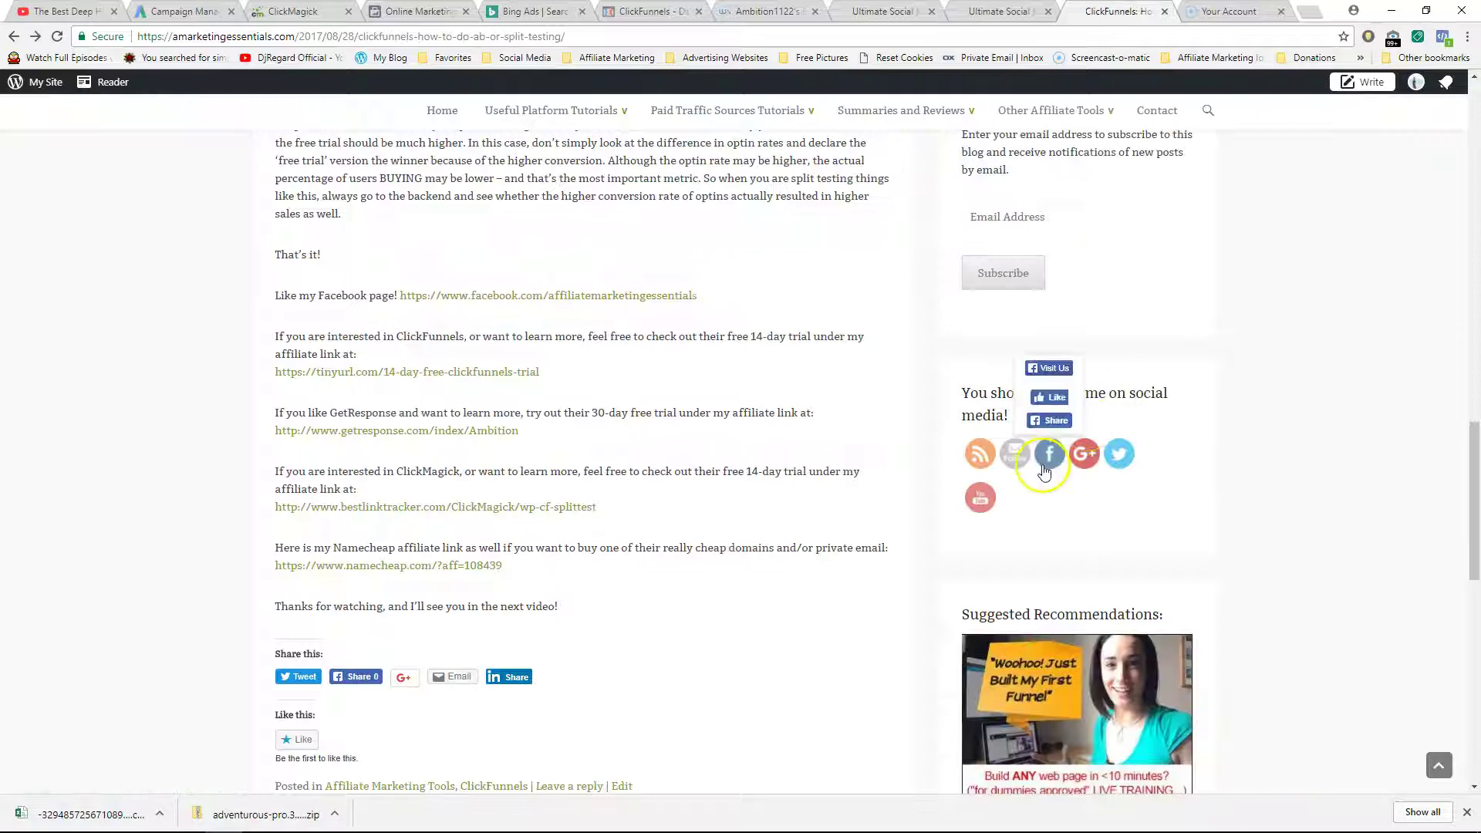
pyautogui.click(1048, 373)
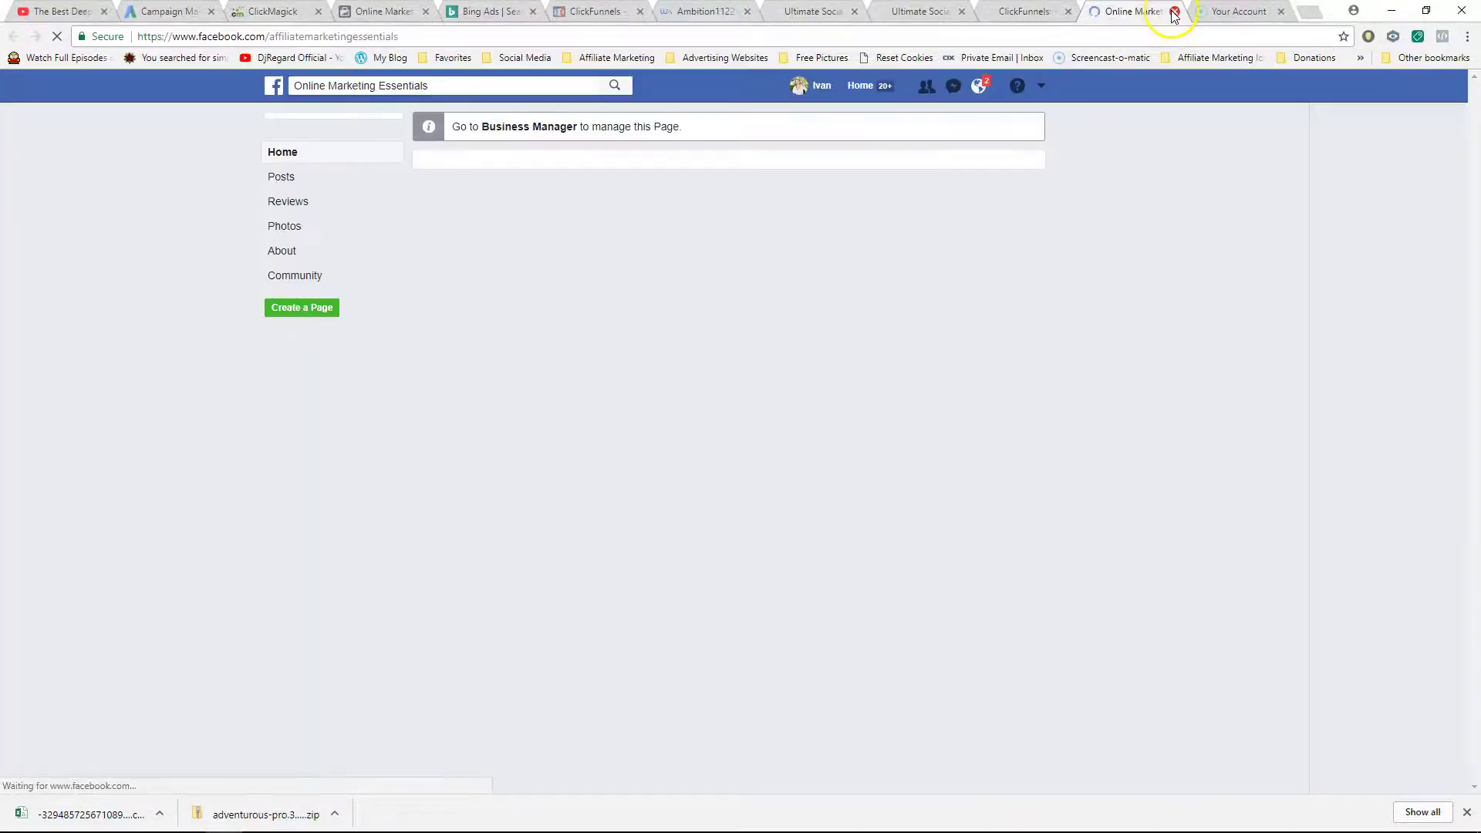
pyautogui.click(1171, 12)
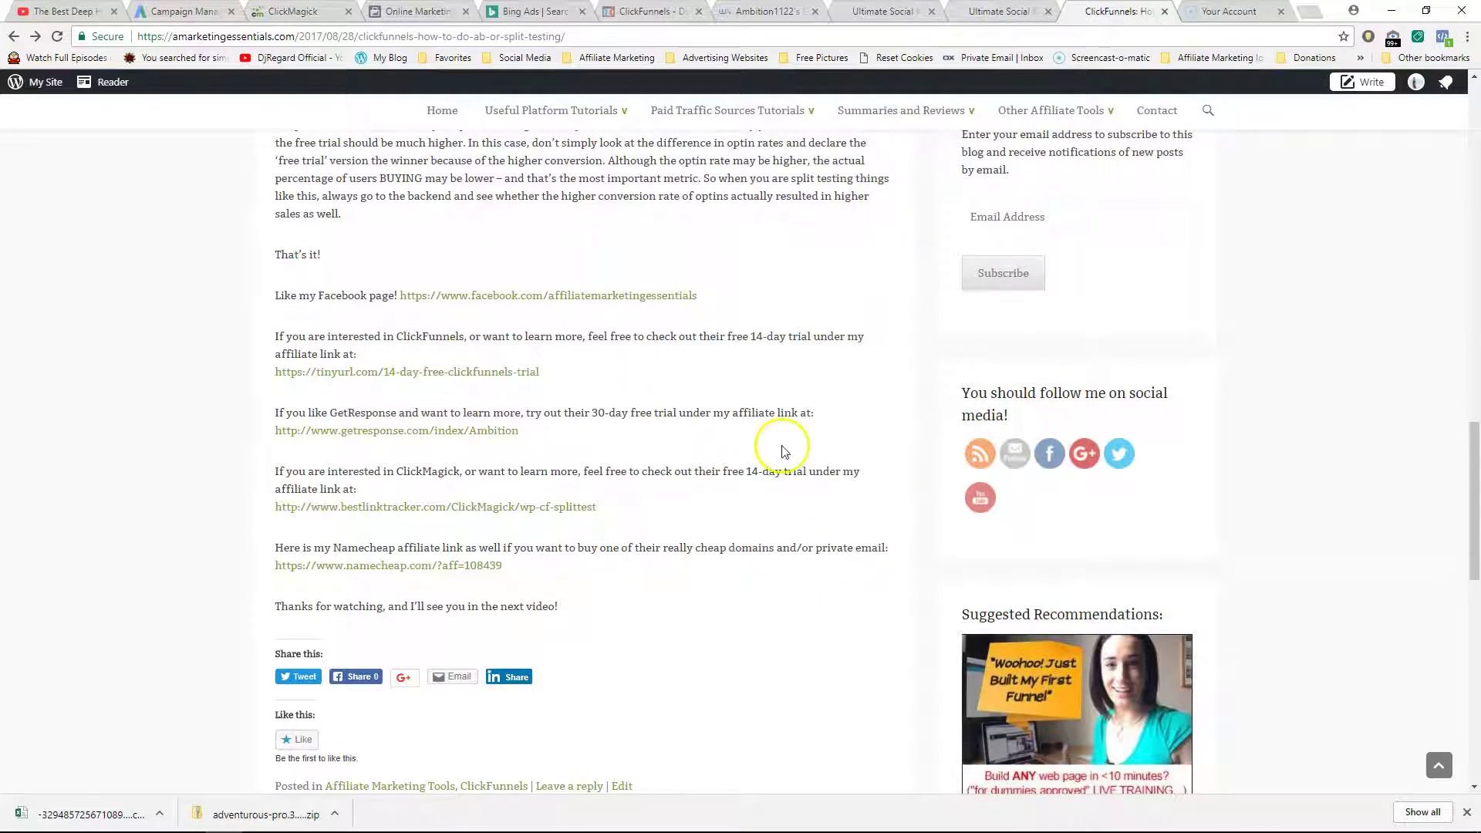
pyautogui.click(999, 17)
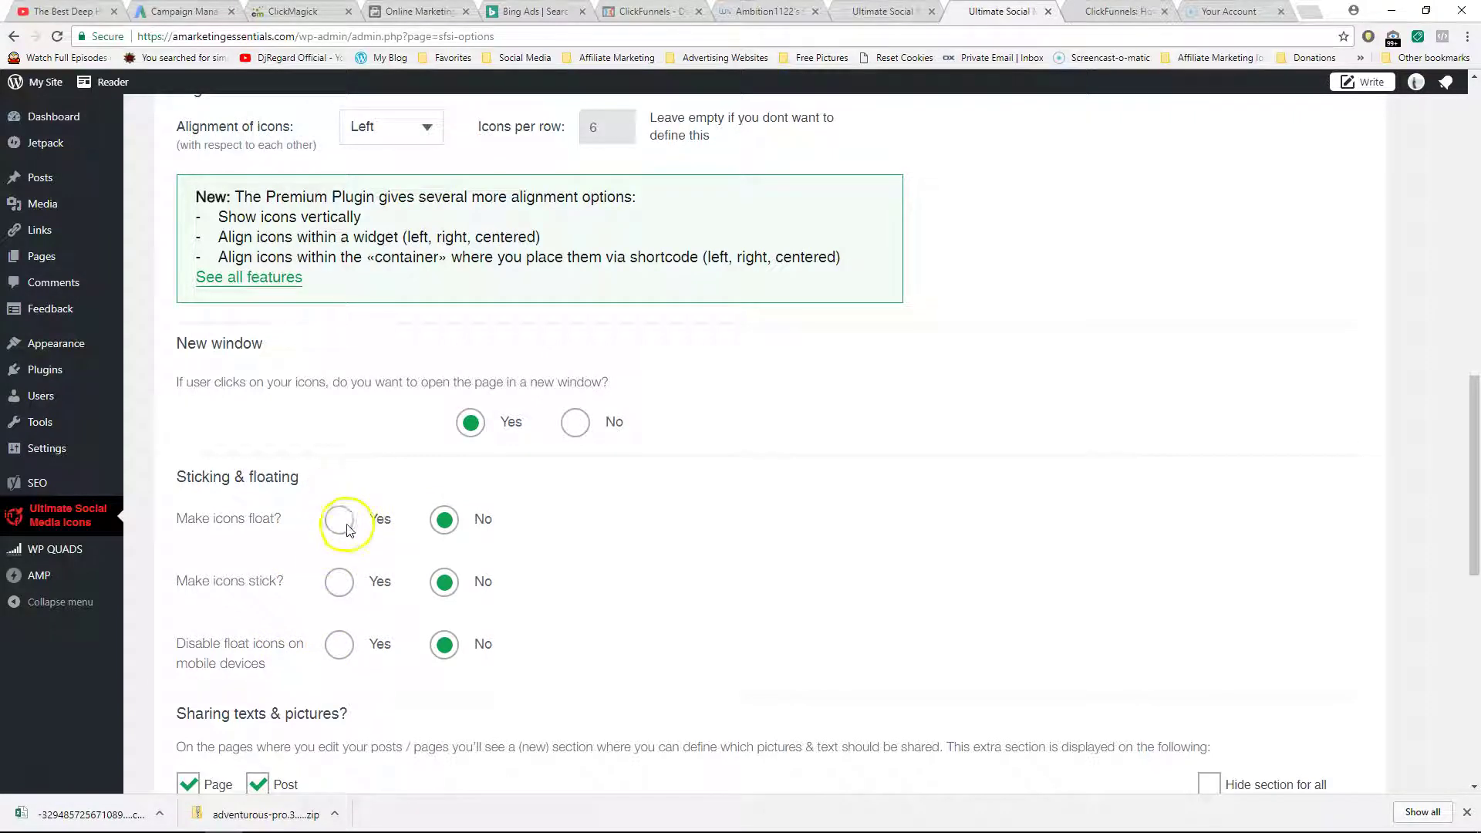
# Save question 5 with floating and sticking left at No.
pyautogui.scroll(-5, 588, 512)
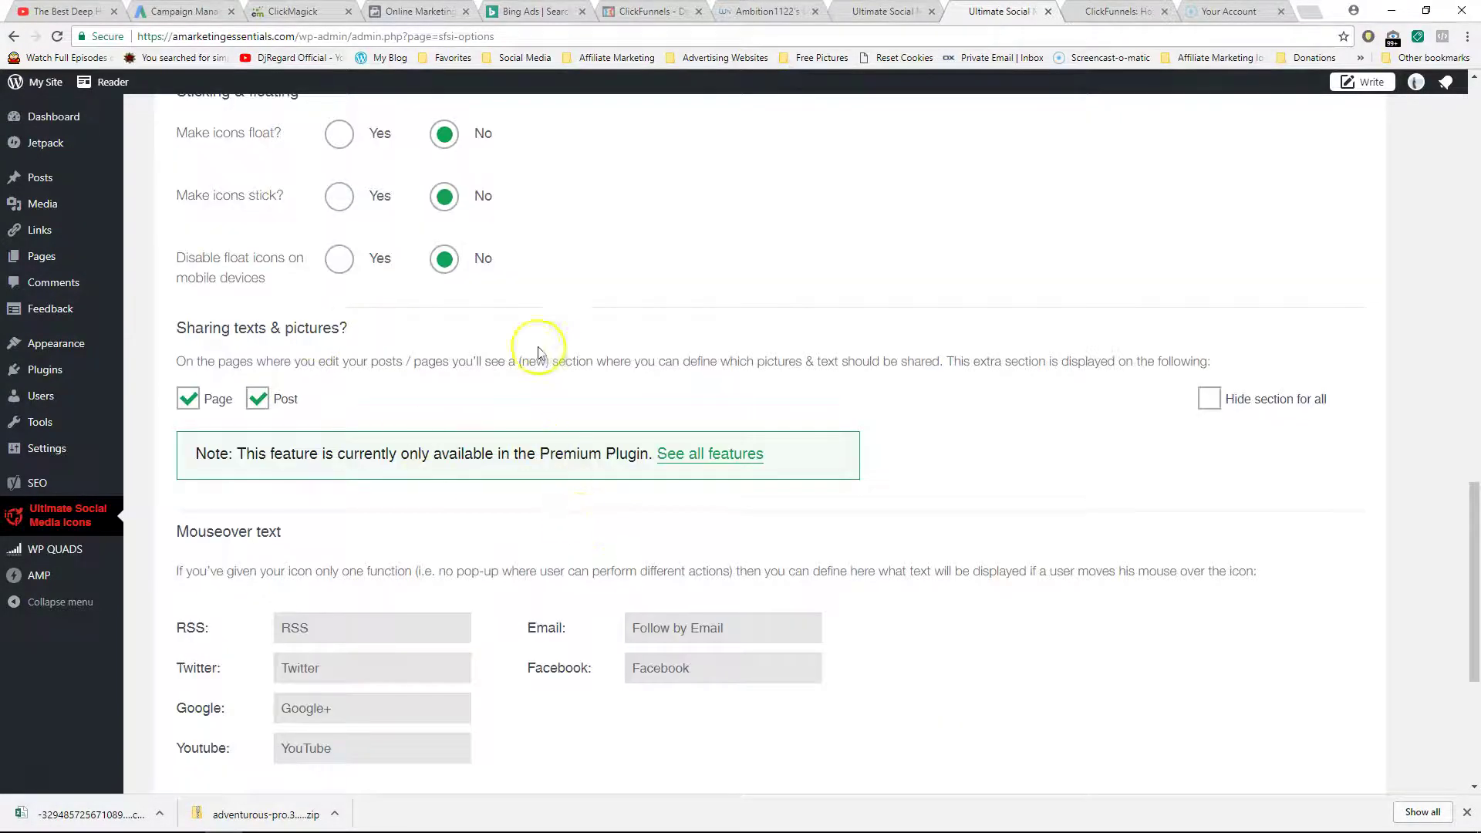
pyautogui.scroll(-5, 480, 511)
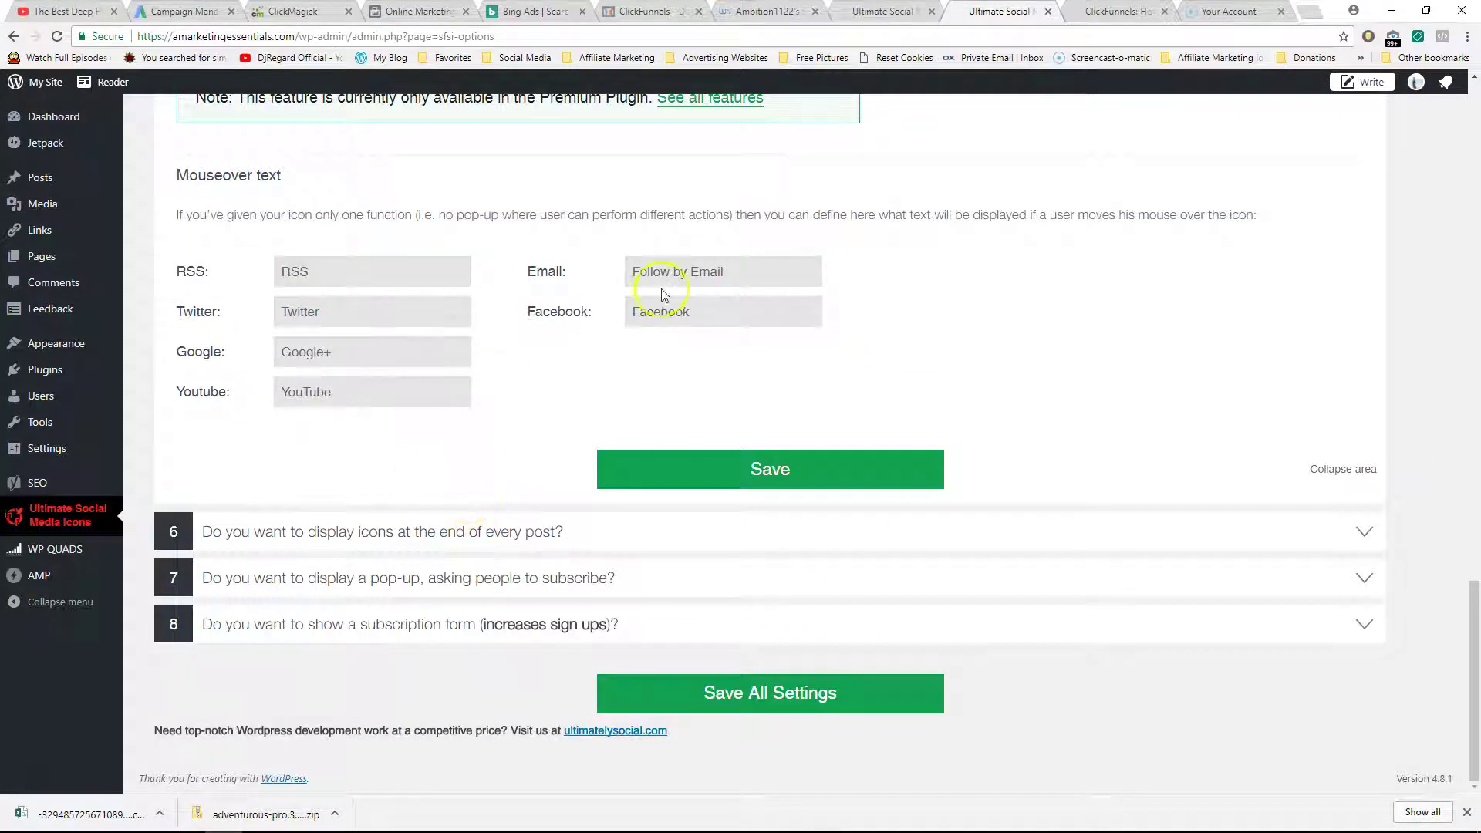
pyautogui.click(763, 466)
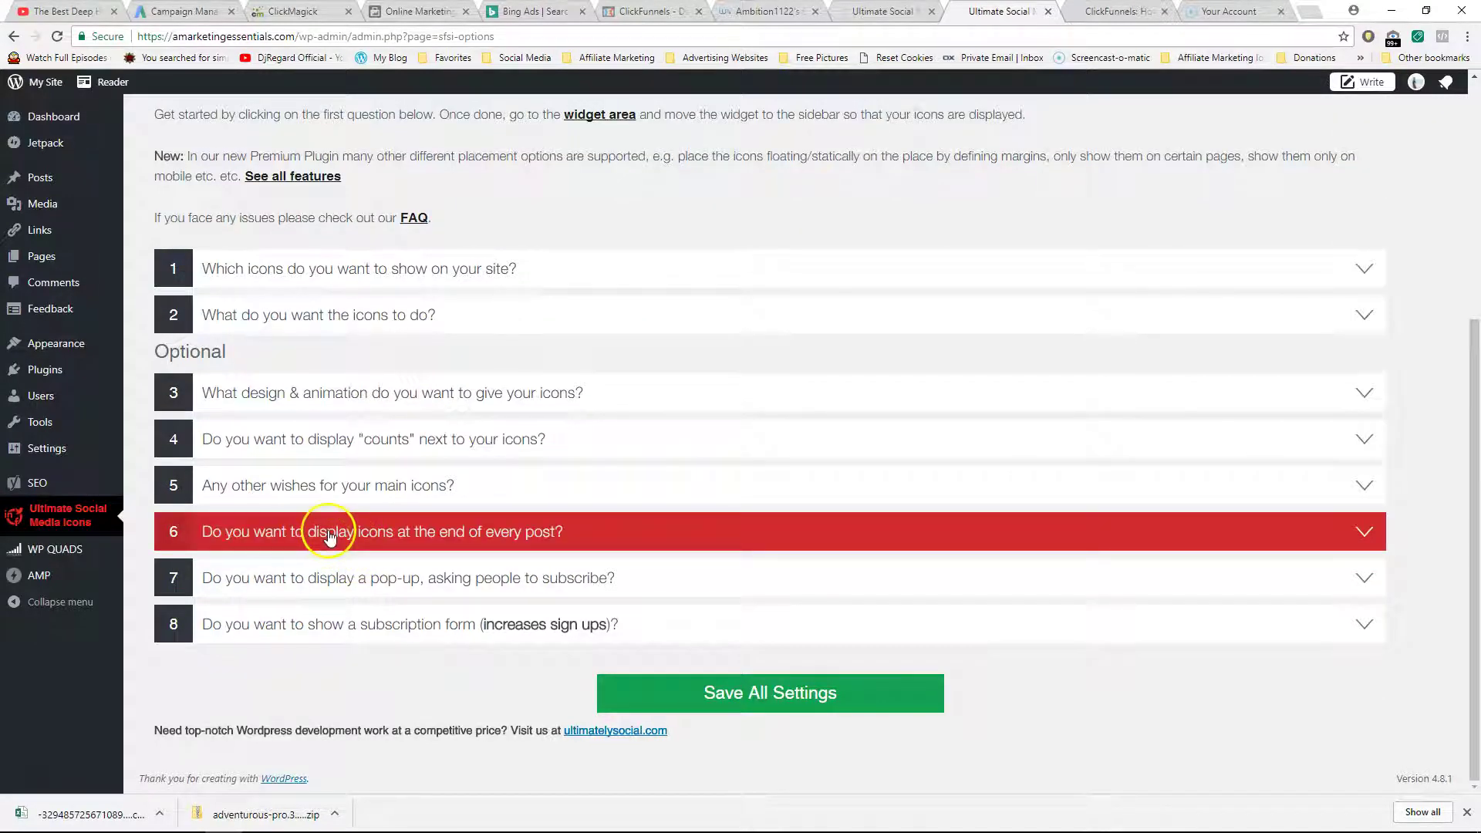
# In question 6, leave 'display at end of every post' set to No.
pyautogui.click(329, 538)
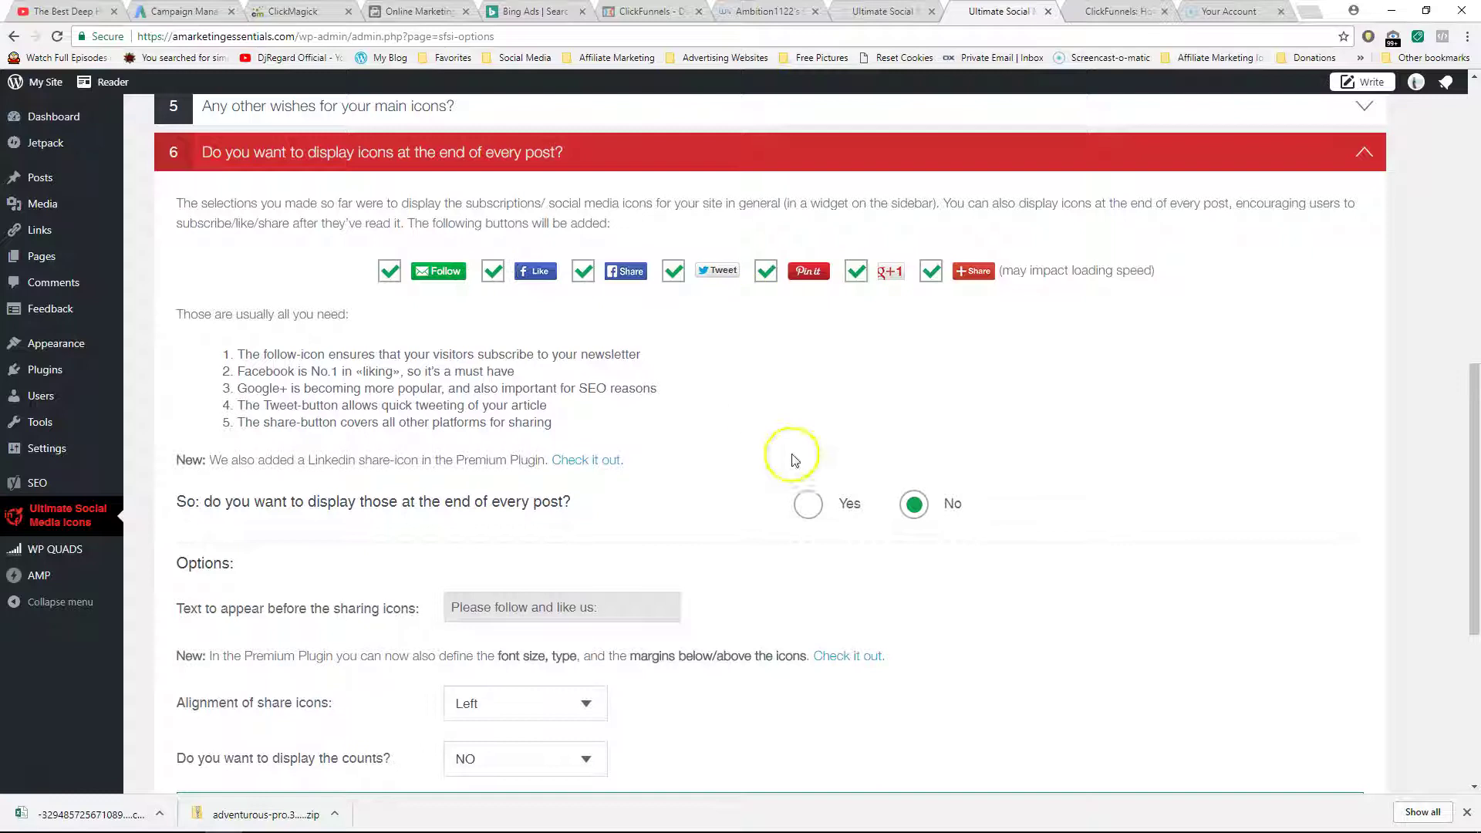
pyautogui.click(807, 505)
pyautogui.click(914, 503)
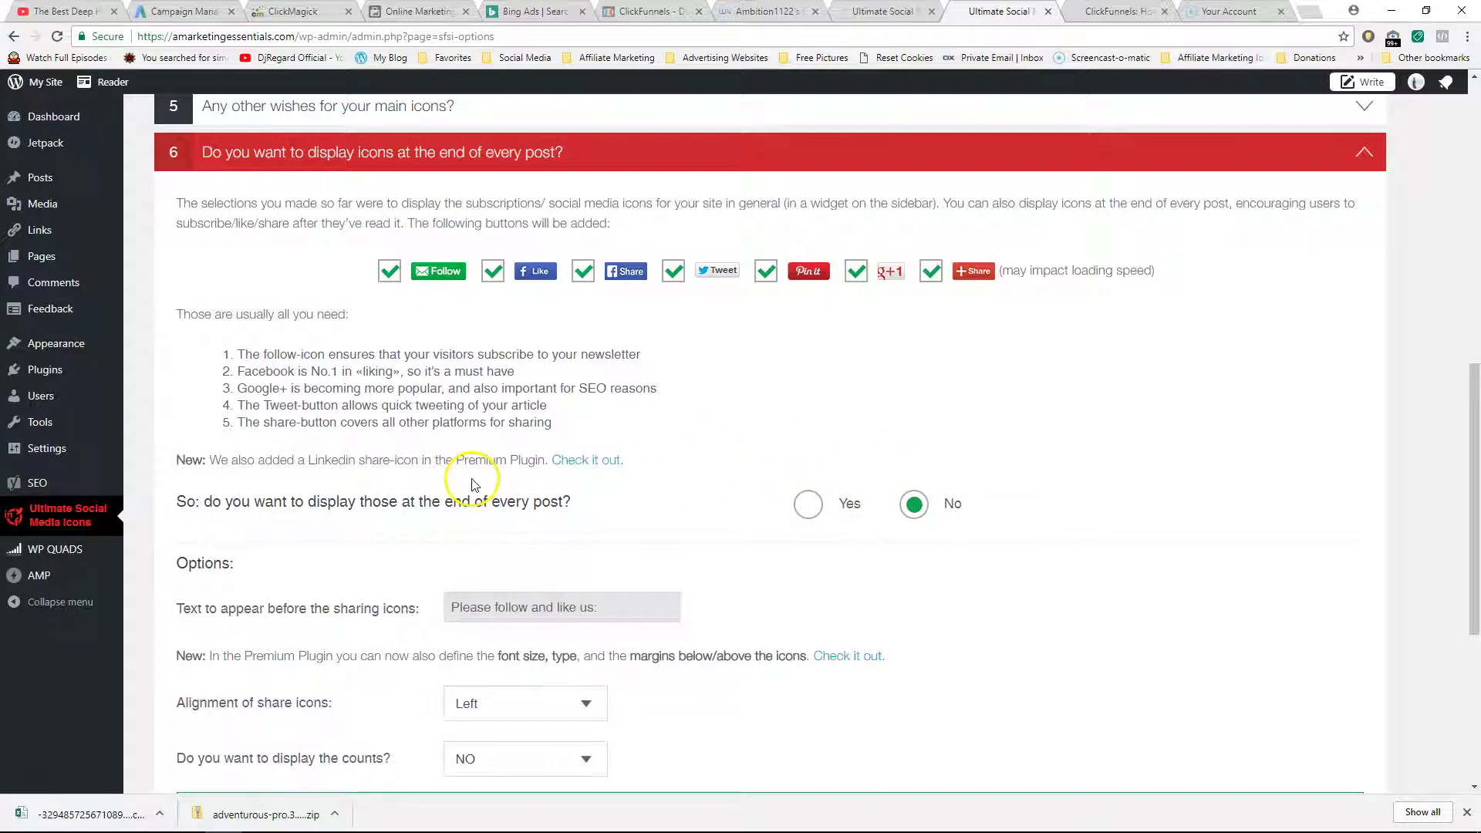
# Keep counts set to NO and save question 6's end-of-post icon settings.
pyautogui.scroll(-5, 473, 473)
pyautogui.moveTo(599, 218); pyautogui.dragTo(407, 229)
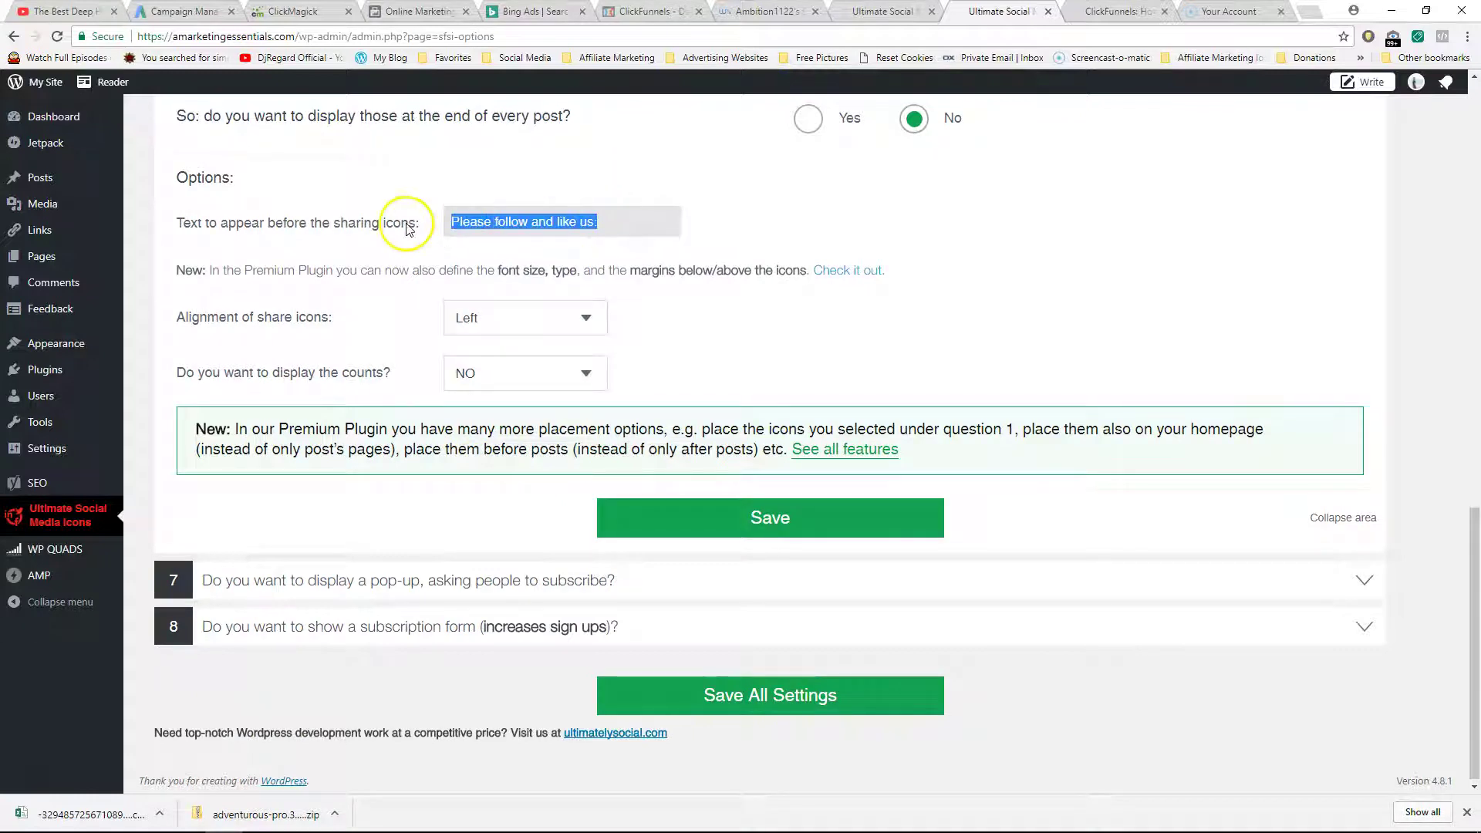
pyautogui.click(489, 375)
pyautogui.click(489, 376)
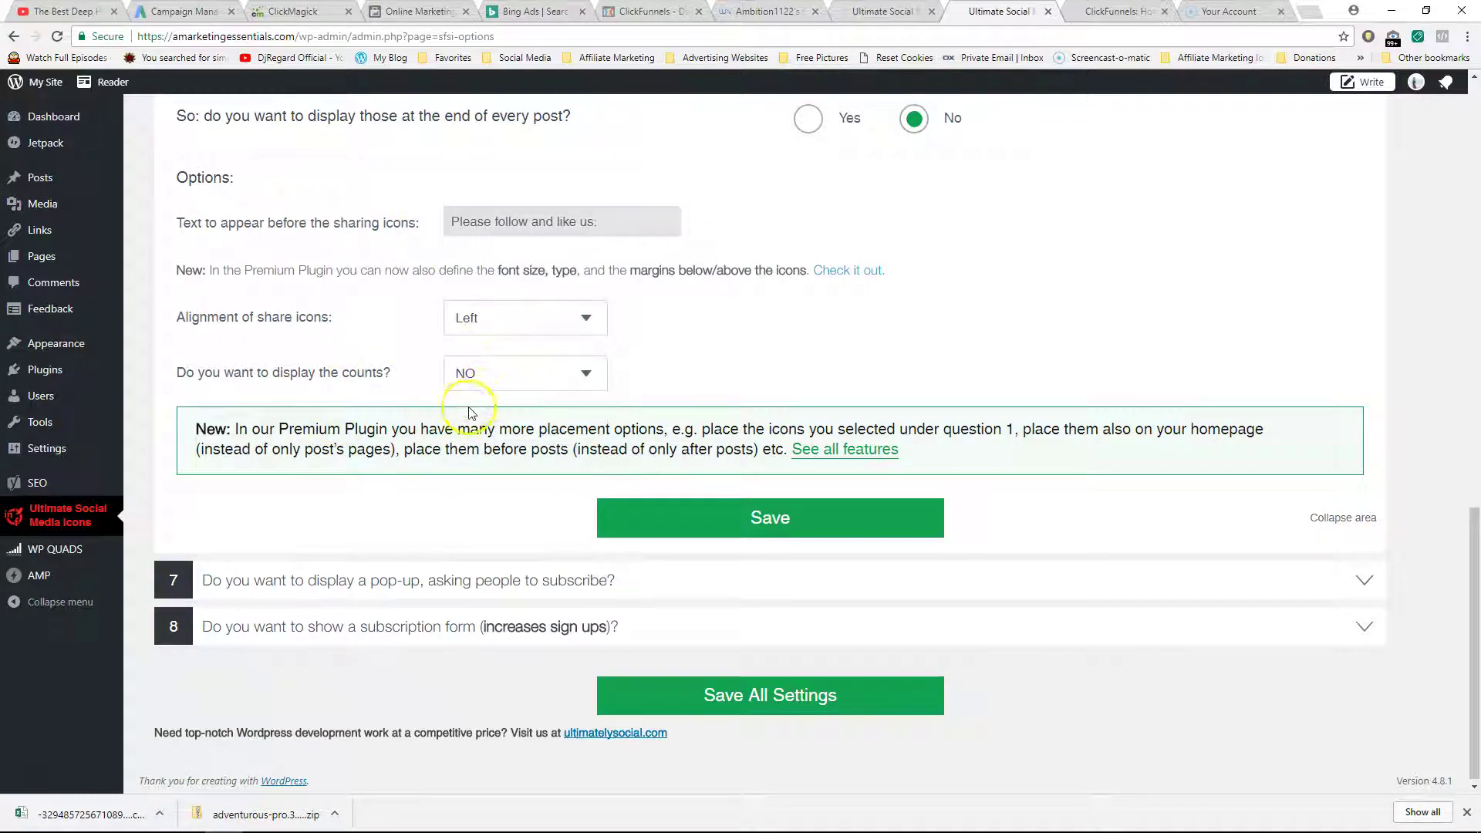
pyautogui.scroll(5, 489, 409)
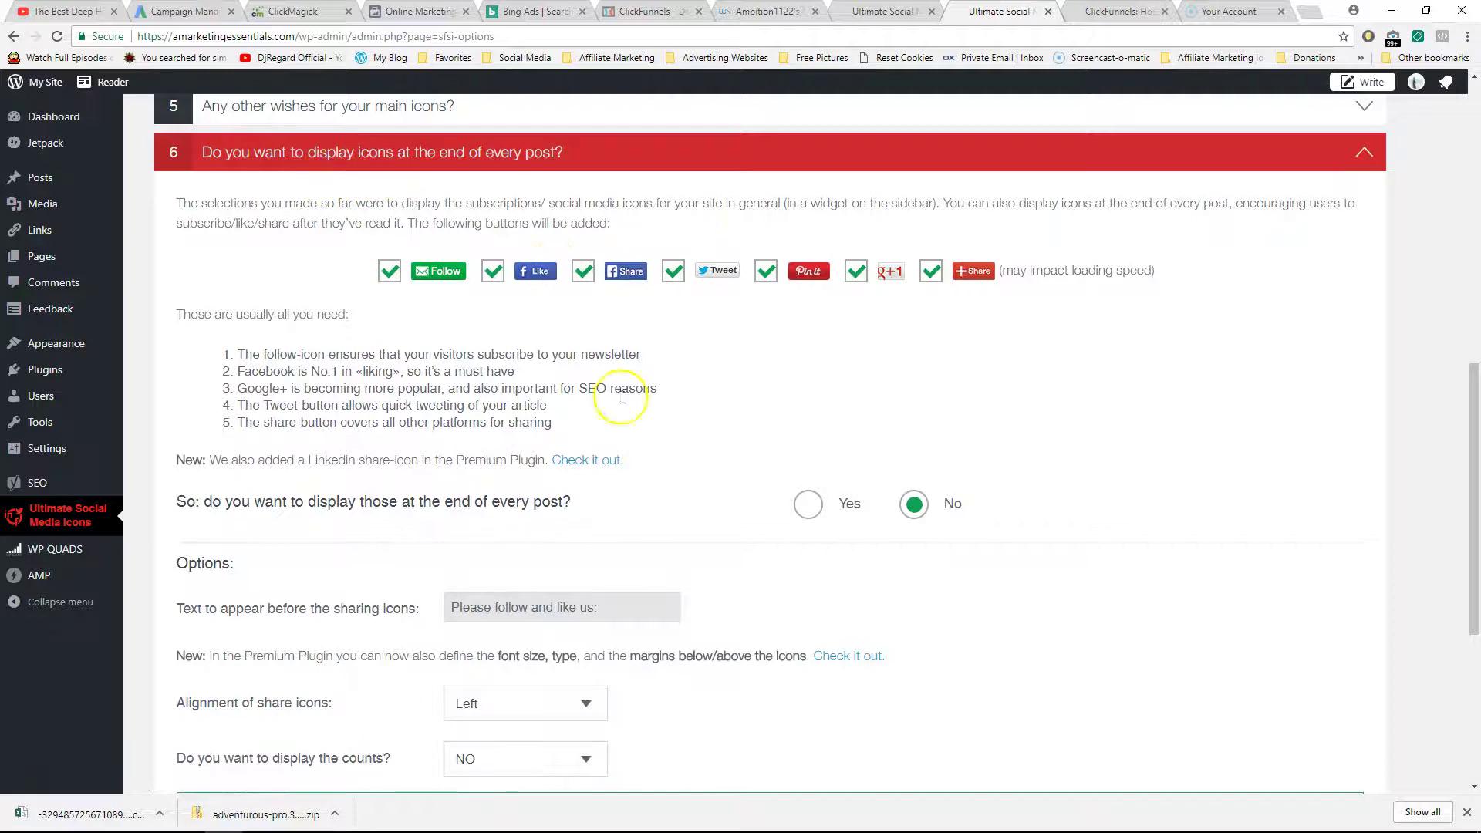
pyautogui.scroll(-5, 691, 490)
pyautogui.click(745, 513)
pyautogui.click(382, 579)
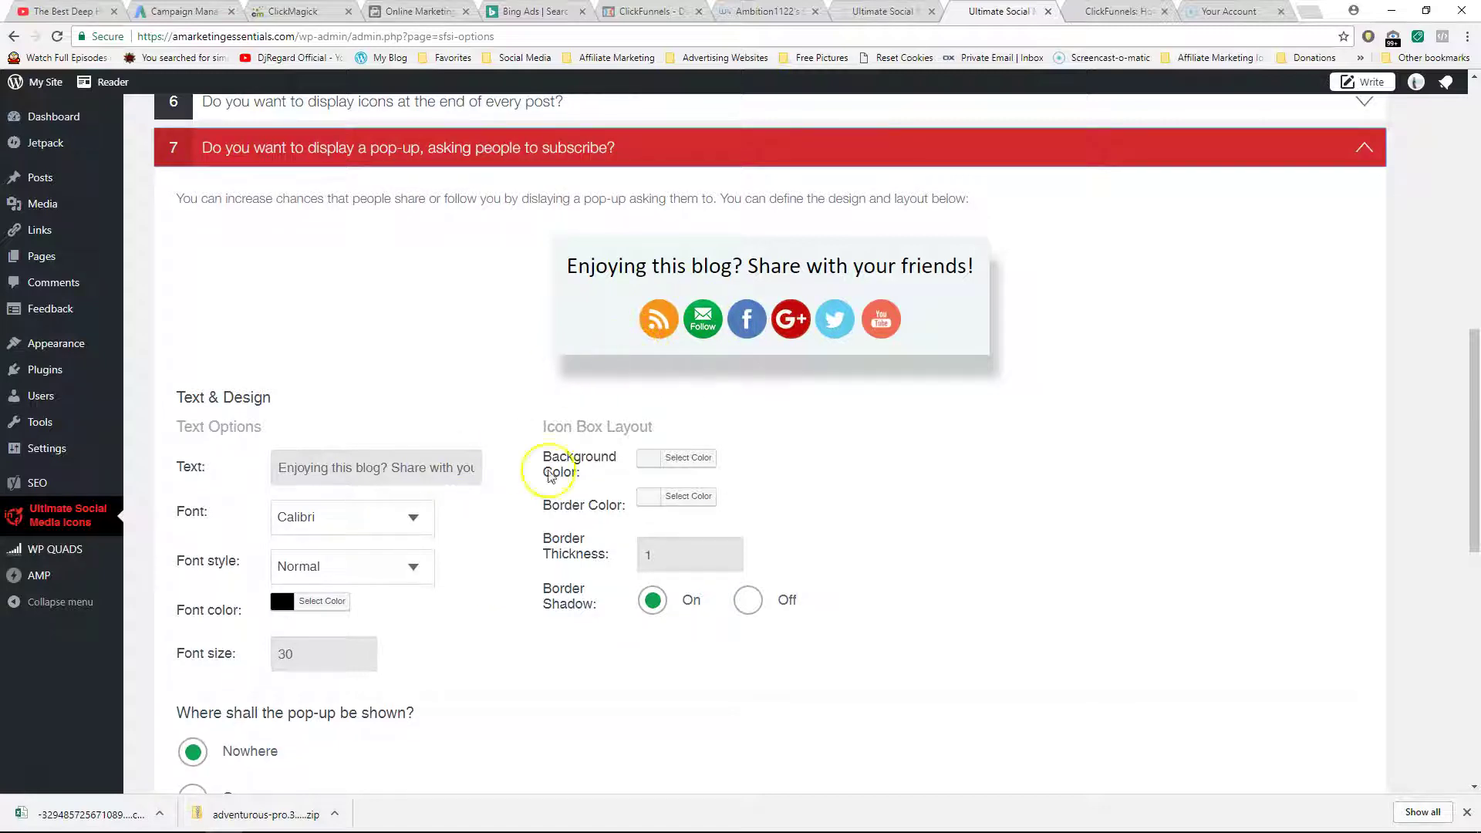
pyautogui.scroll(-5, 547, 463)
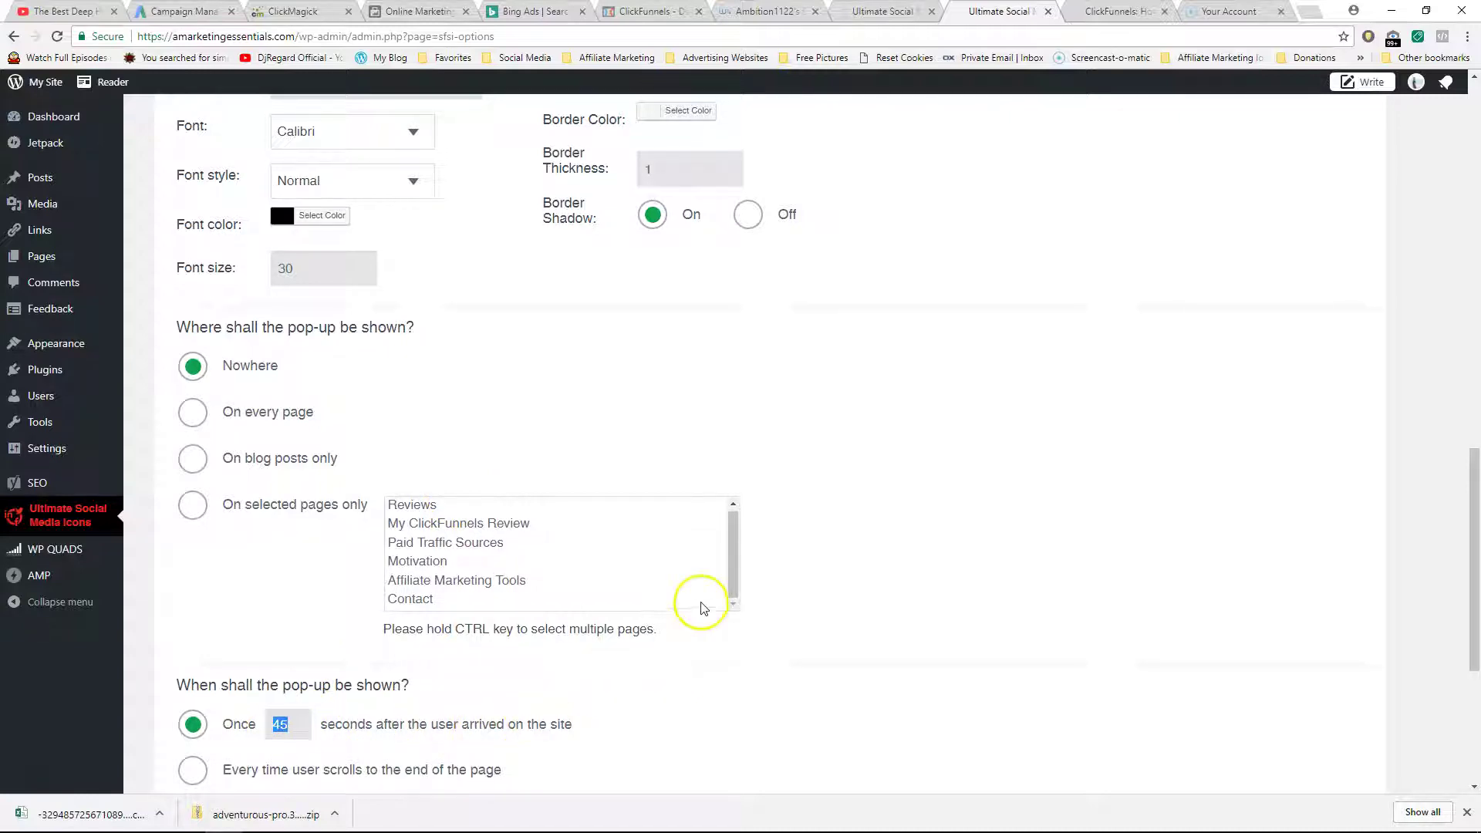
pyautogui.scroll(-5, 701, 599)
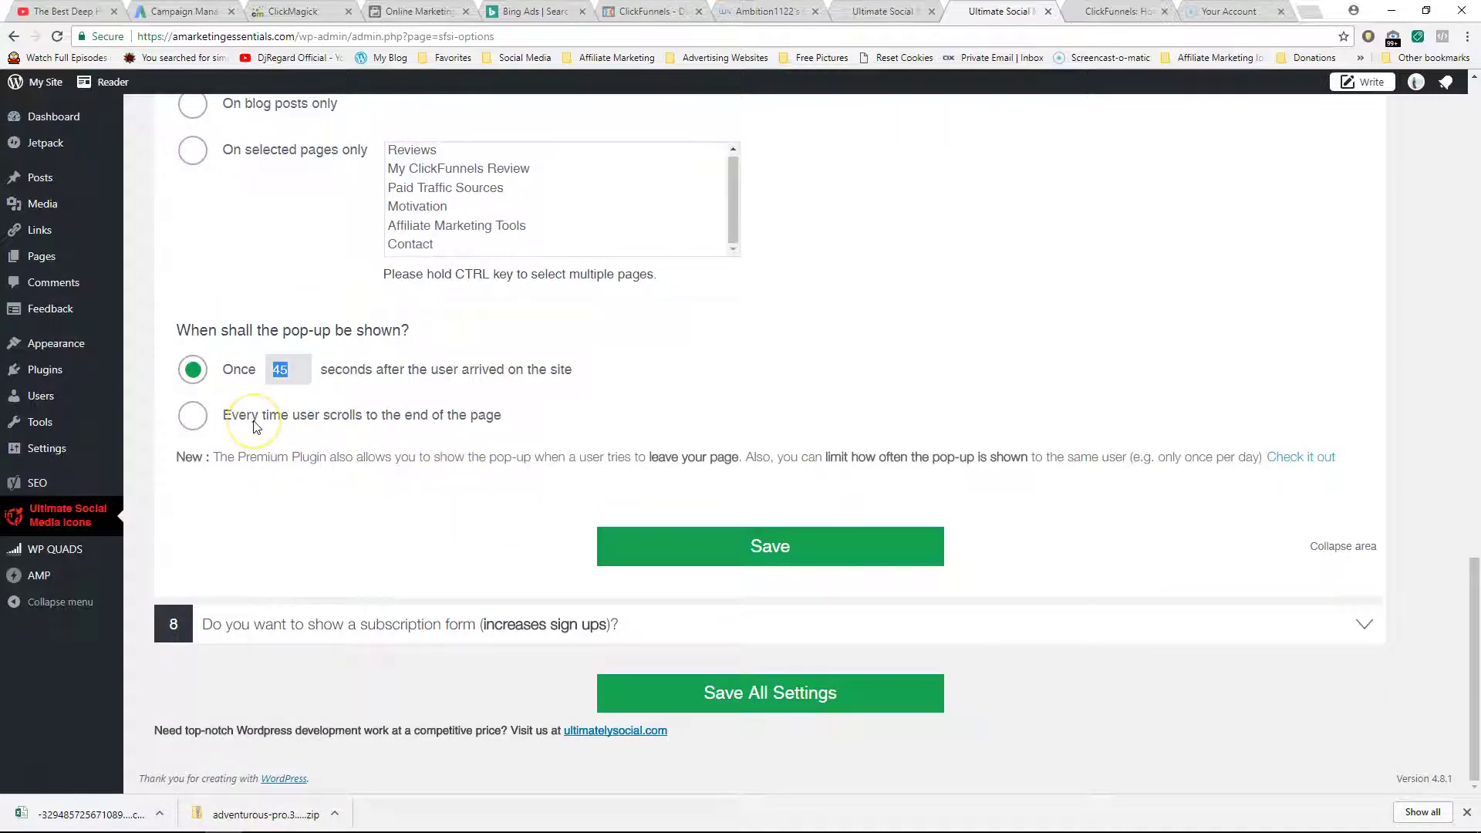
pyautogui.scroll(5, 436, 533)
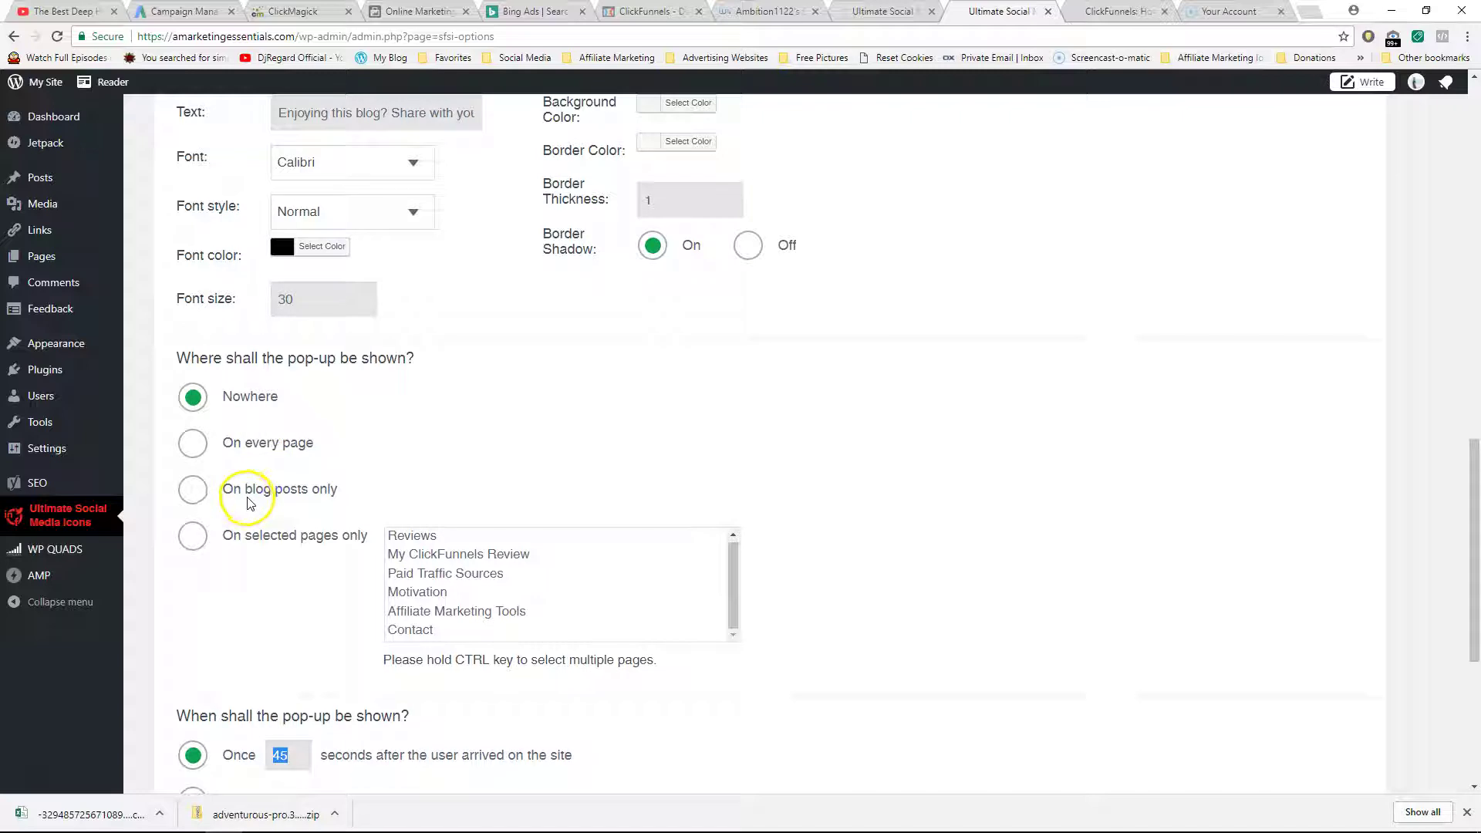
pyautogui.click(192, 535)
pyautogui.moveTo(463, 554); pyautogui.dragTo(445, 602)
pyautogui.moveTo(436, 537); pyautogui.dragTo(451, 601)
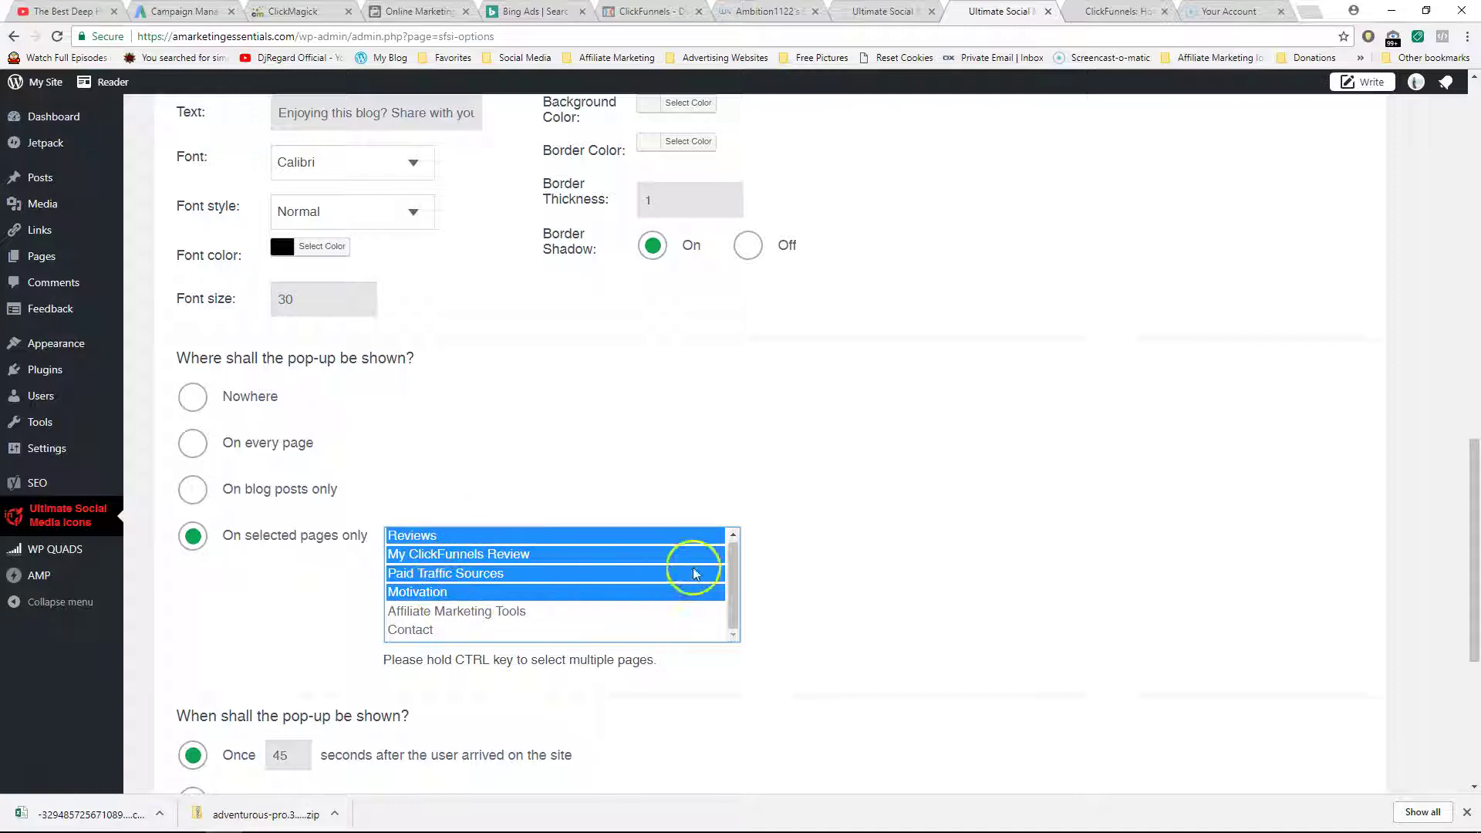
pyautogui.click(519, 611)
pyautogui.click(512, 575)
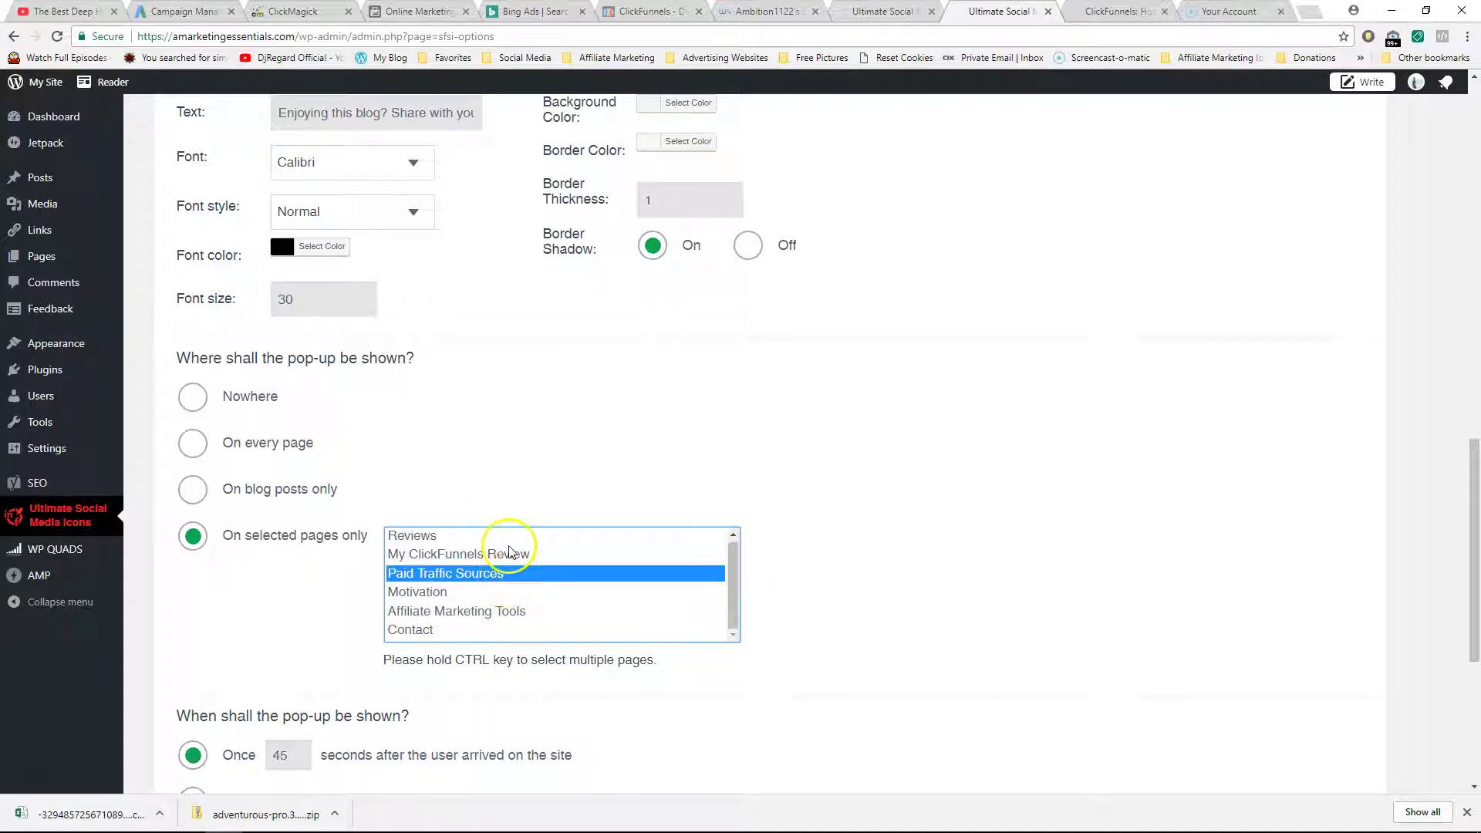
pyautogui.click(482, 554)
pyautogui.click(419, 455)
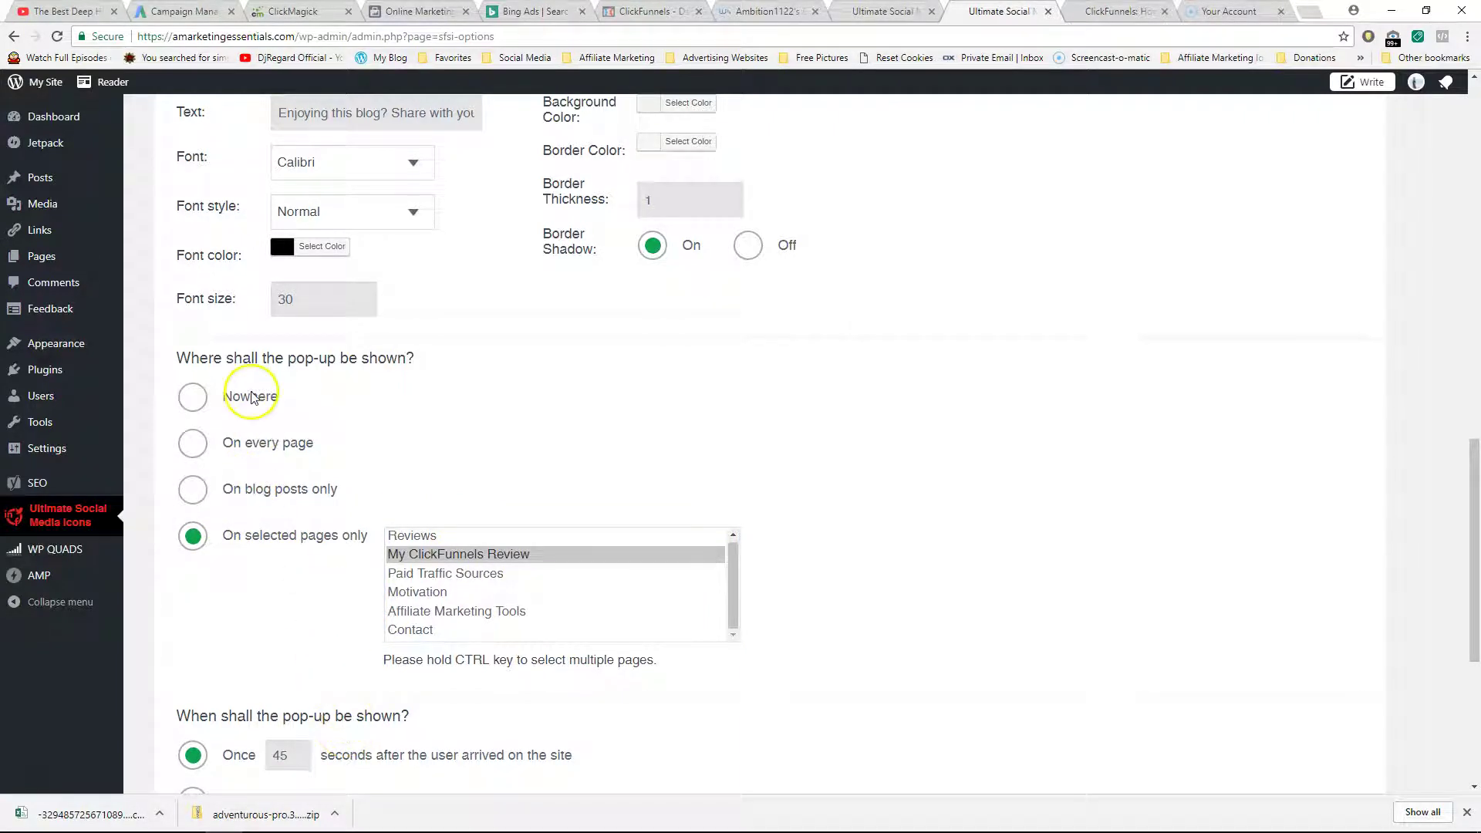
pyautogui.click(198, 403)
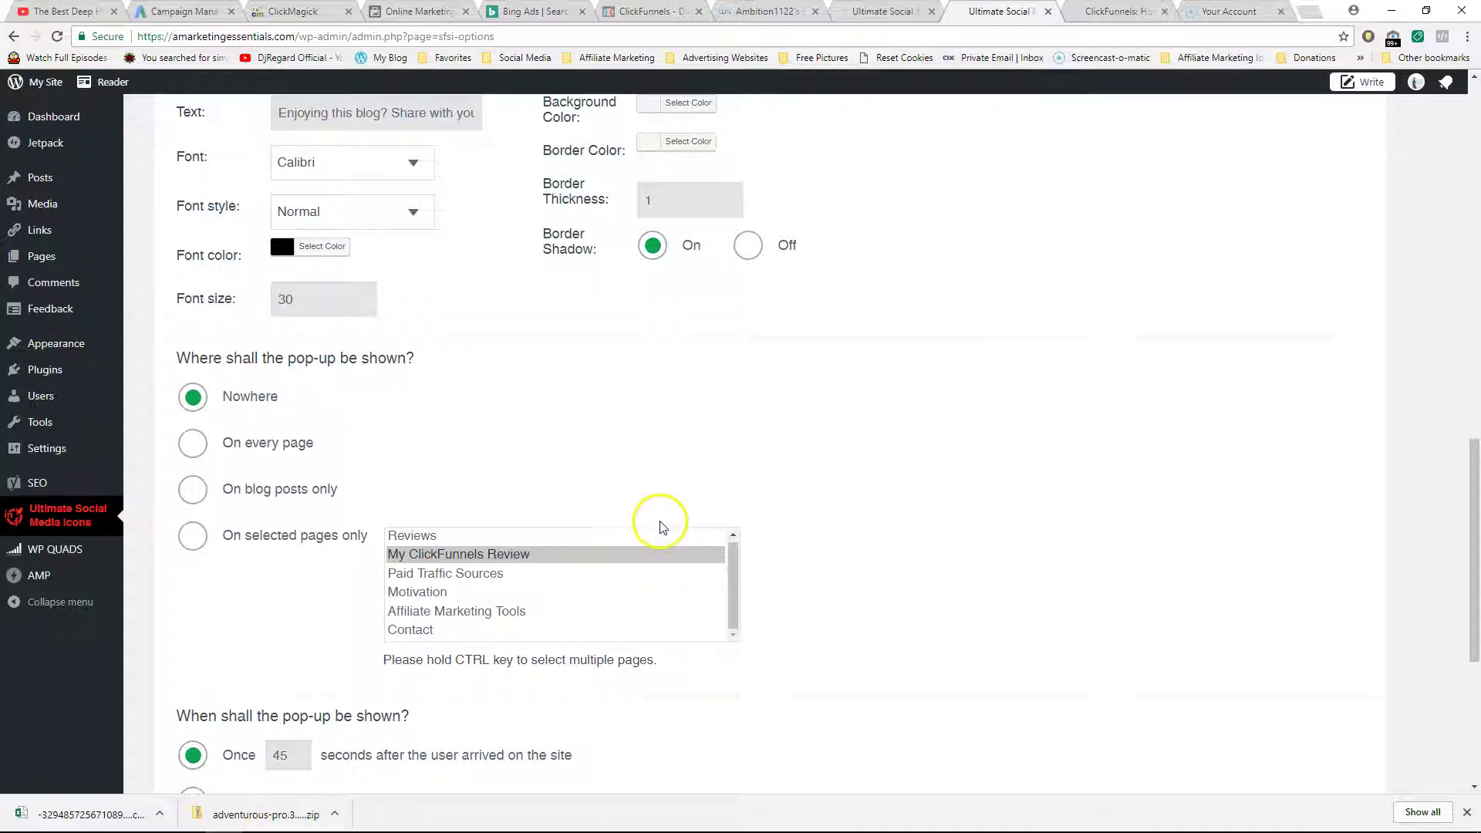
pyautogui.scroll(5, 661, 520)
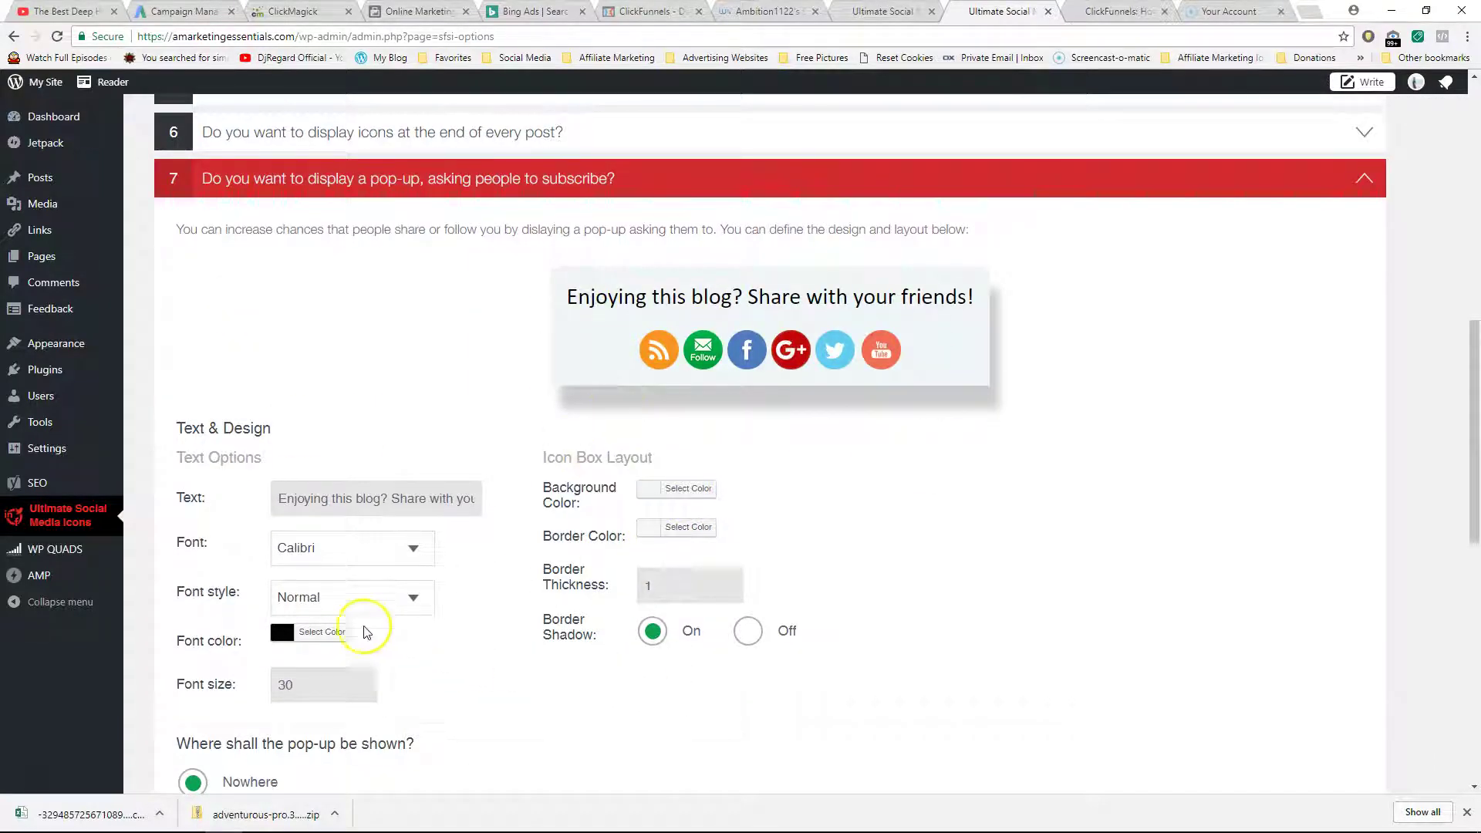
pyautogui.click(351, 549)
pyautogui.click(351, 549)
pyautogui.click(326, 604)
pyautogui.click(325, 604)
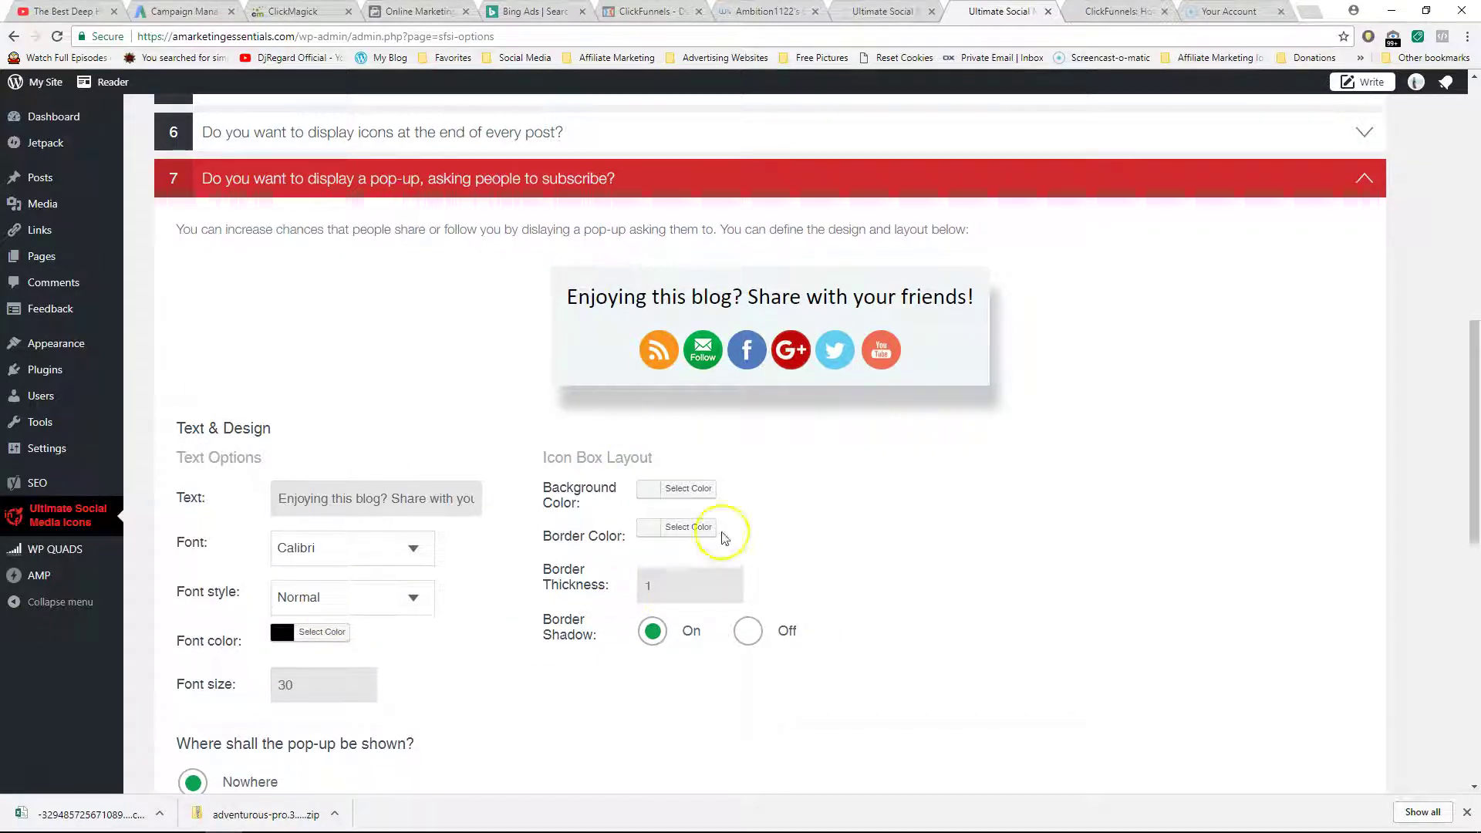
pyautogui.scroll(-5, 432, 324)
pyautogui.scroll(-5, 451, 328)
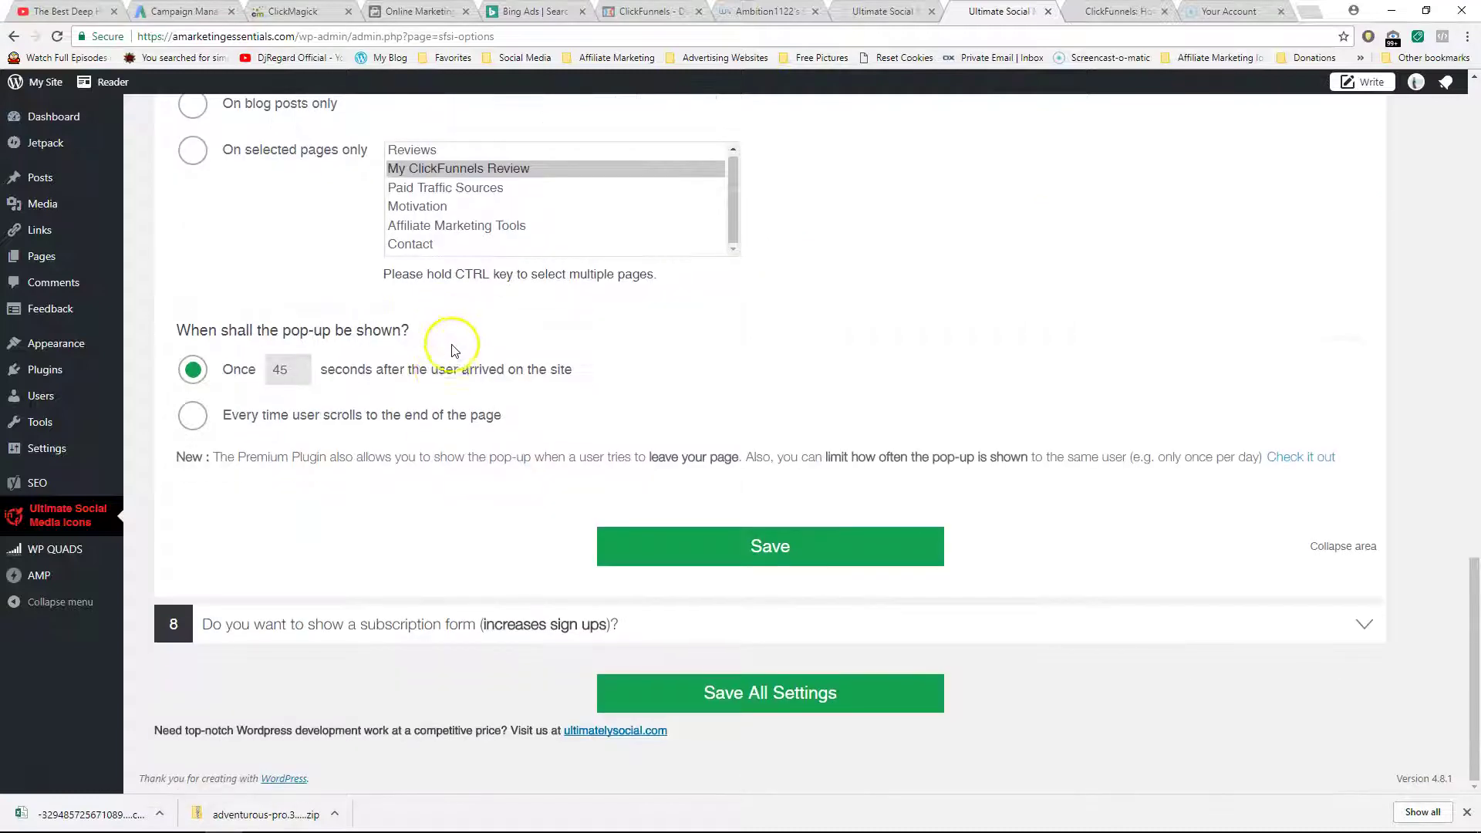
pyautogui.click(760, 554)
pyautogui.click(432, 626)
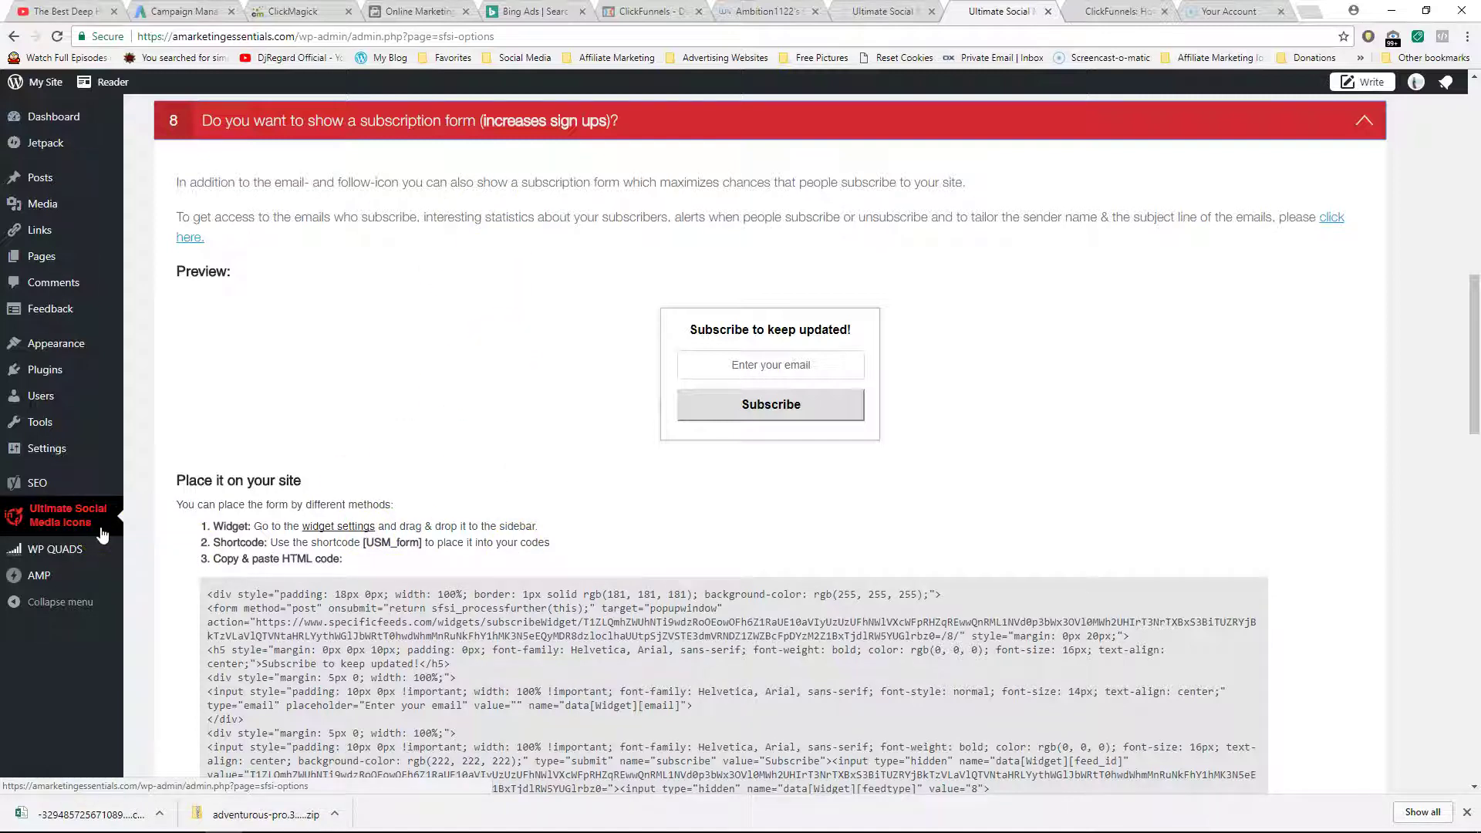
pyautogui.scroll(-1, 586, 478)
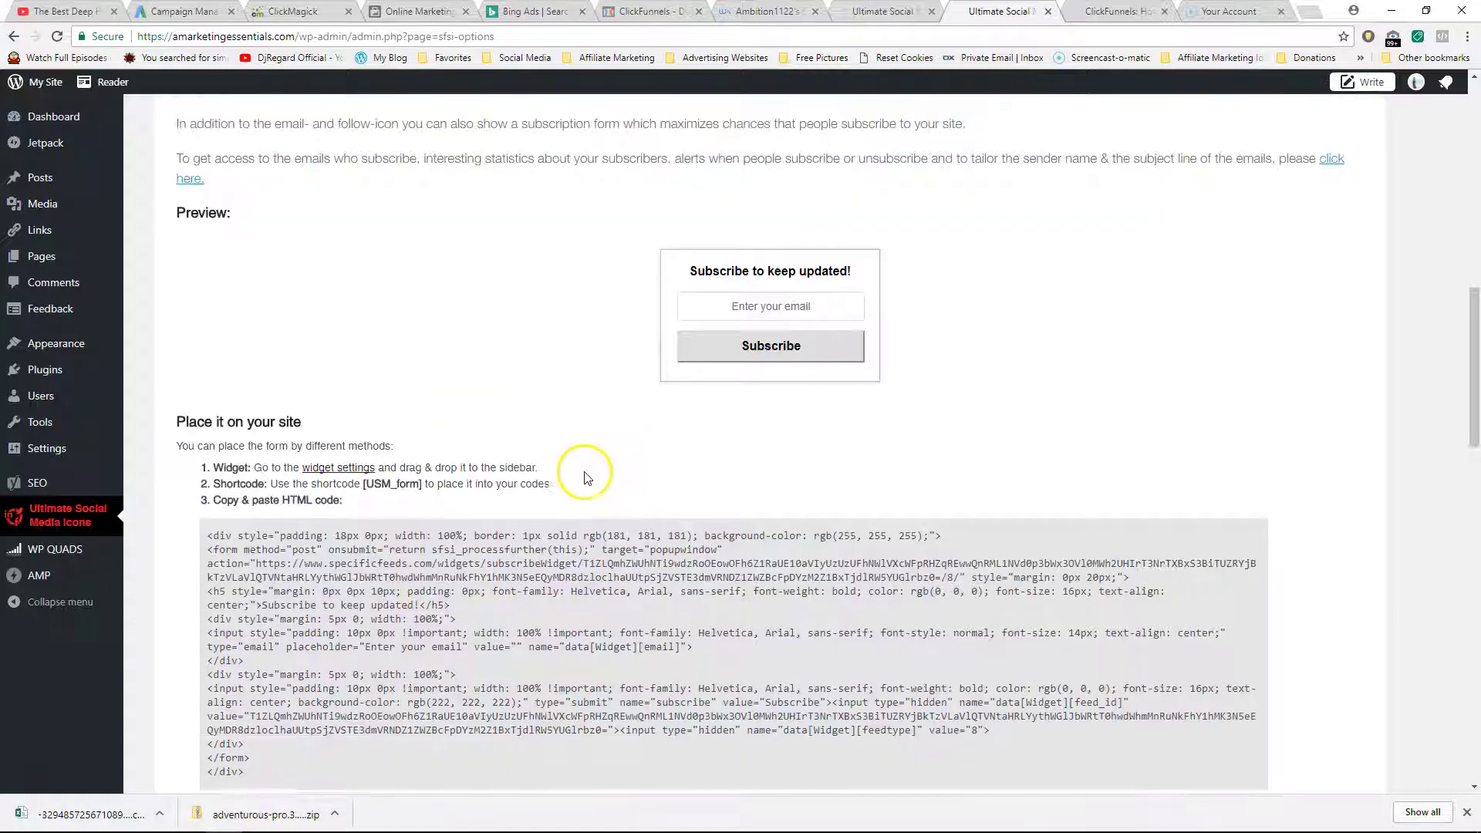
pyautogui.scroll(-4, 584, 478)
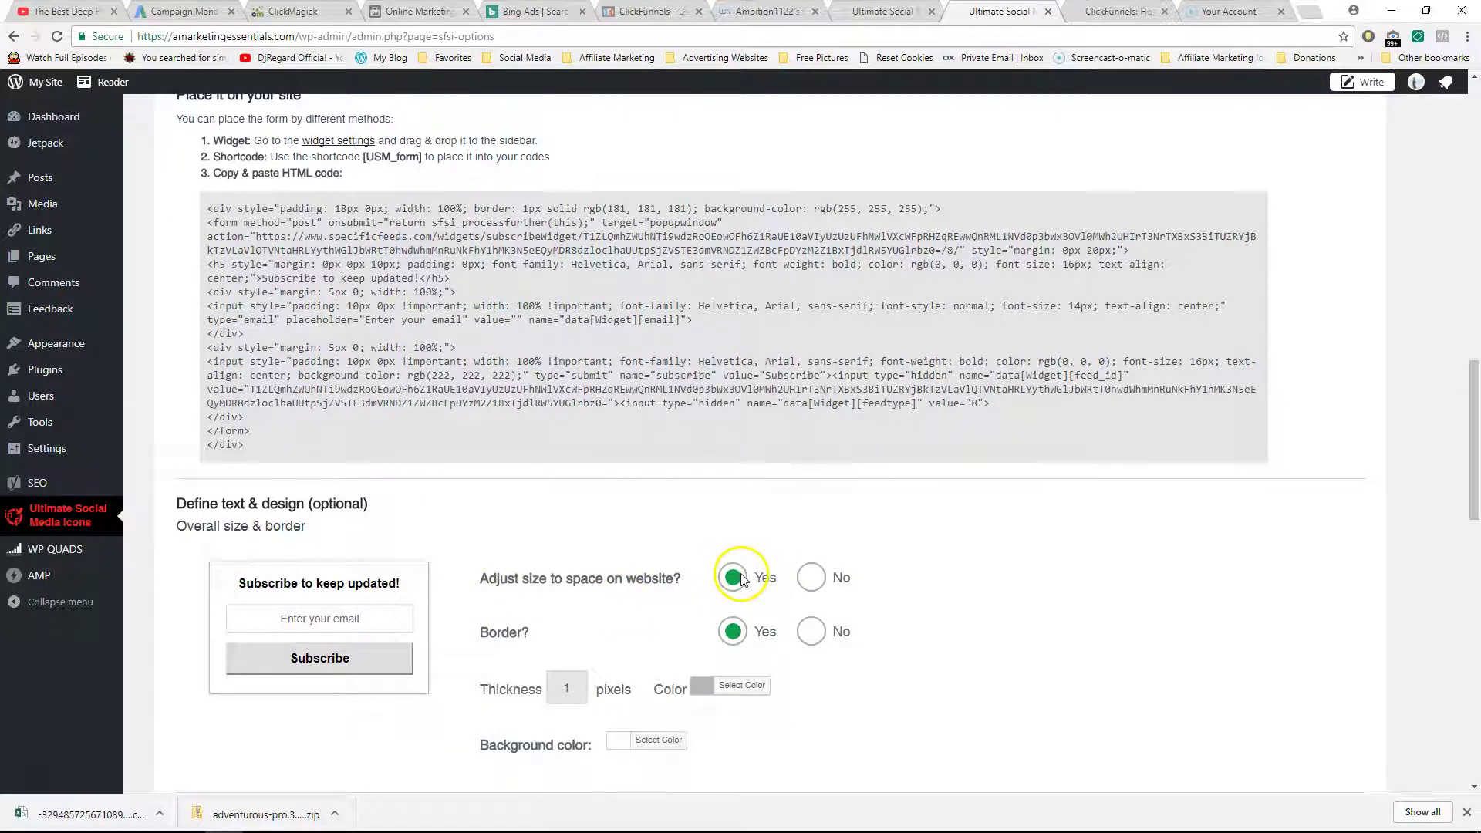
pyautogui.scroll(-5, 548, 629)
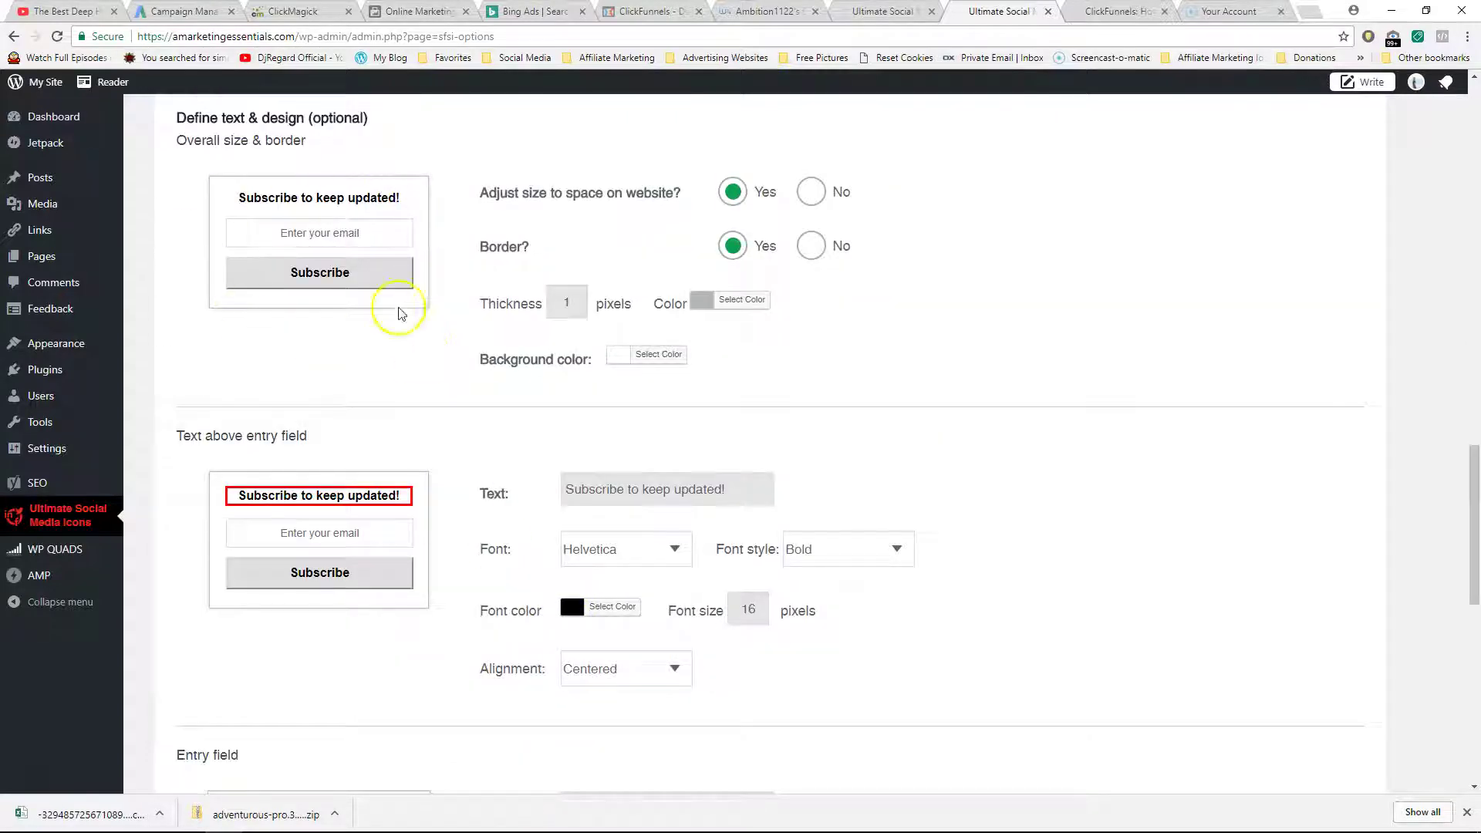
pyautogui.click(811, 245)
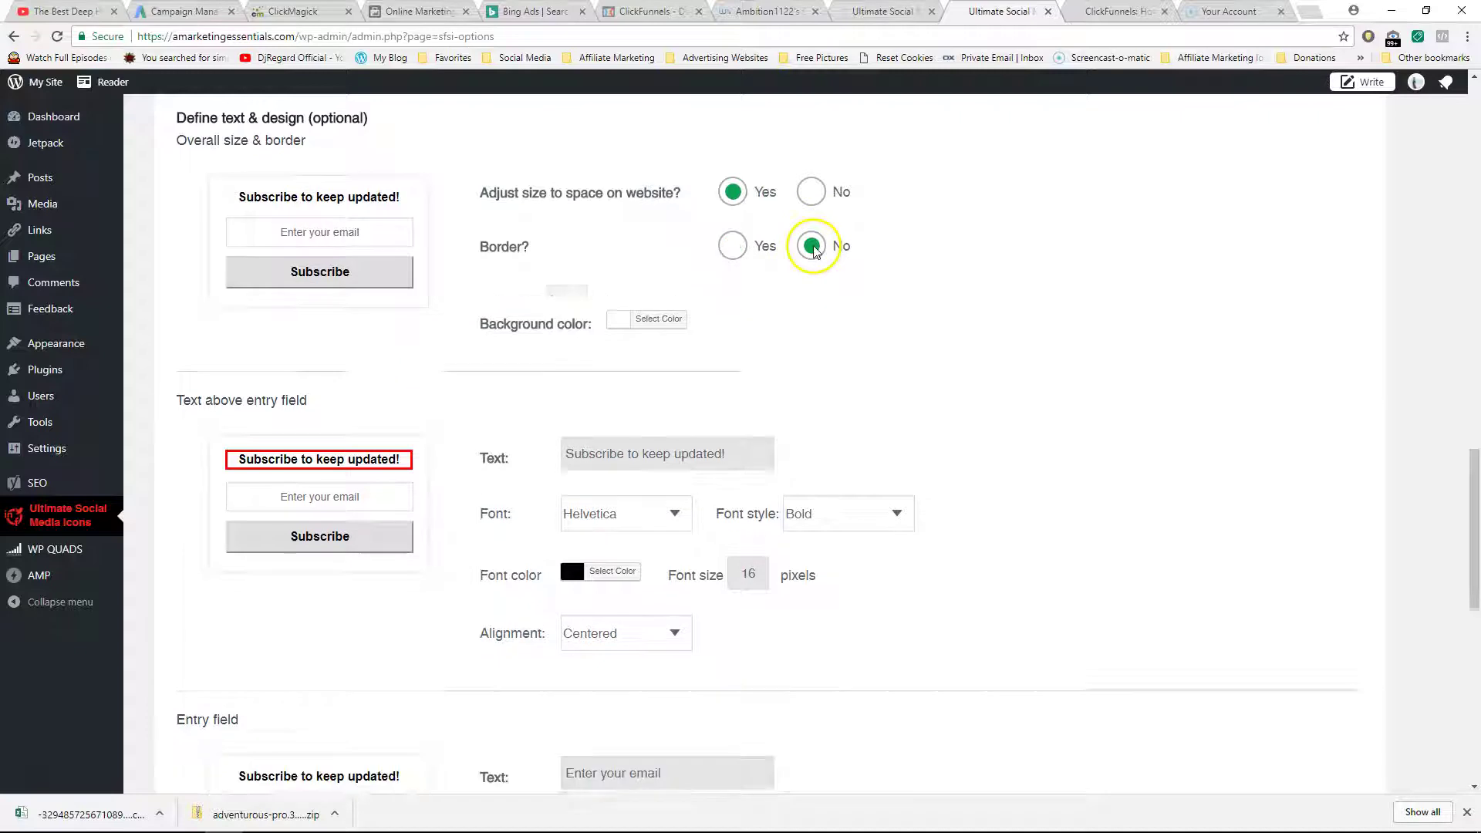
pyautogui.click(732, 247)
pyautogui.click(811, 246)
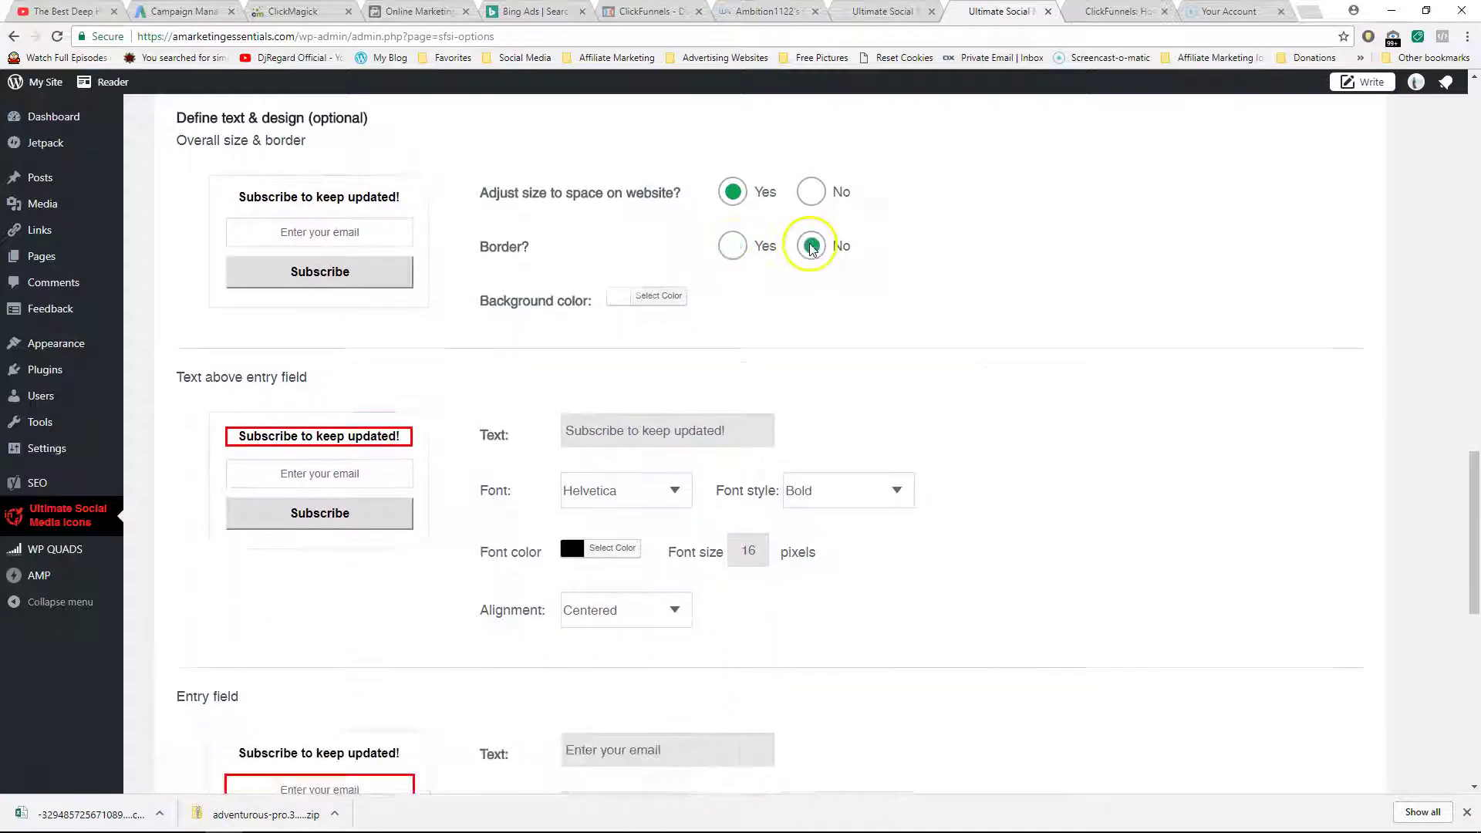
pyautogui.click(732, 246)
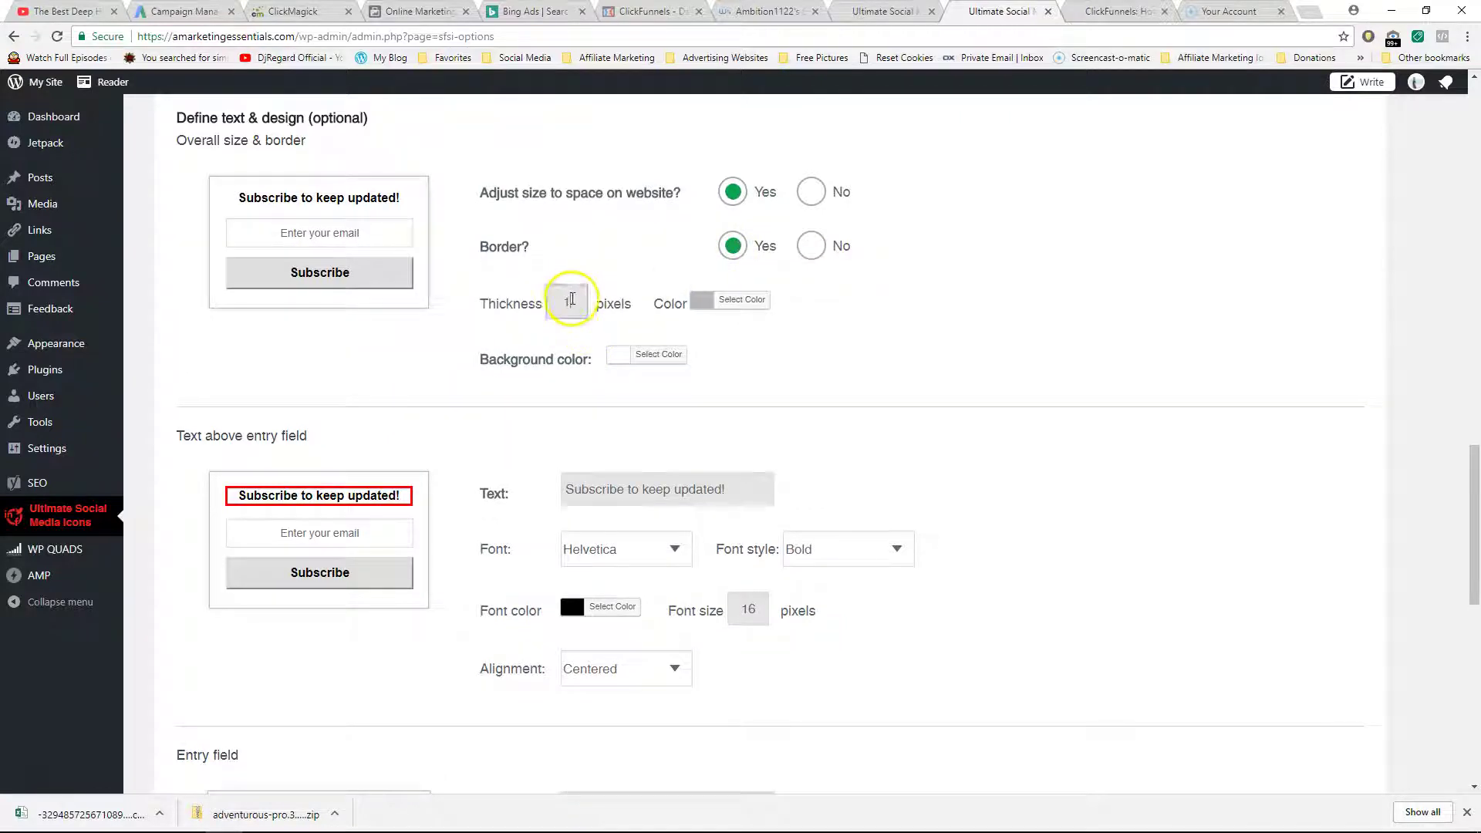
pyautogui.write('5')
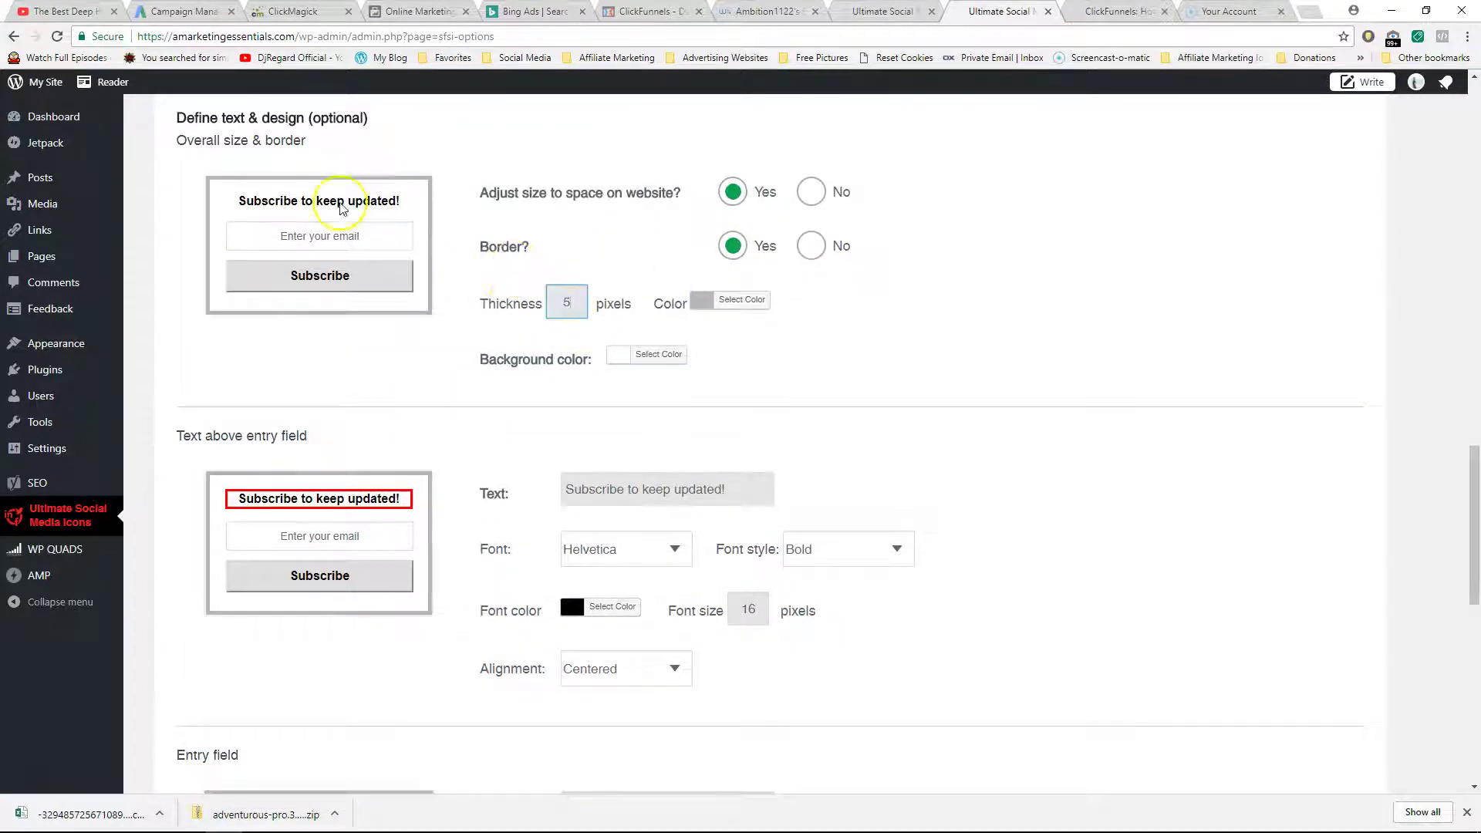
pyautogui.write('1')
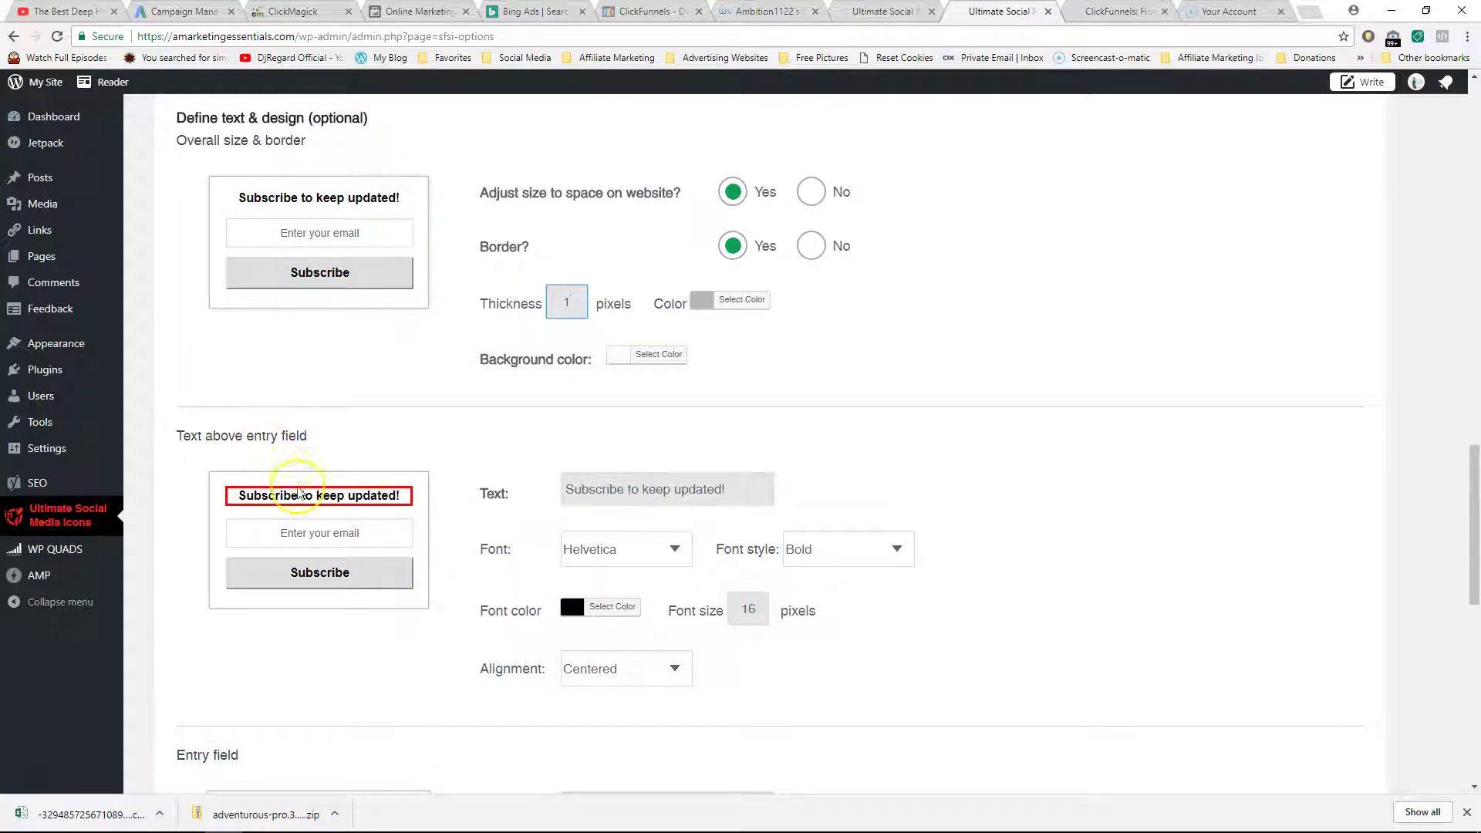
# Keep Helvetica as the font for the subscription form's heading text.
pyautogui.tripleClick(602, 488)
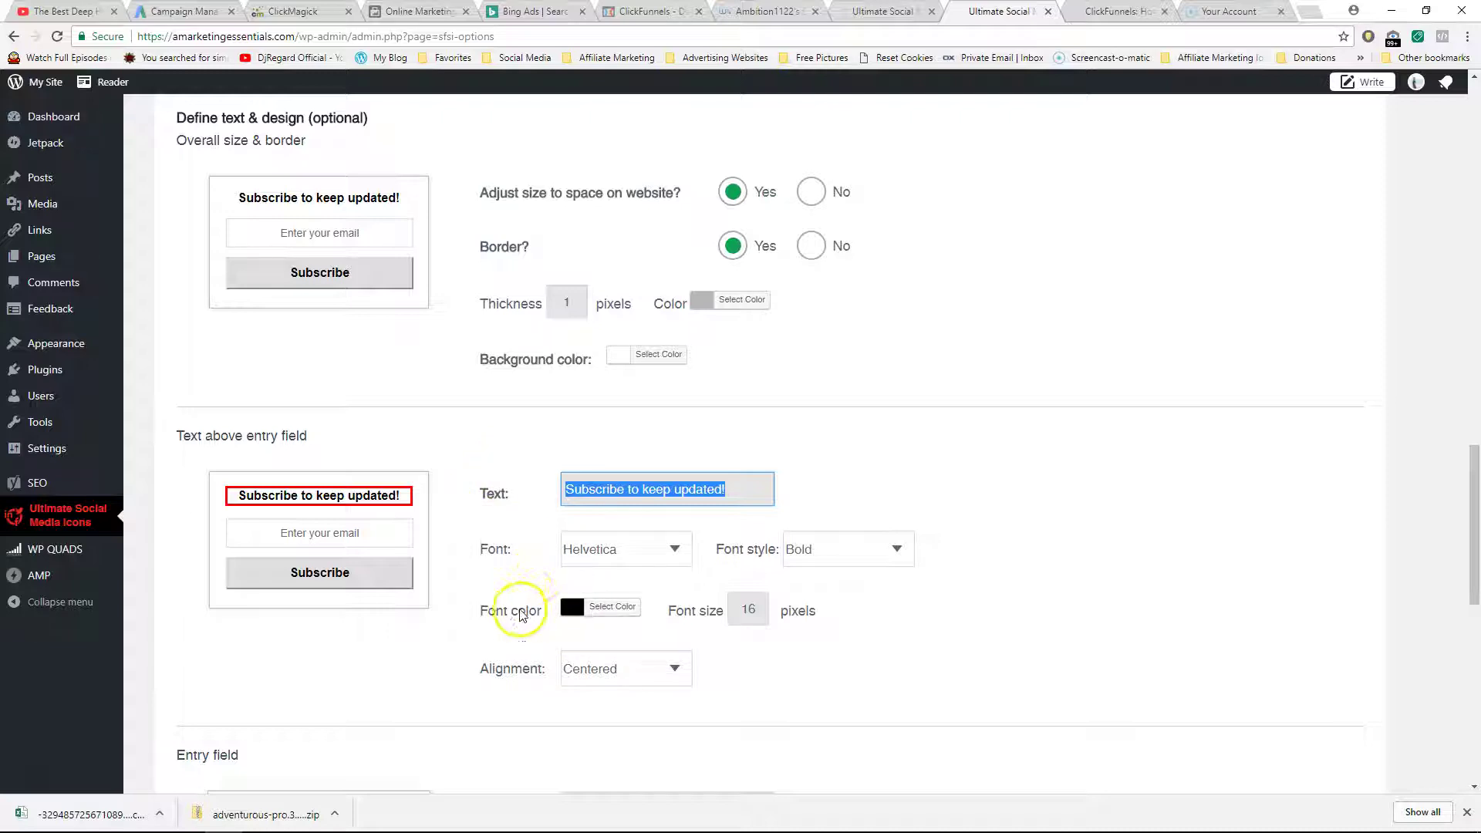
pyautogui.click(624, 562)
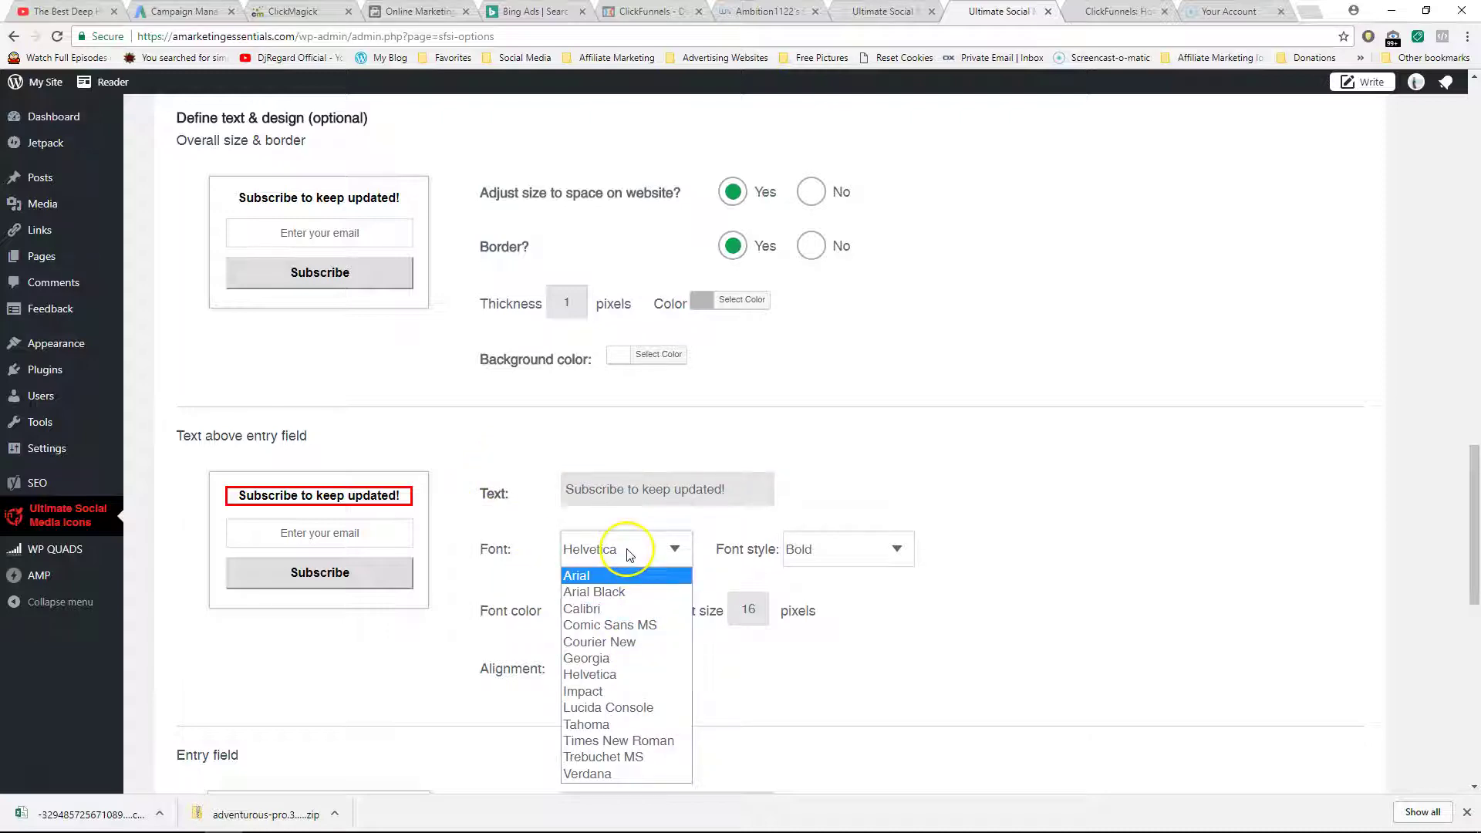
pyautogui.click(627, 554)
# Save the subscription form settings, then save all the plugin's settings.
pyautogui.scroll(-2, 480, 579)
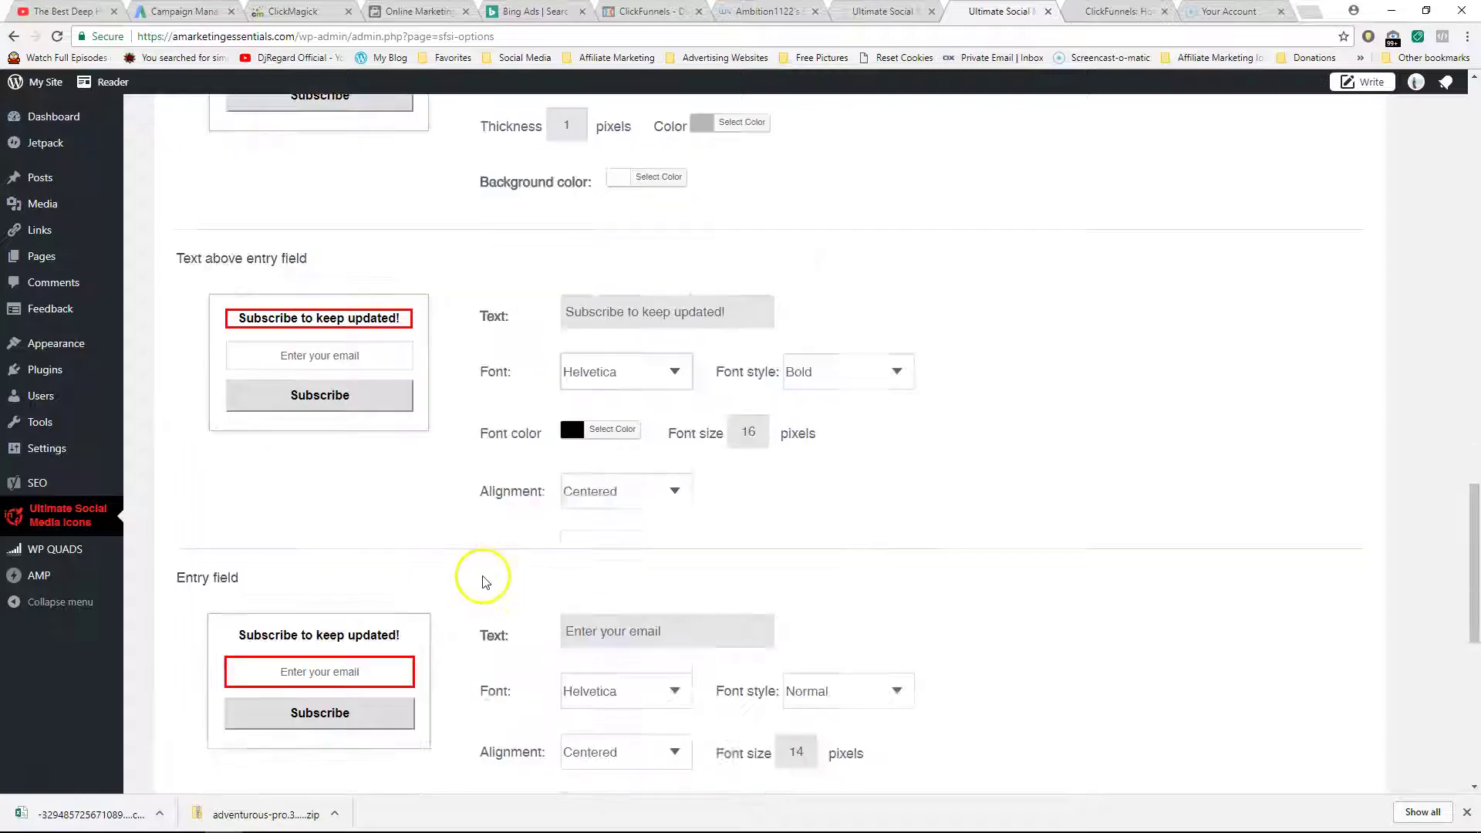
pyautogui.scroll(-3, 483, 576)
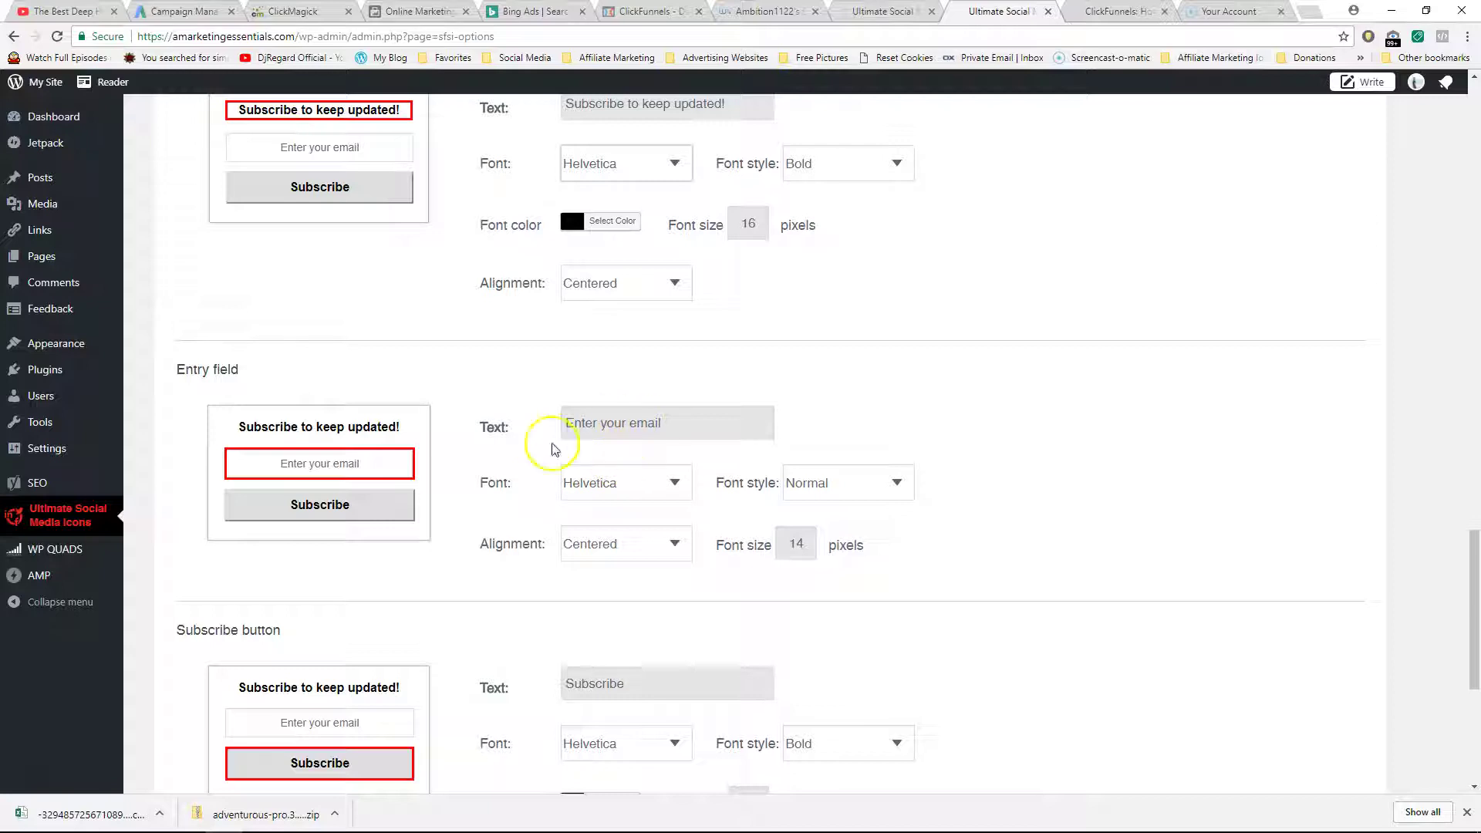
pyautogui.scroll(-5, 357, 589)
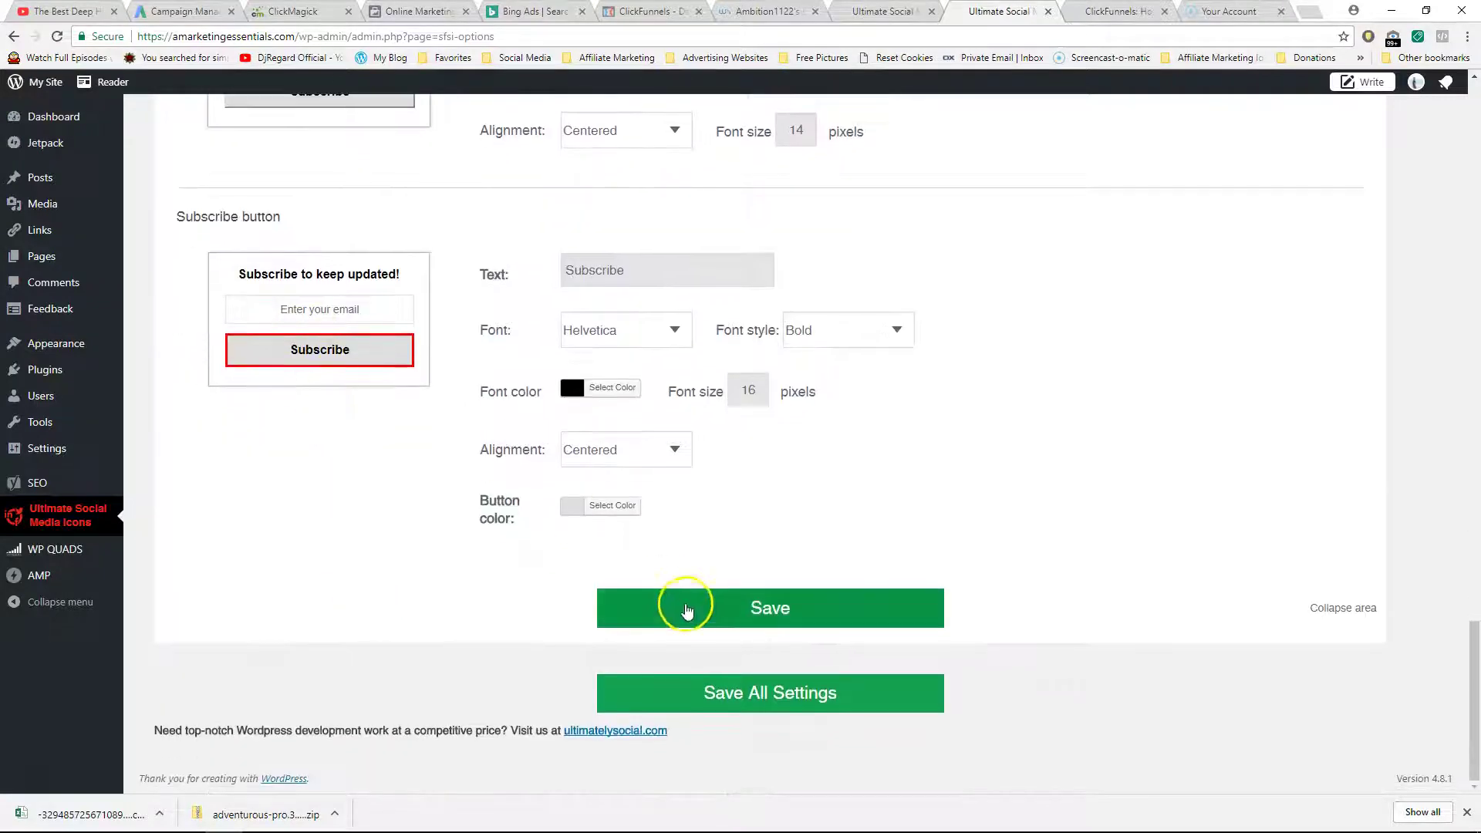
pyautogui.click(690, 616)
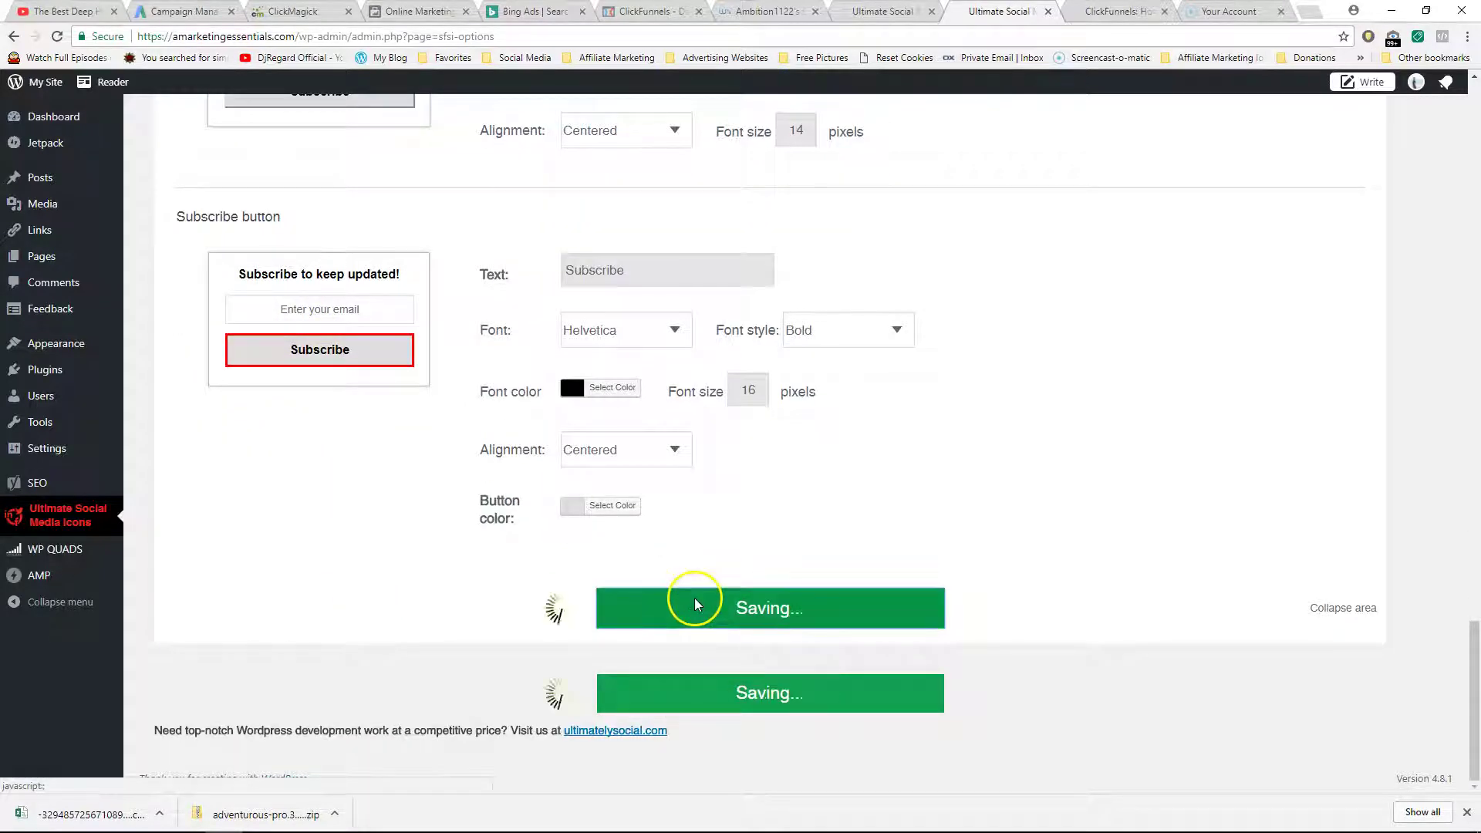
pyautogui.click(701, 699)
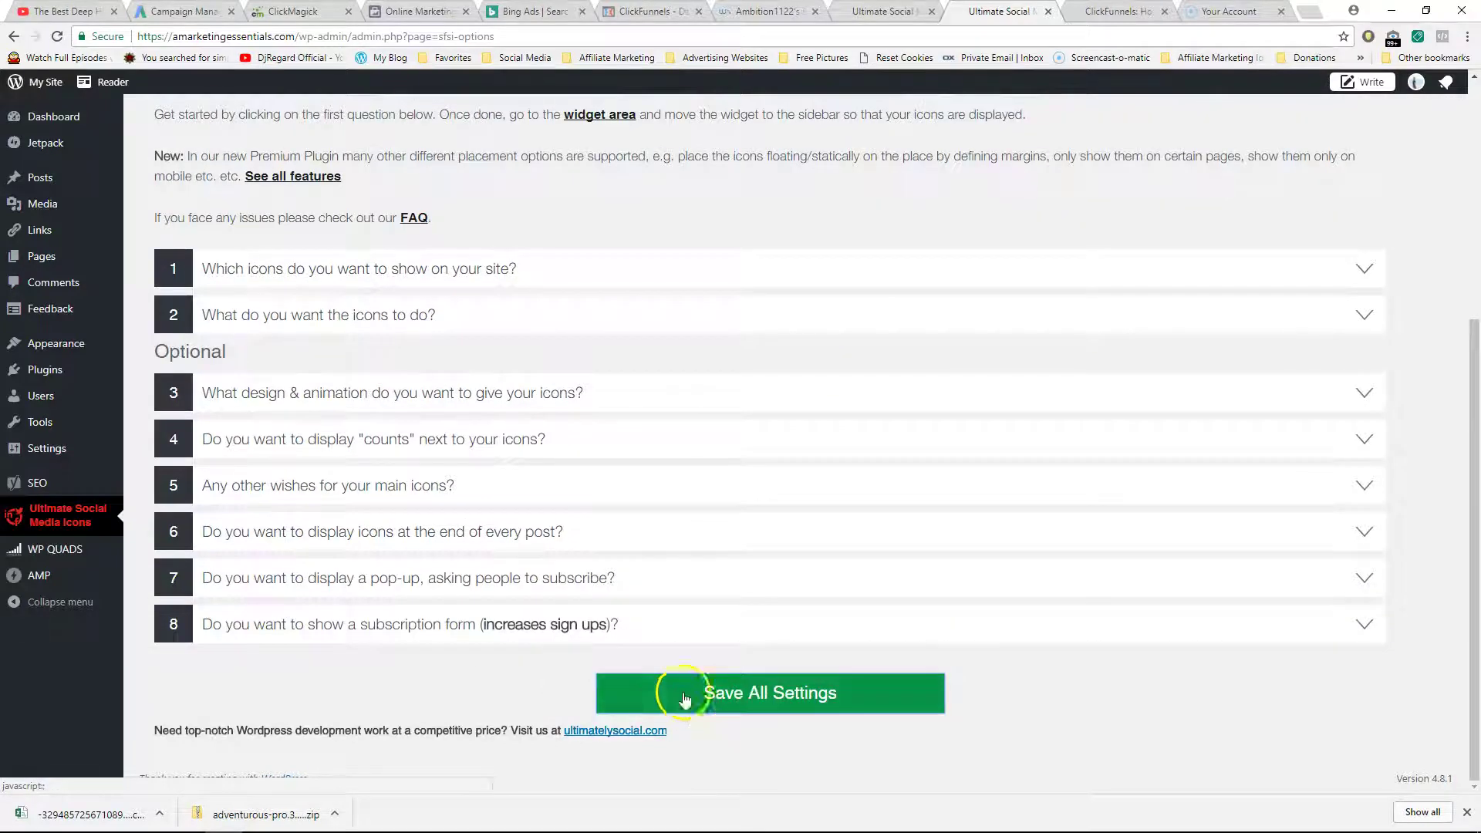
pyautogui.click(1117, 11)
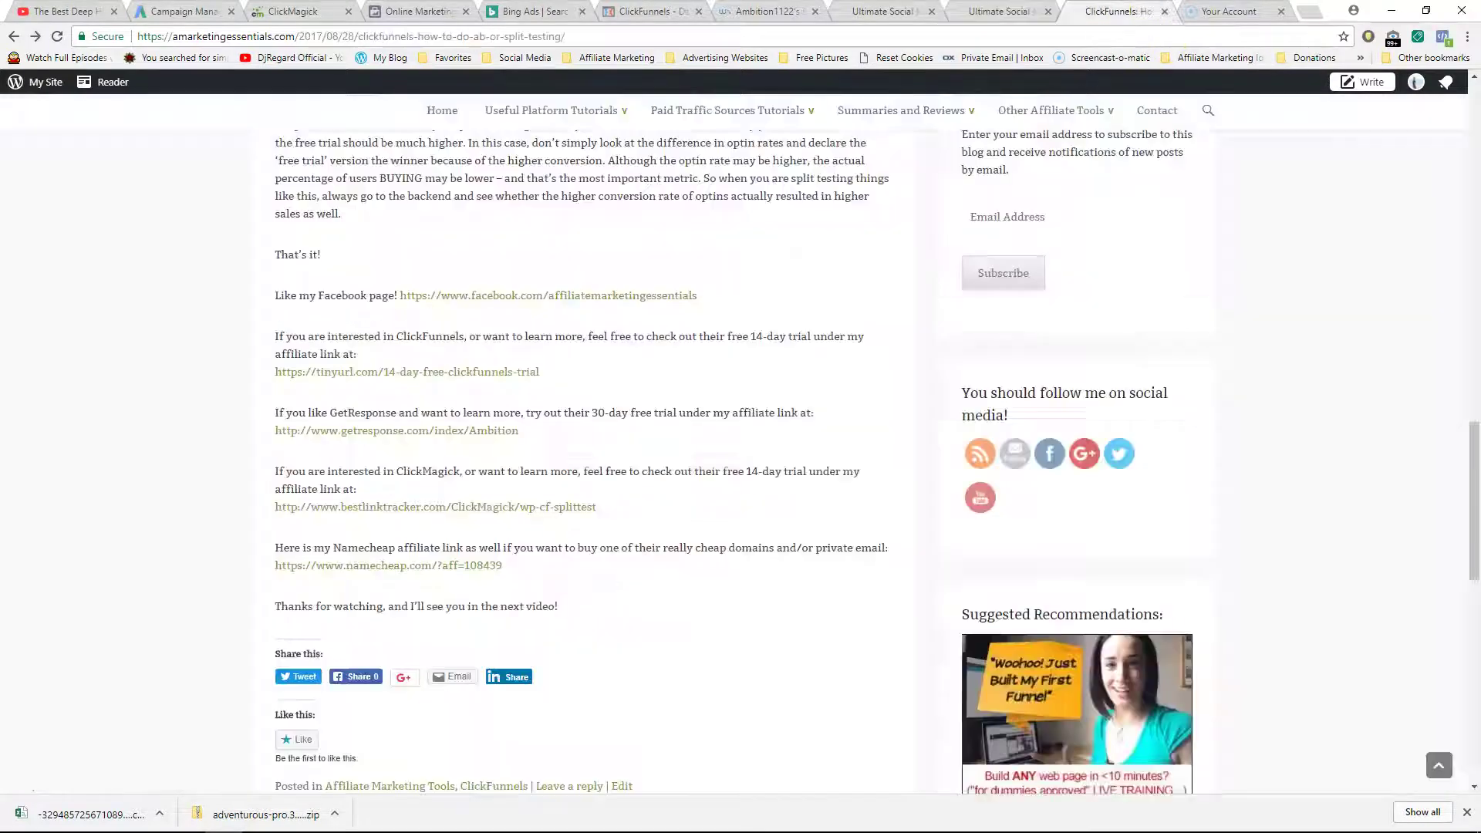
pyautogui.click(65, 38)
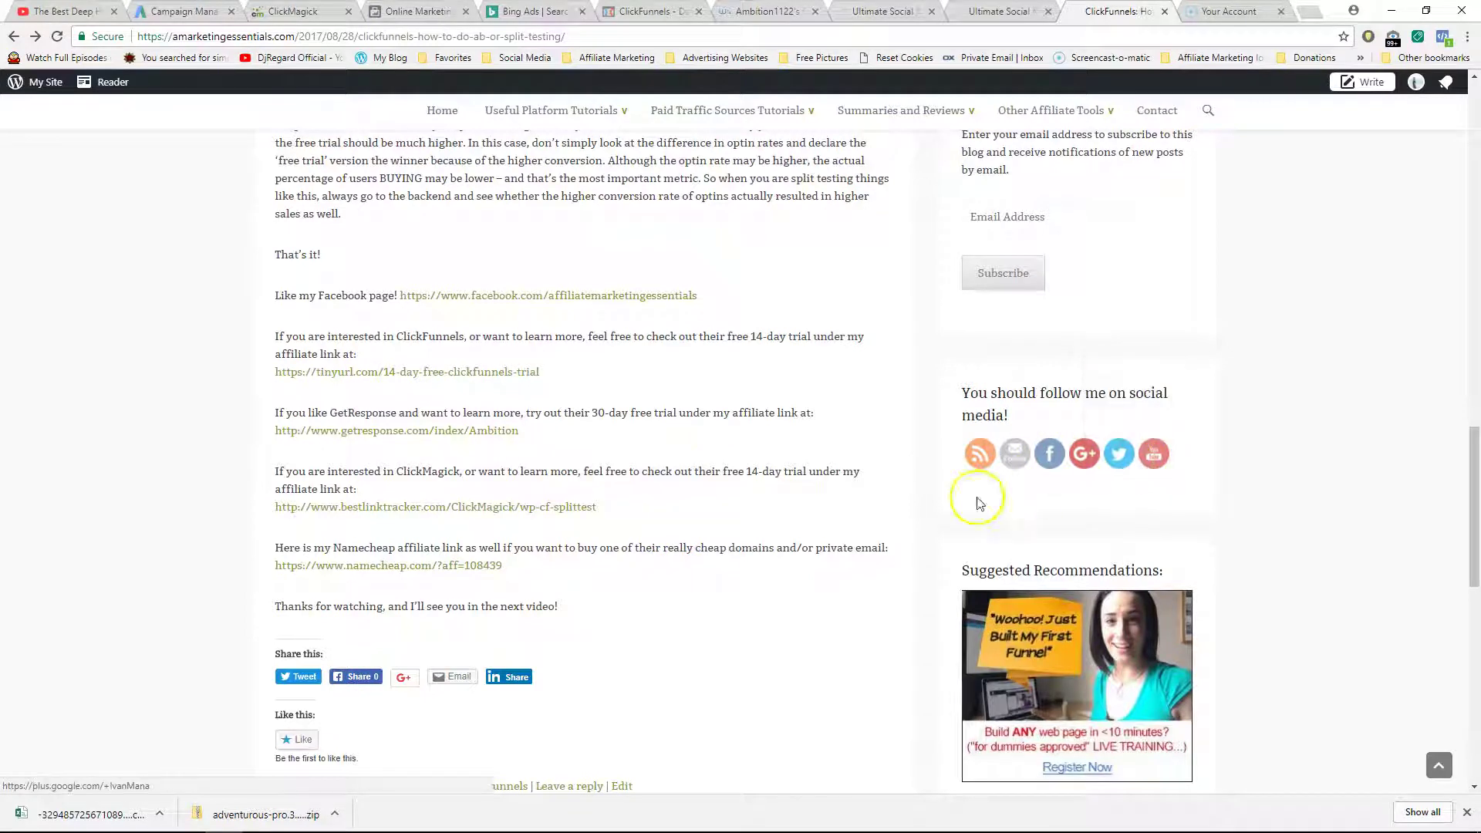
pyautogui.click(996, 11)
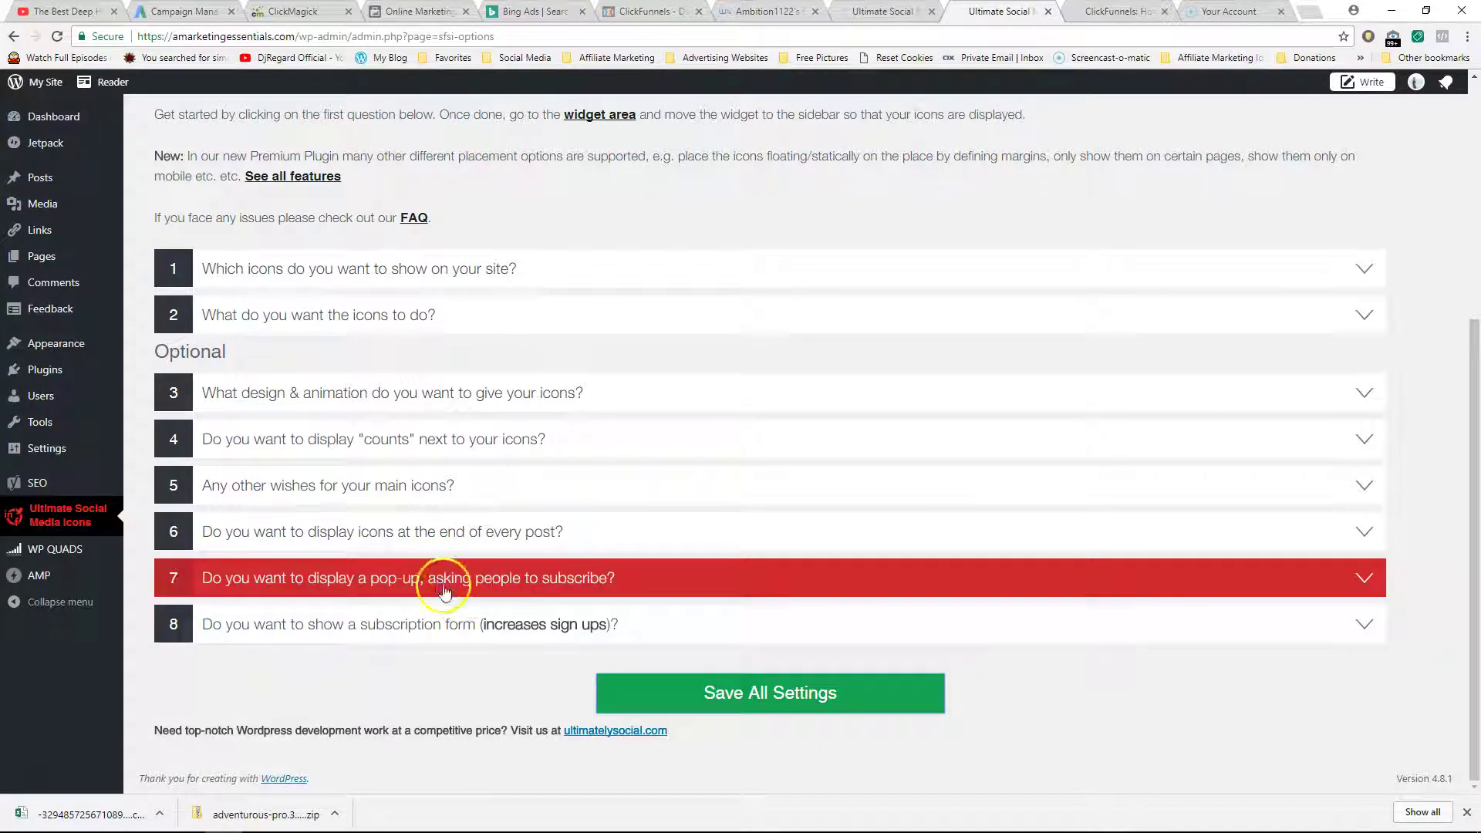
pyautogui.click(469, 588)
pyautogui.scroll(5, 383, 554)
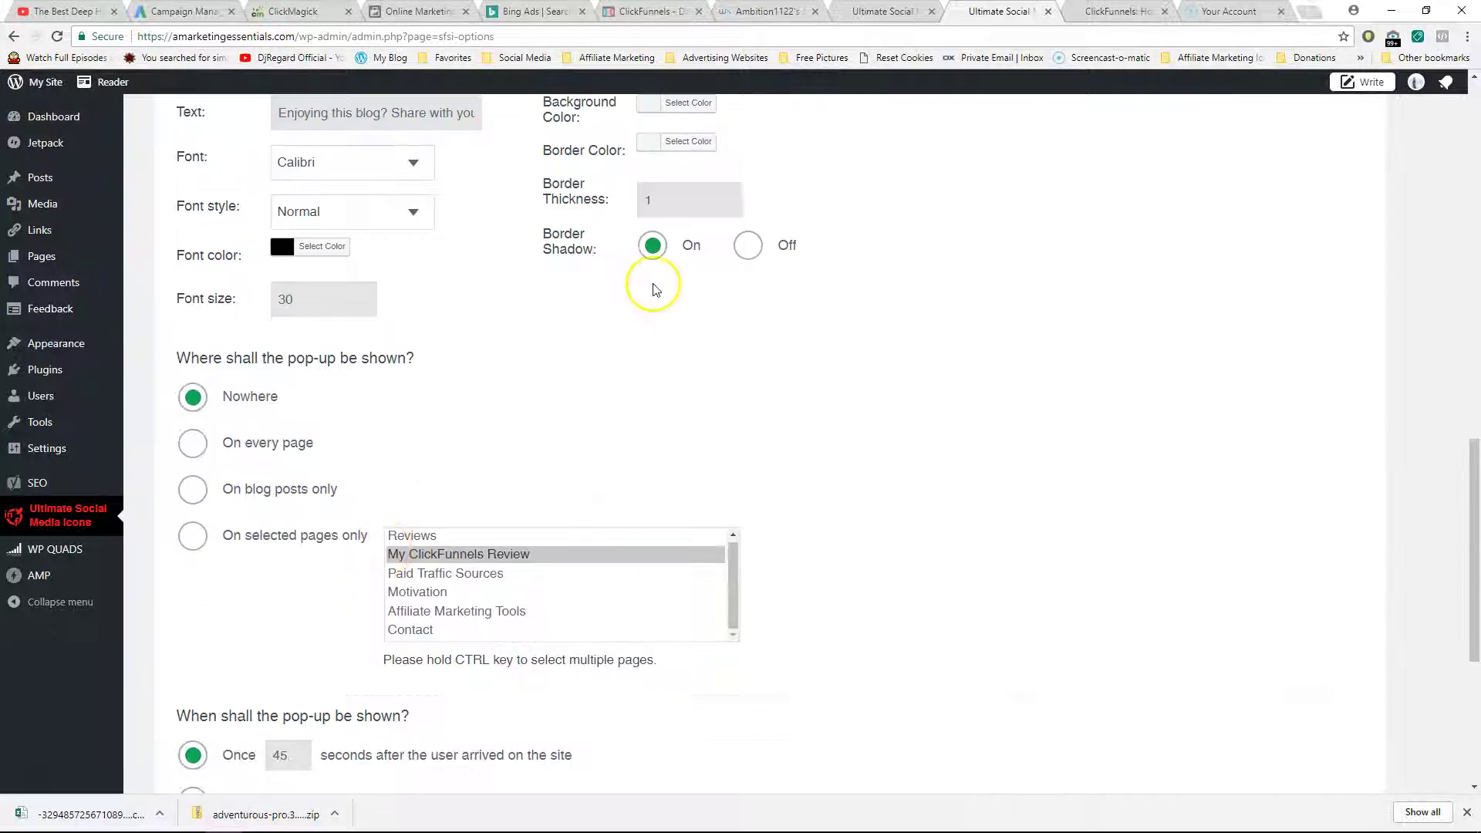
pyautogui.scroll(5, 638, 301)
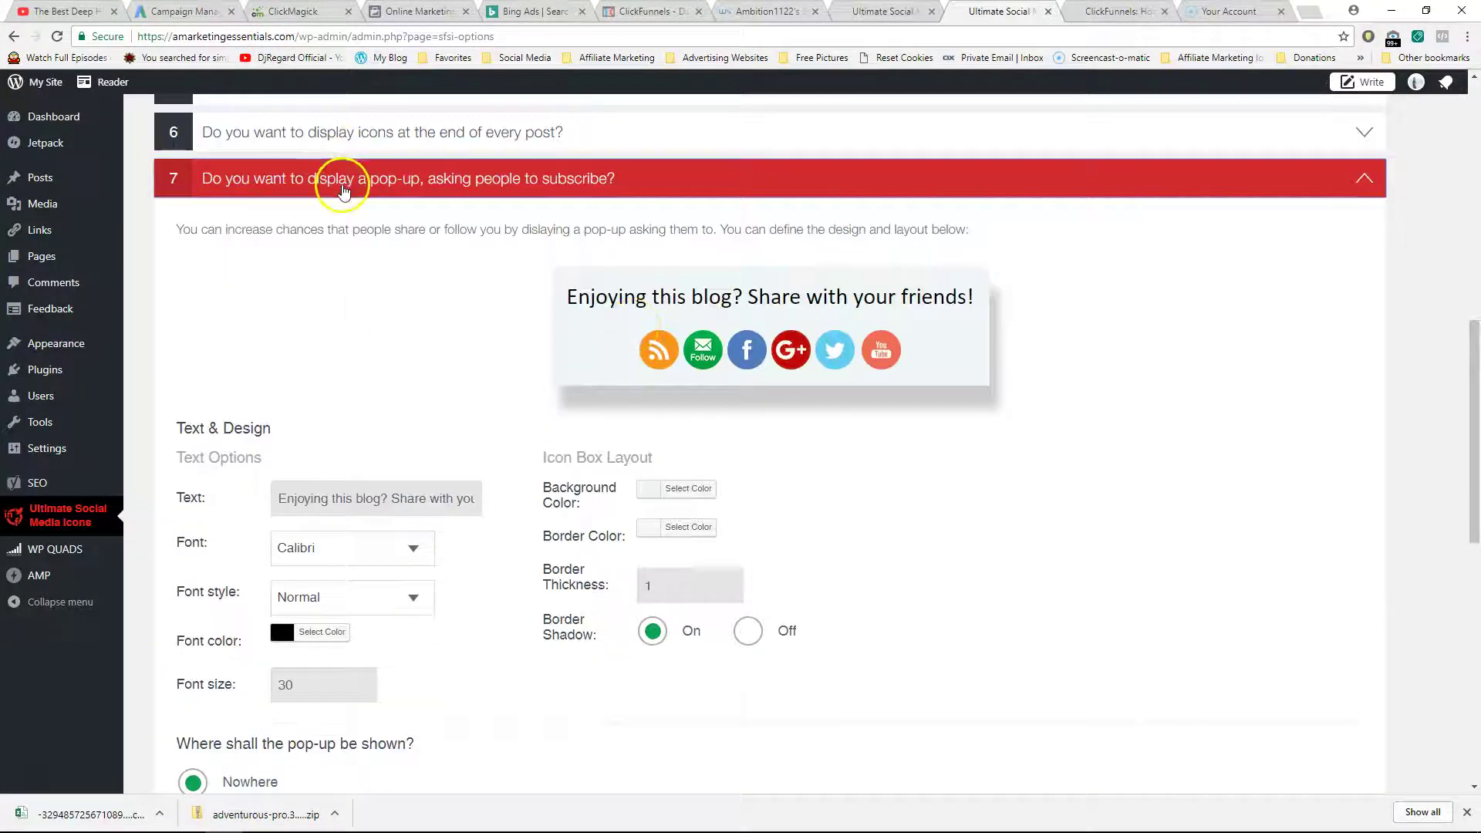
pyautogui.click(338, 183)
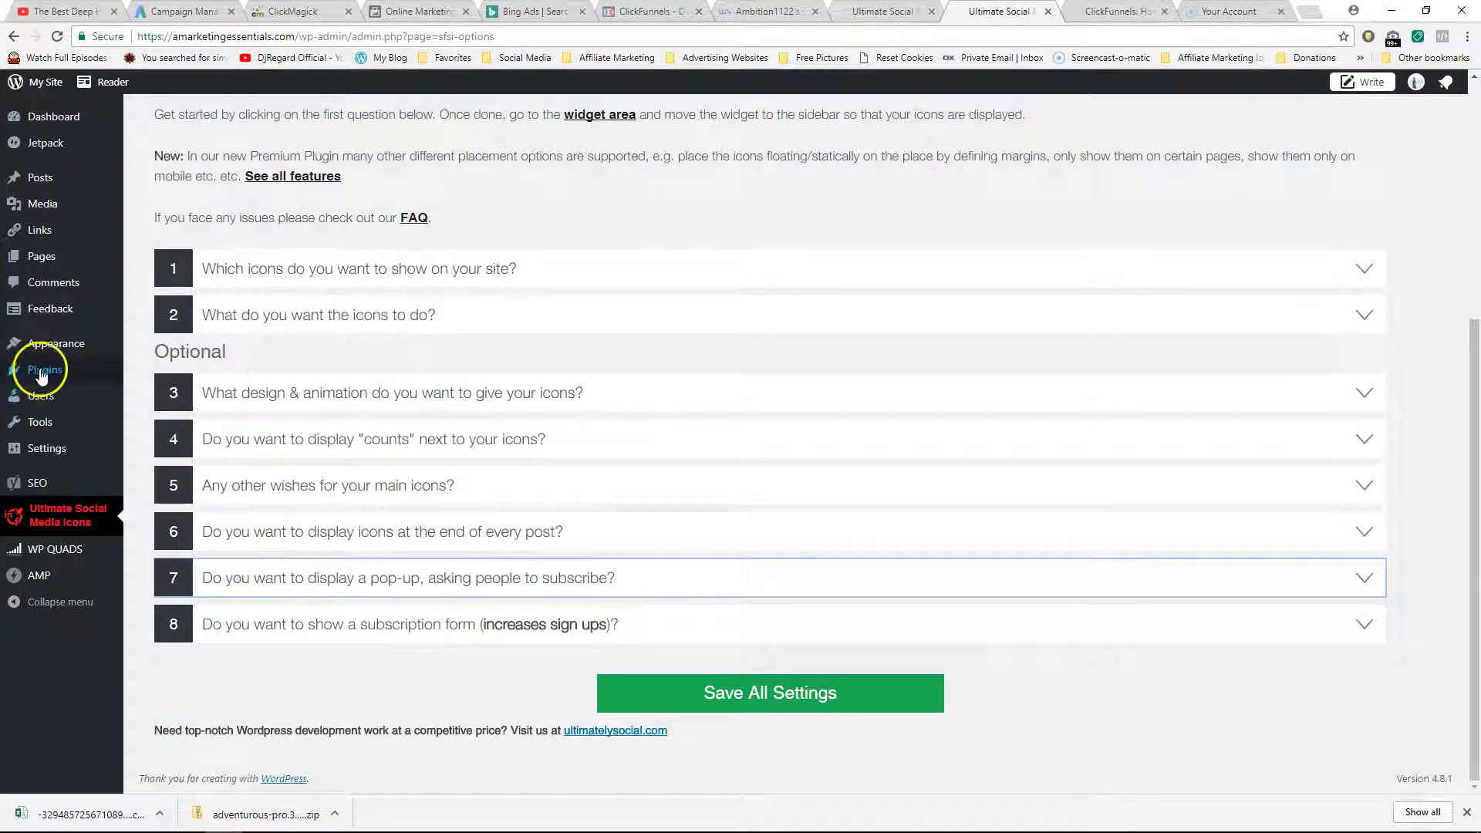
pyautogui.moveTo(49, 344)
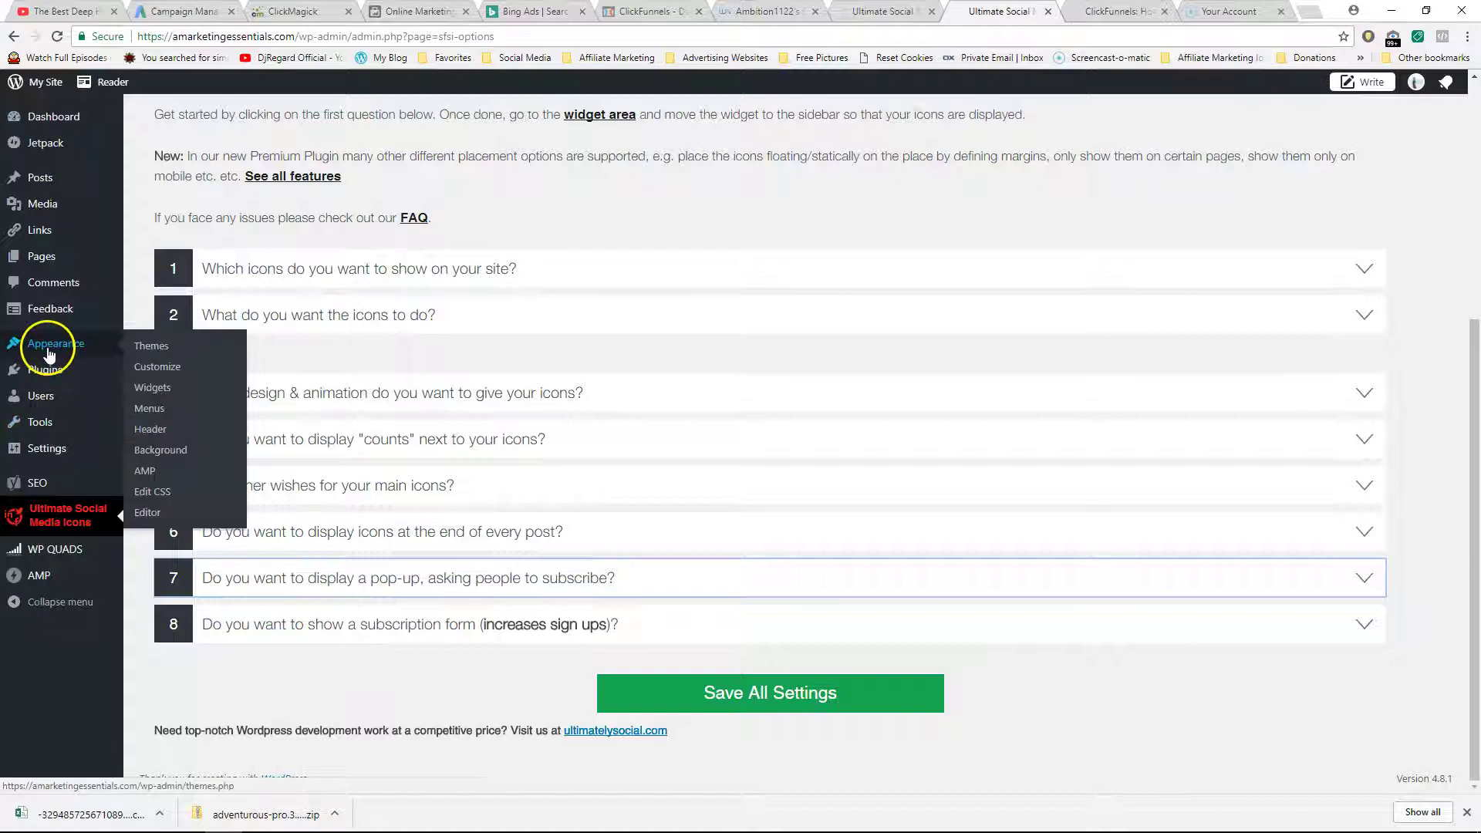
# Go to Appearance > Widgets and locate the Ultimate Social Subscribe Form widget, leaving it unplaced.
pyautogui.click(178, 390)
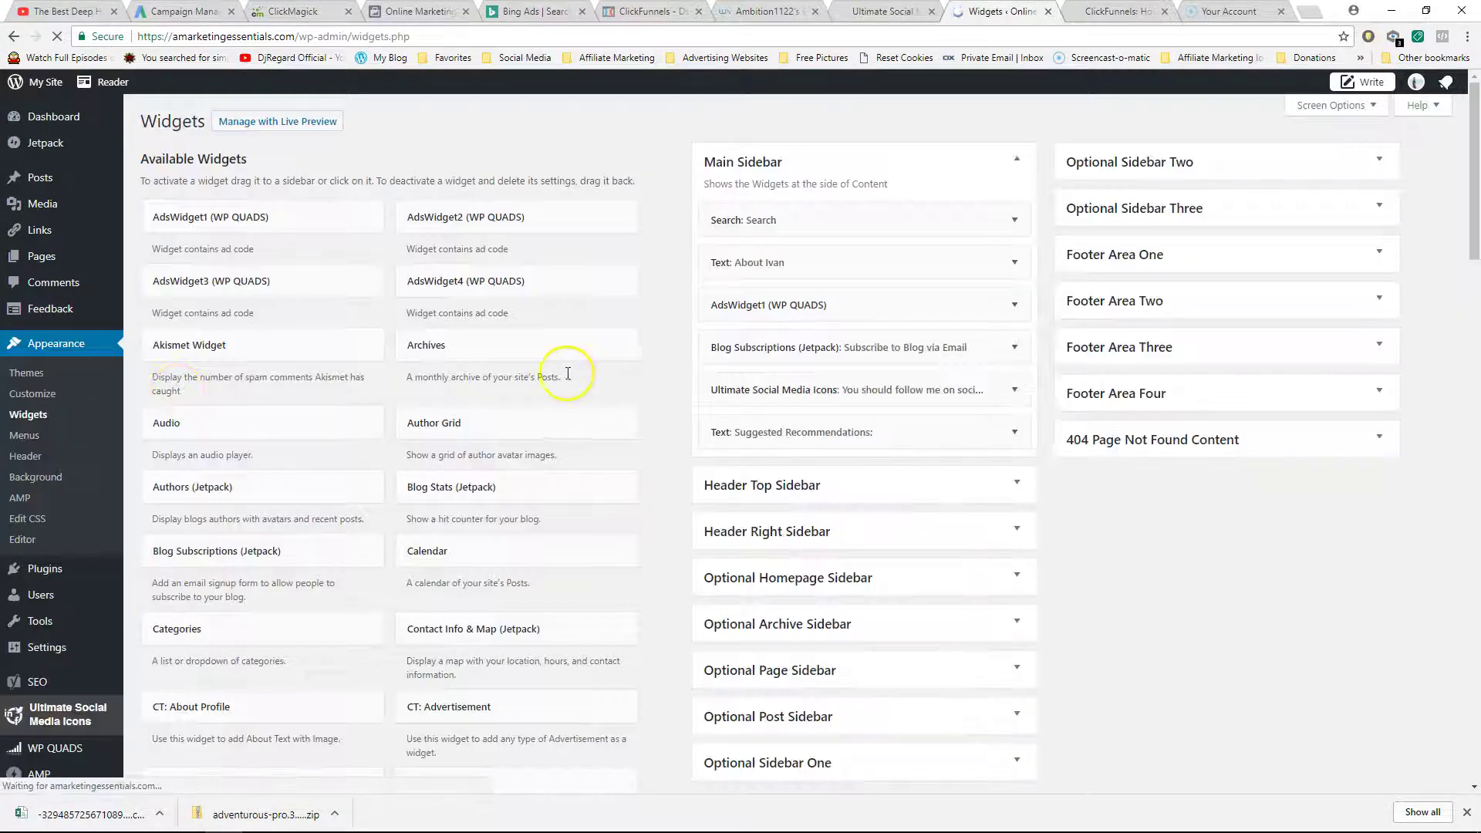
pyautogui.scroll(-5, 605, 377)
pyautogui.scroll(-5, 606, 381)
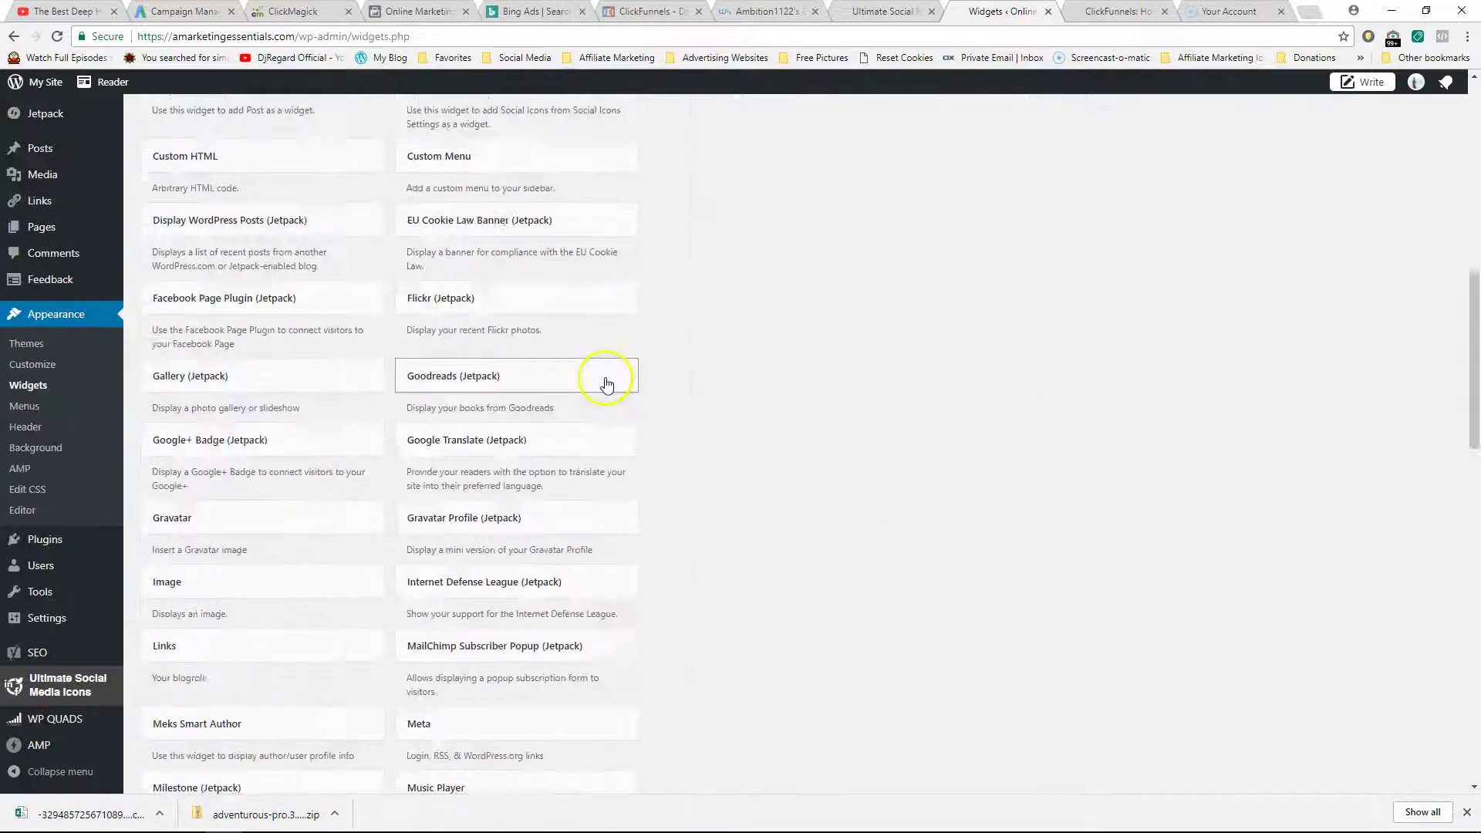
pyautogui.scroll(-10, 693, 476)
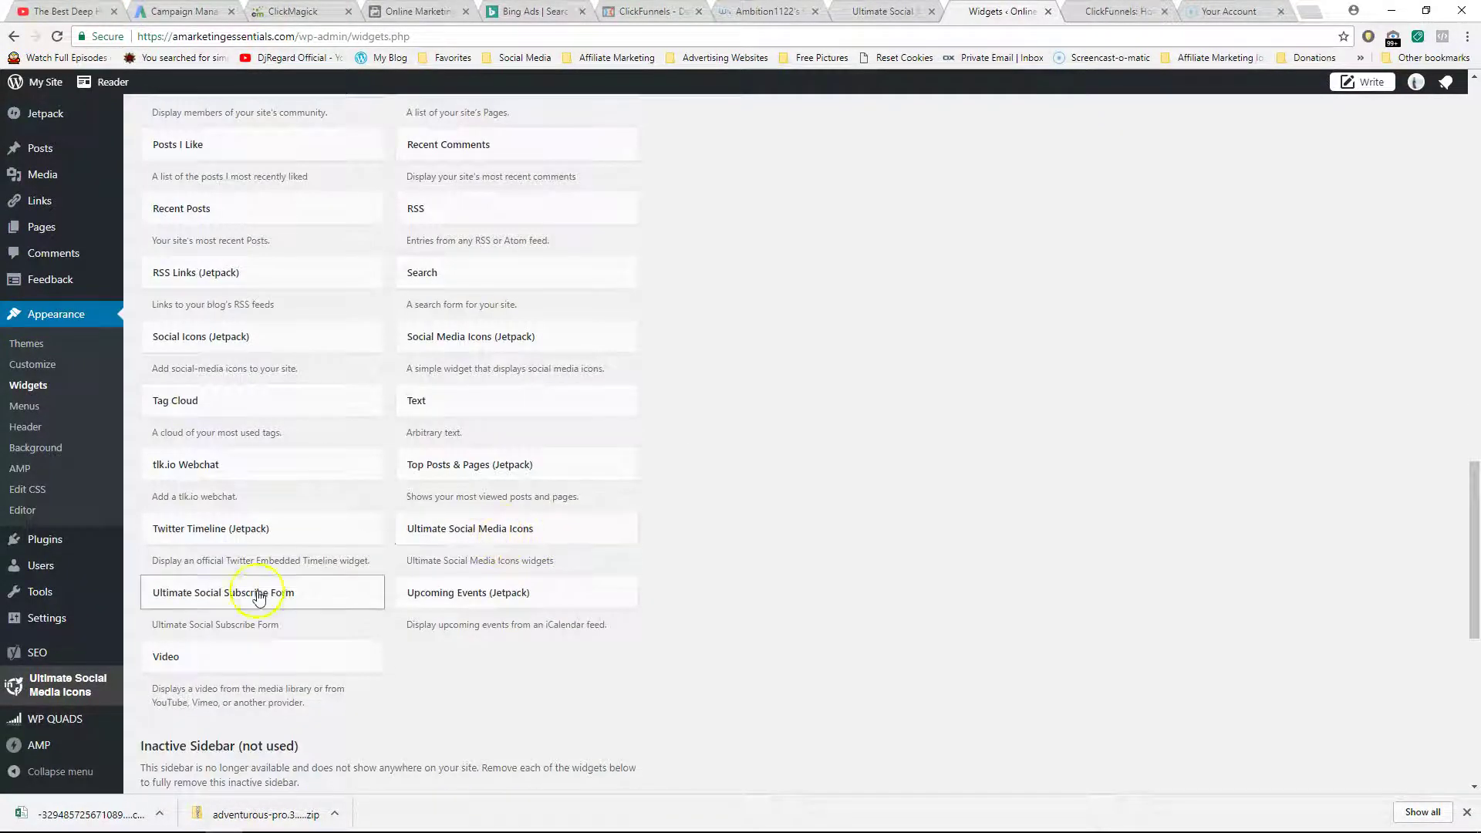
pyautogui.moveTo(255, 608)
pyautogui.mouseDown()
pyautogui.moveTo(291, 568)
pyautogui.moveTo(804, 374)
pyautogui.moveTo(390, 576)
pyautogui.moveTo(278, 612)
pyautogui.mouseUp()
pyautogui.scroll(15, 1396, 486)
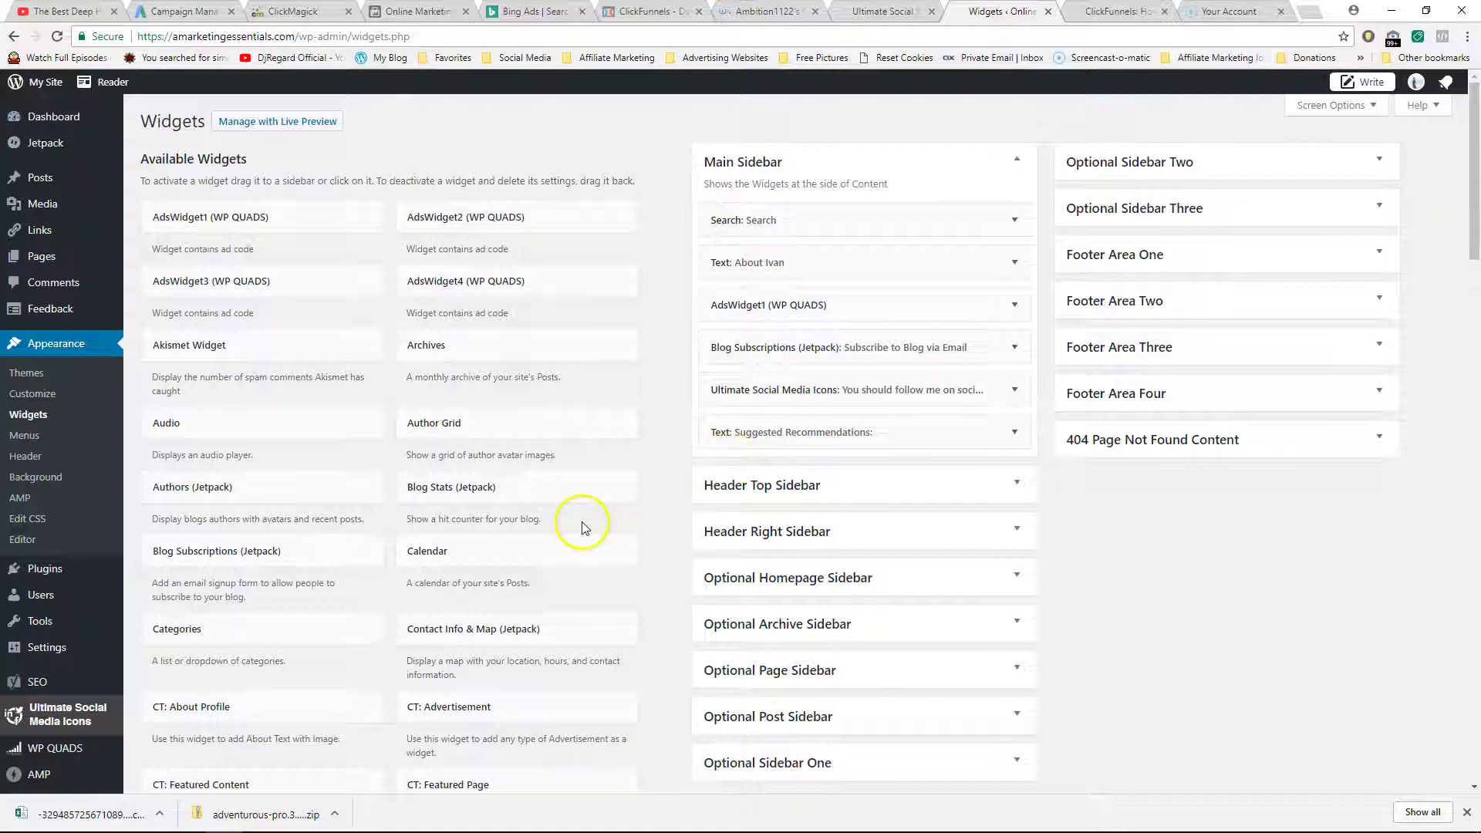
pyautogui.scroll(-5, 584, 522)
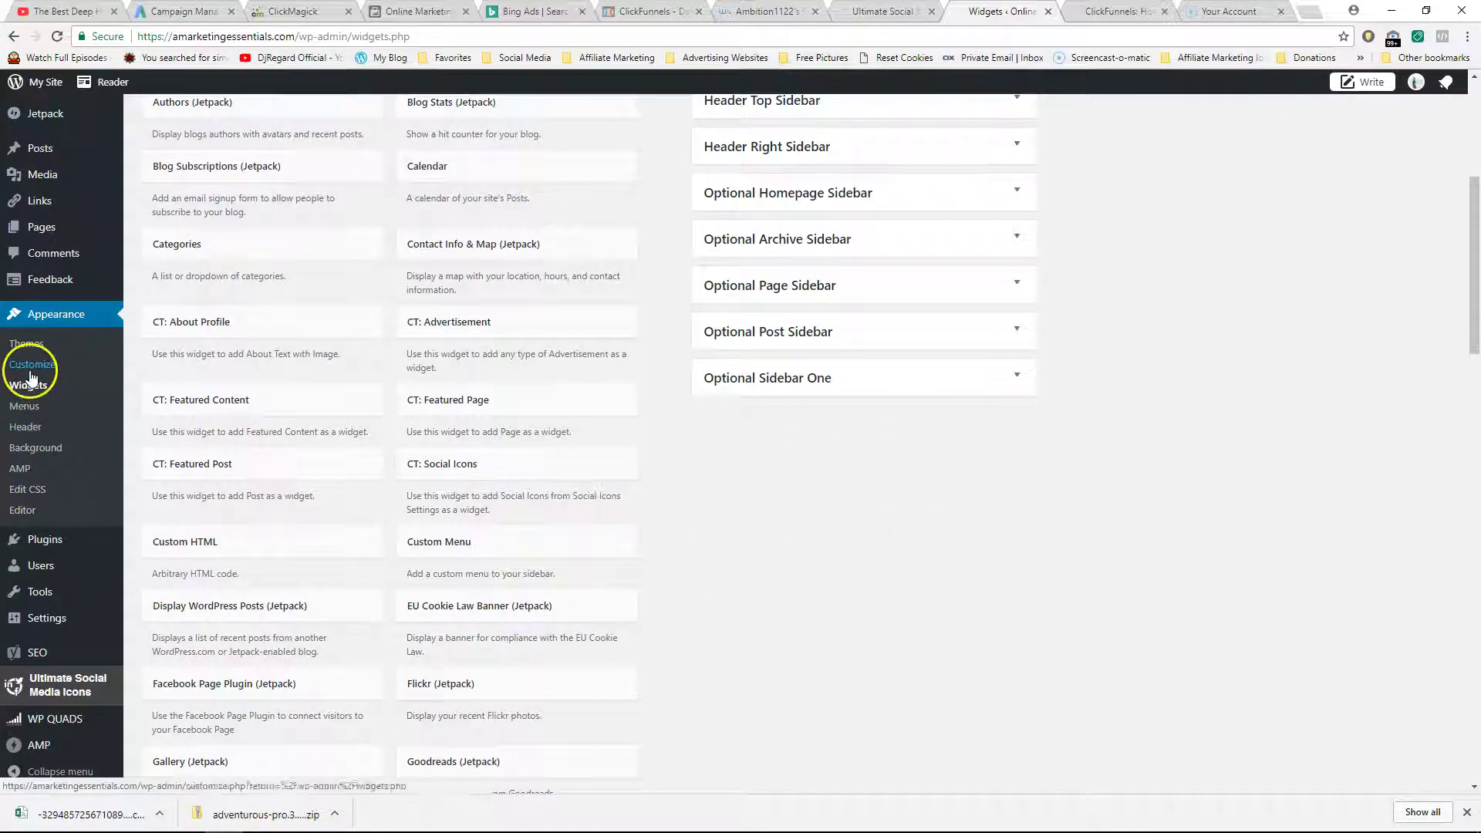
pyautogui.scroll(-5, 753, 655)
pyautogui.scroll(10, 706, 650)
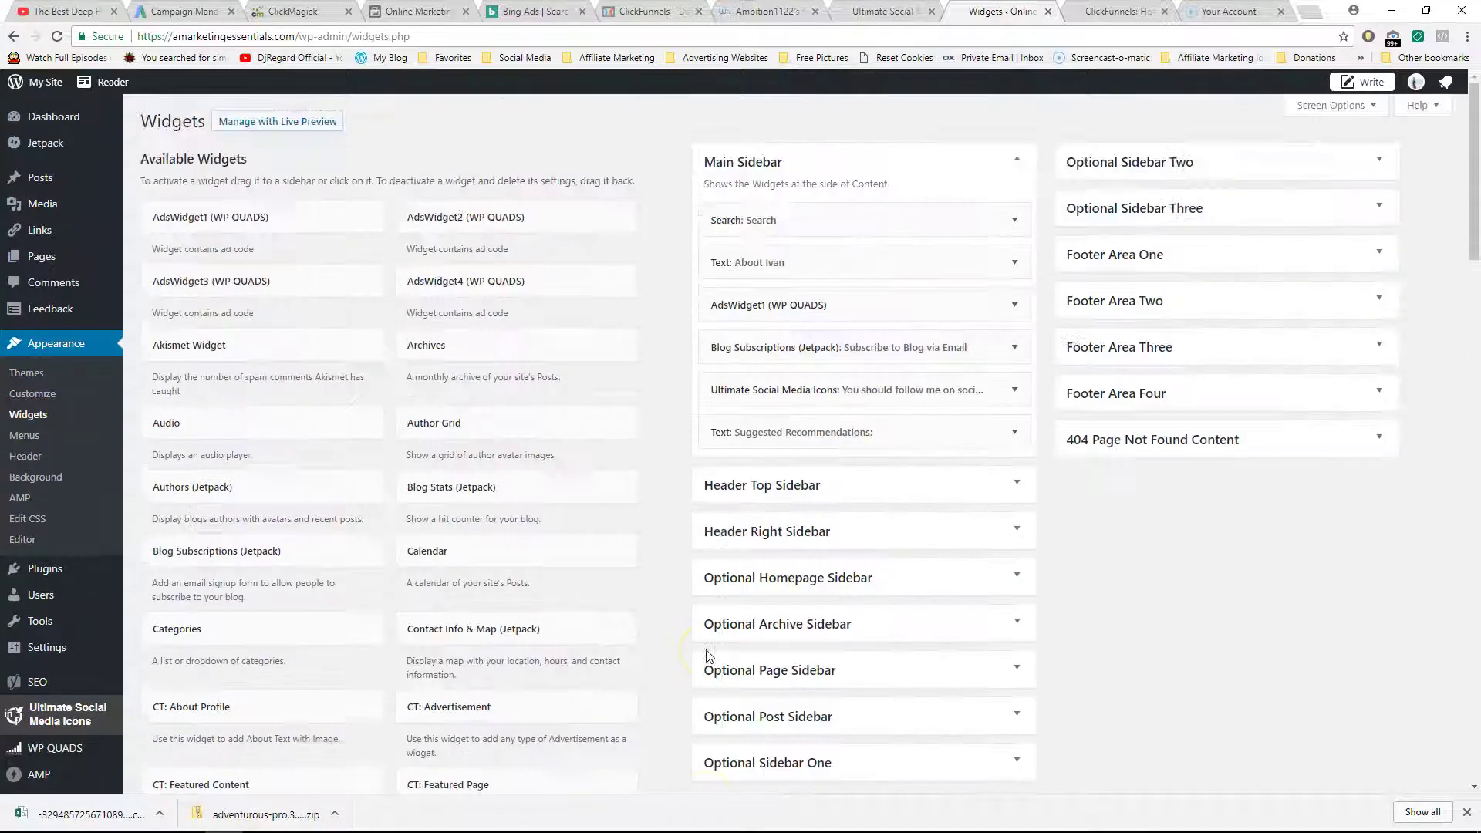
pyautogui.scroll(-5, 703, 654)
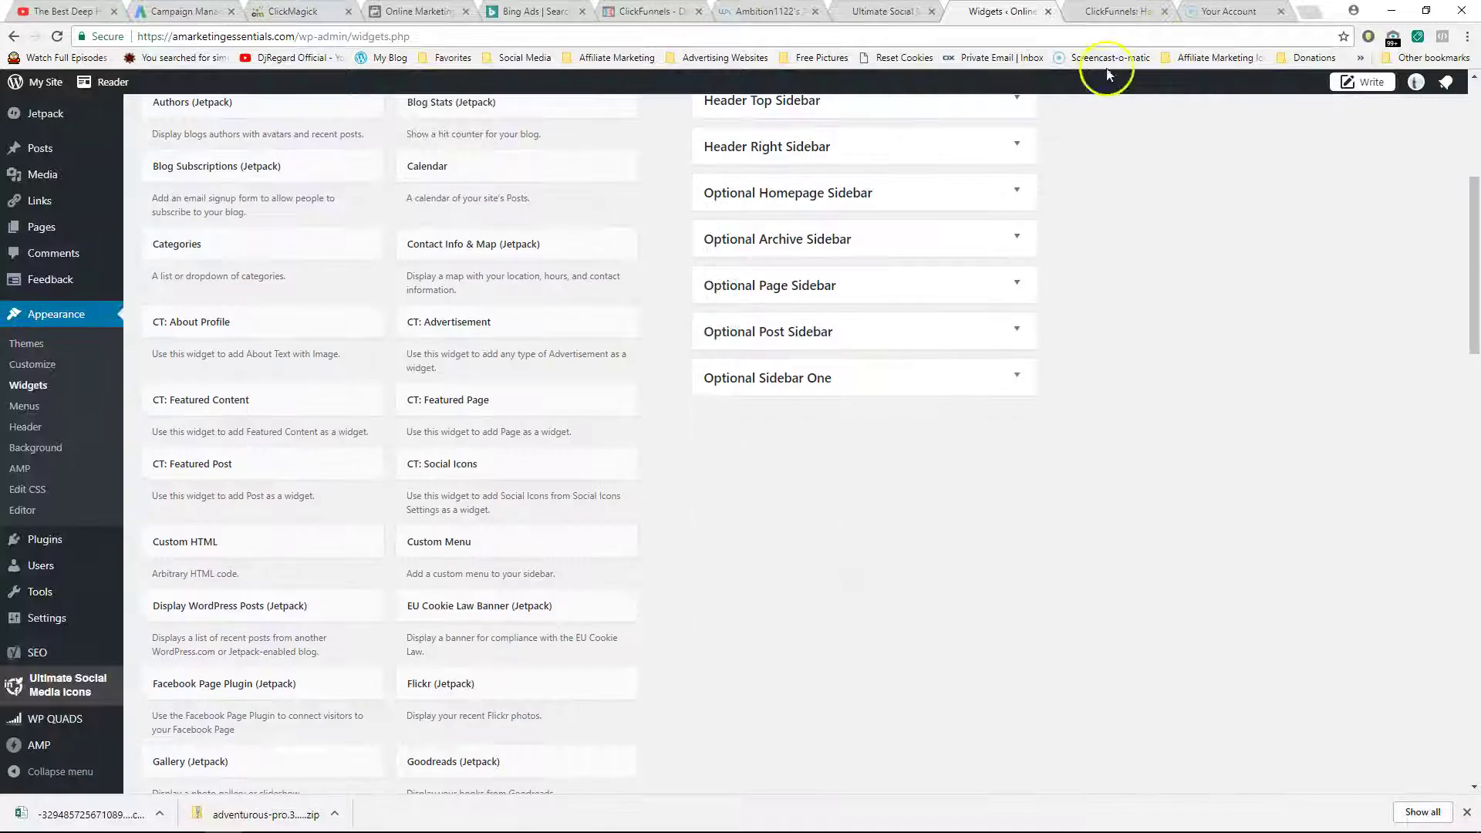